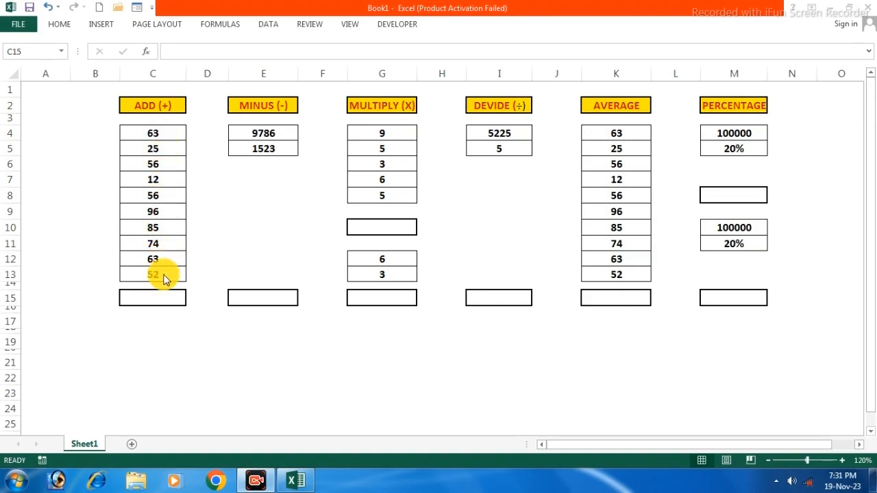
# Apply a thick outside border to cells C17, C19 and C21 below the ADD result cell
pyautogui.click(152, 300)
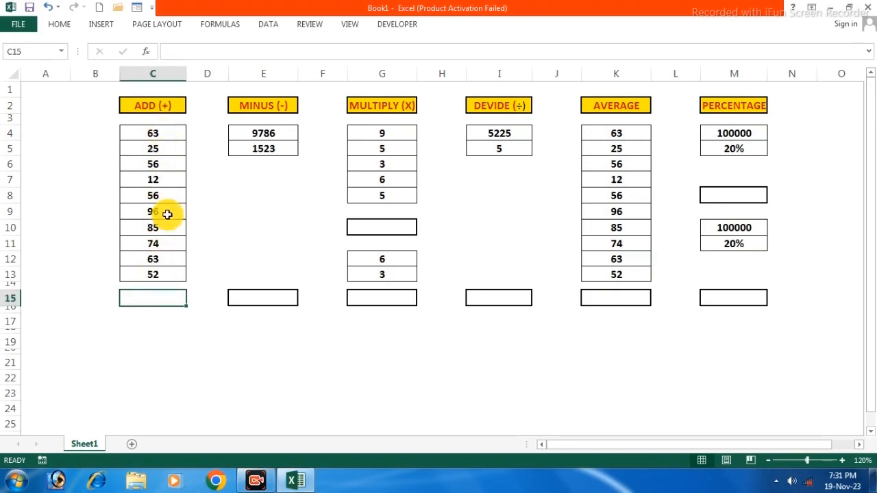
pyautogui.click(152, 317)
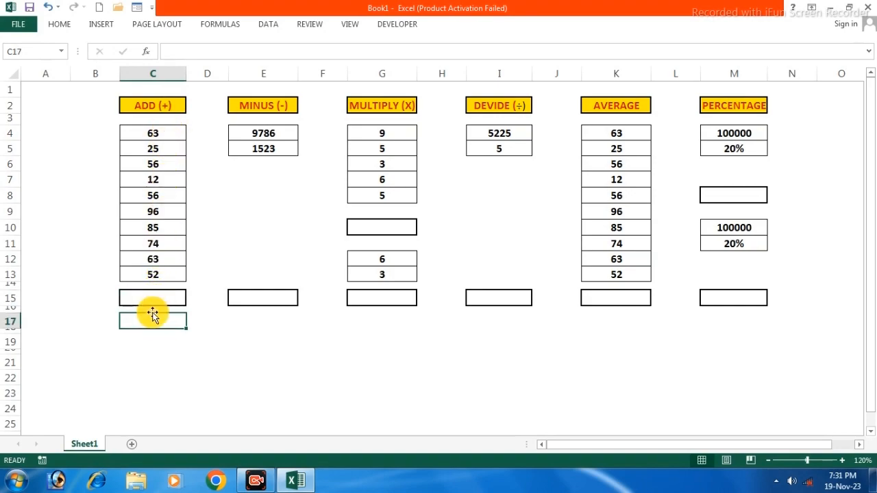
pyautogui.click(63, 24)
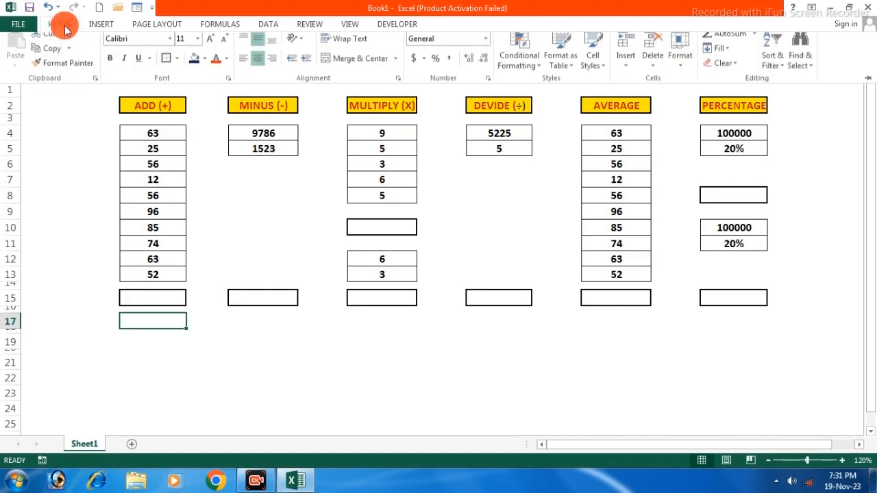
pyautogui.click(165, 68)
pyautogui.click(139, 342)
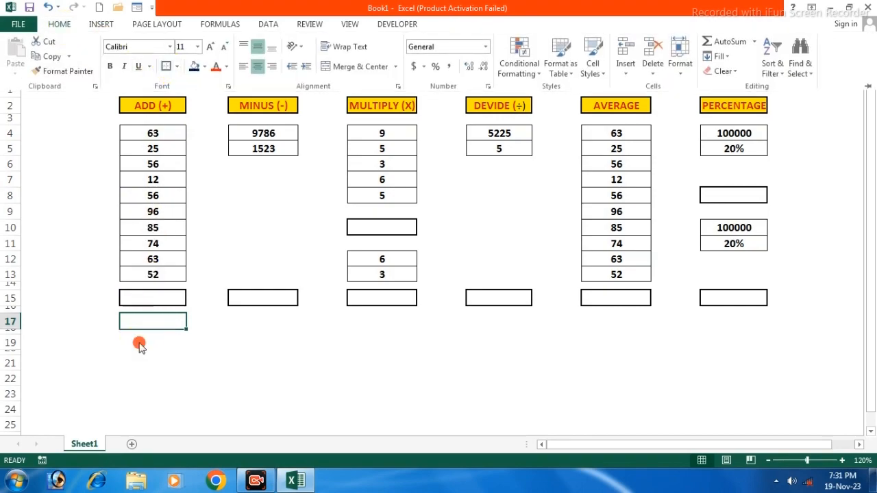
pyautogui.click(59, 24)
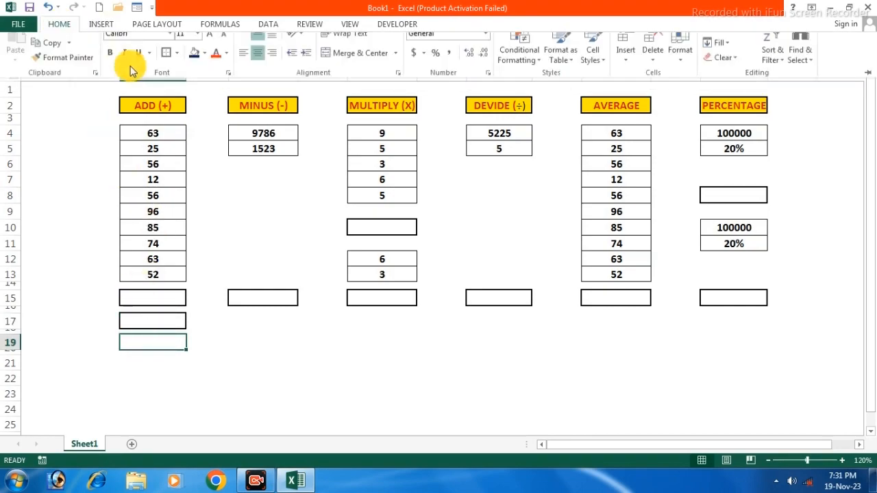
pyautogui.click(163, 68)
pyautogui.click(148, 365)
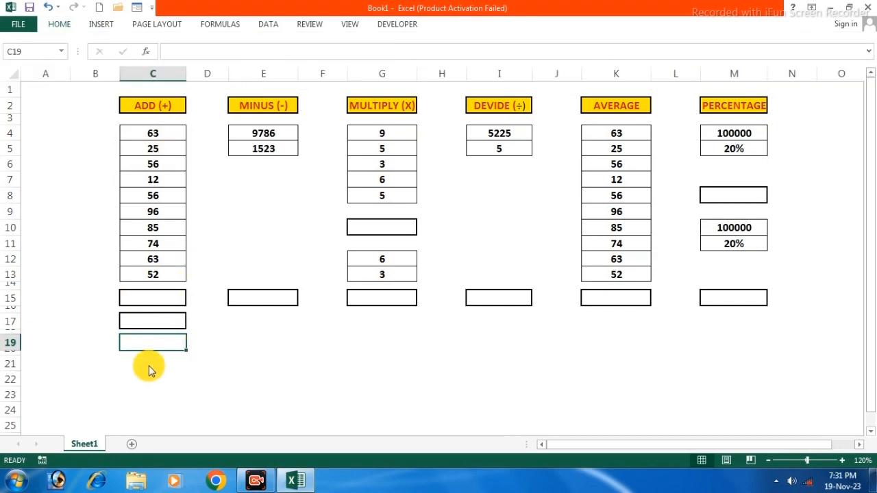
pyautogui.click(63, 24)
pyautogui.click(170, 65)
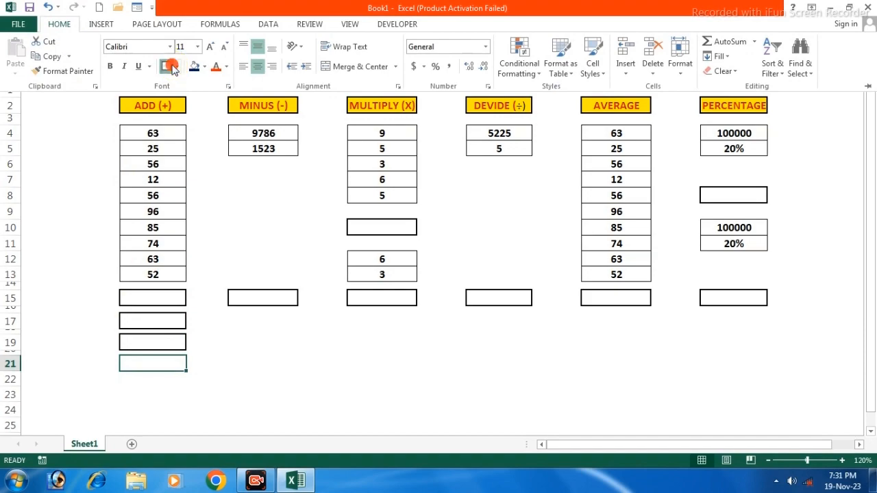
pyautogui.click(273, 385)
pyautogui.click(258, 379)
pyautogui.click(165, 295)
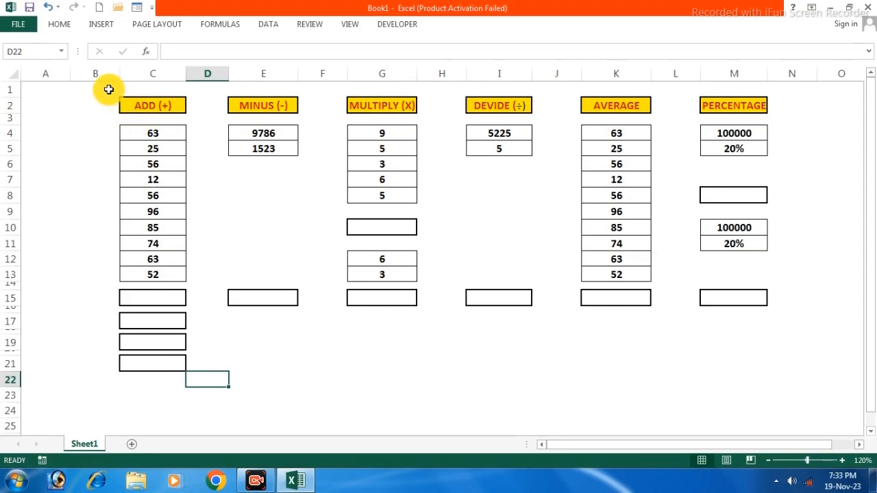
# Examine how columns, rows and cell addresses work using column B, rows 1 and 2, and cells B4 and C4
pyautogui.click(96, 69)
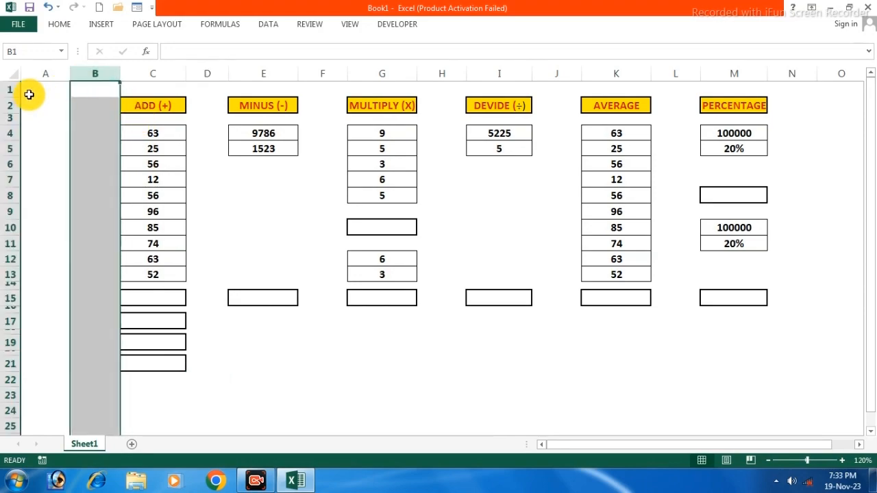
pyautogui.click(8, 88)
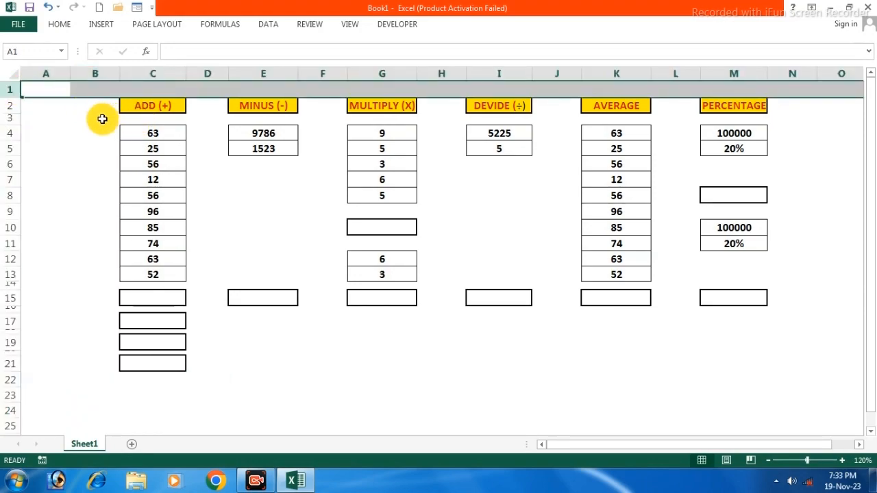
pyautogui.click(83, 71)
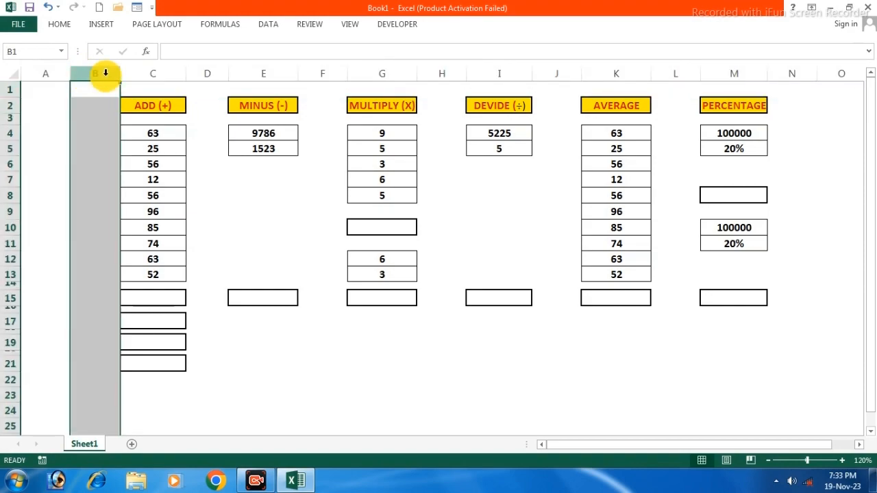
pyautogui.click(11, 106)
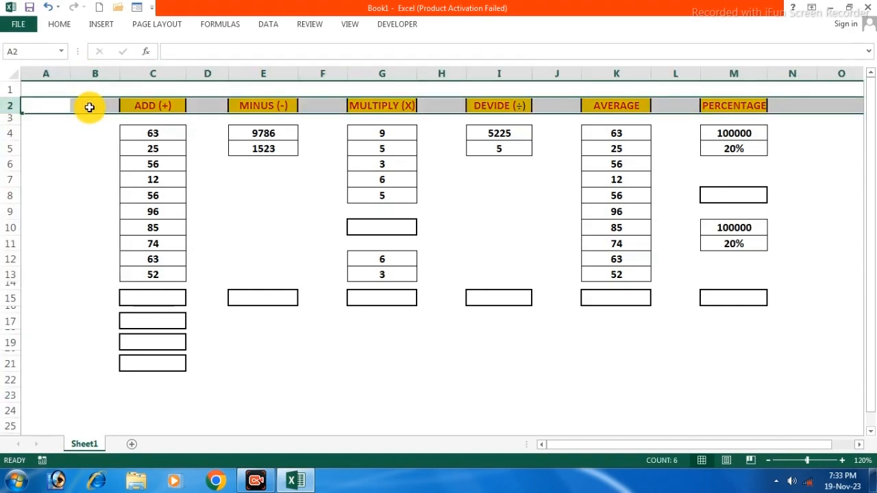
pyautogui.click(79, 117)
pyautogui.click(88, 144)
pyautogui.click(88, 129)
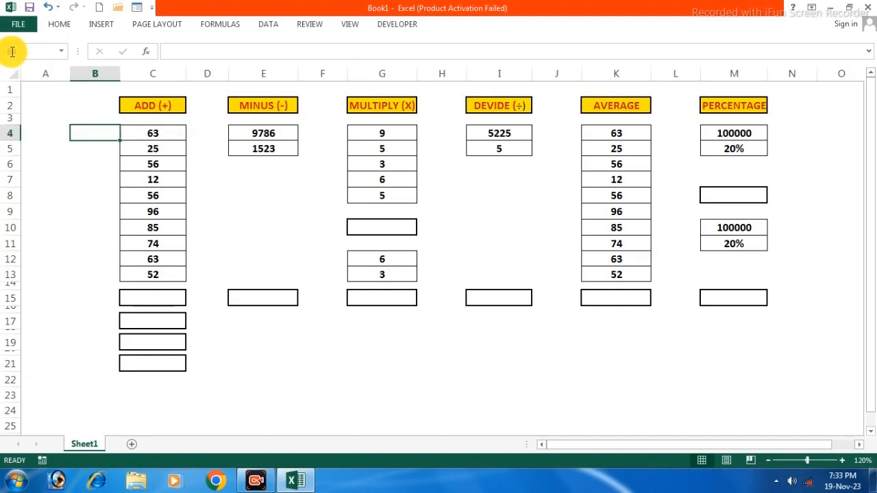
pyautogui.click(152, 131)
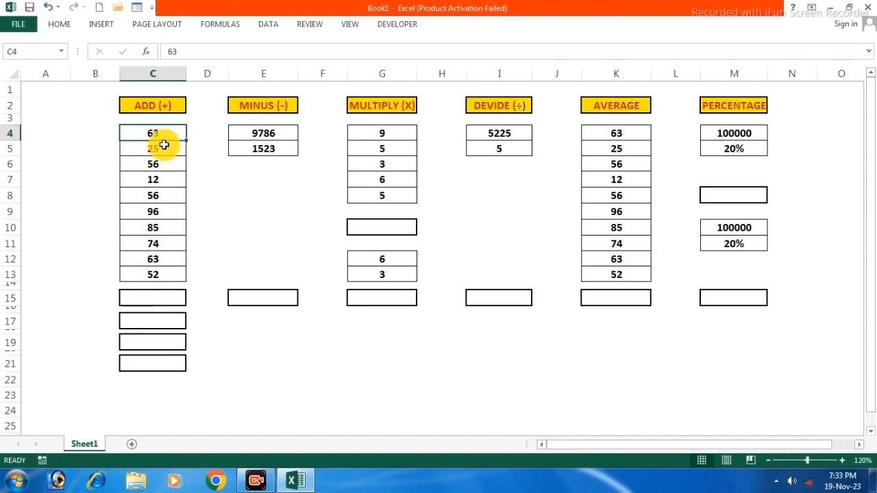
# Start a SUM formula in cell C15 with C4, C5, C6, C7 and C8 as separate comma-separated arguments
pyautogui.click(158, 297)
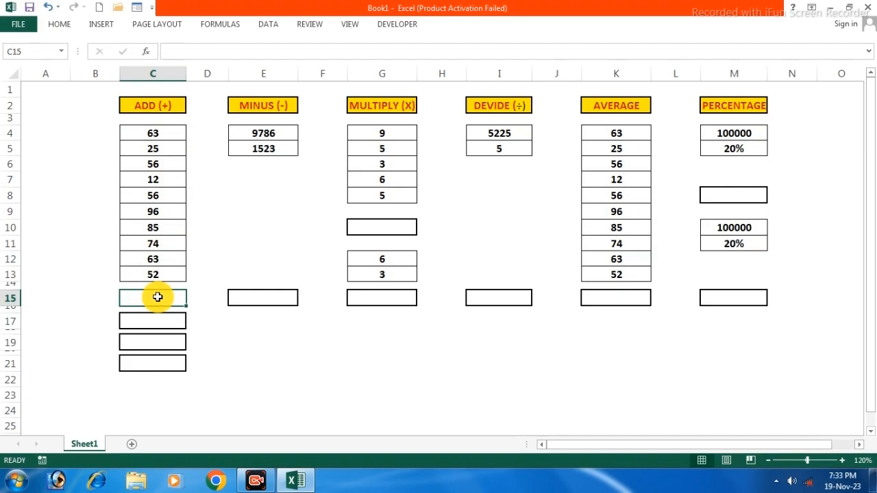
pyautogui.write('=')
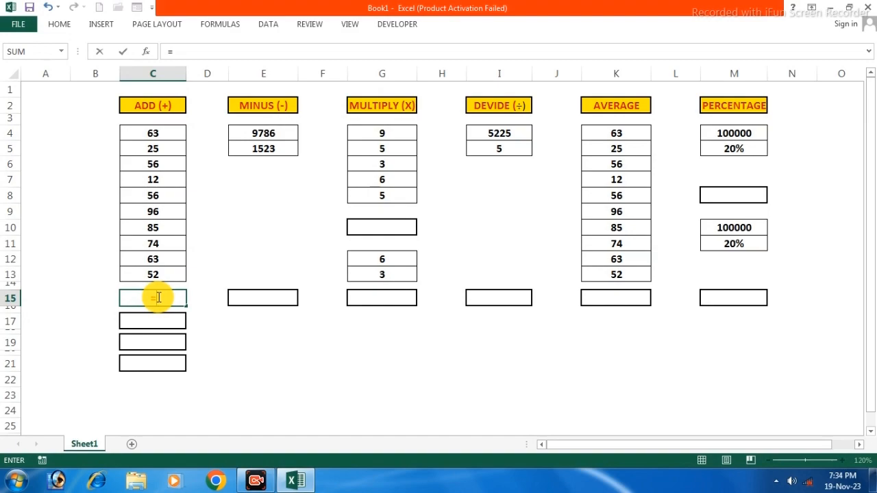
pyautogui.write('S')
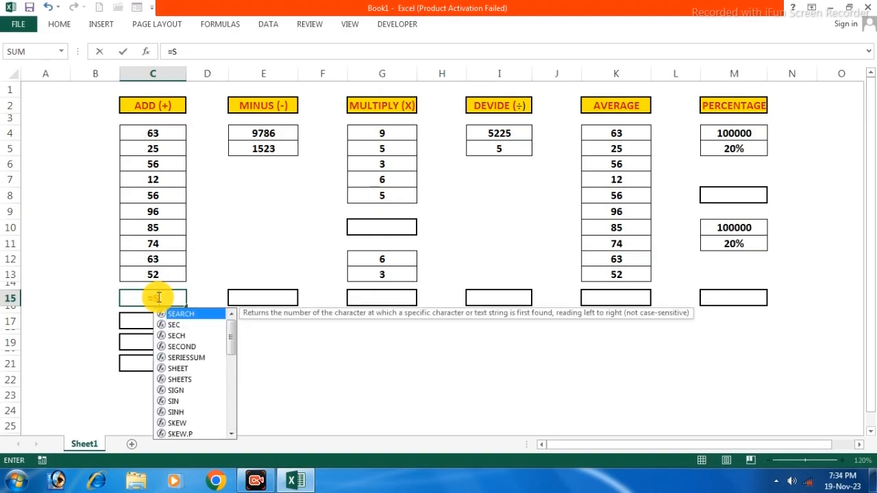
pyautogui.write('UM')
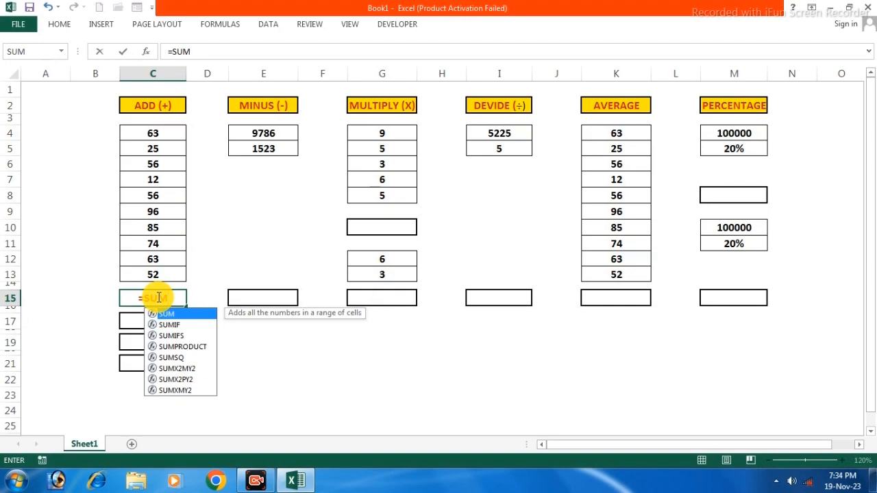
pyautogui.write('(')
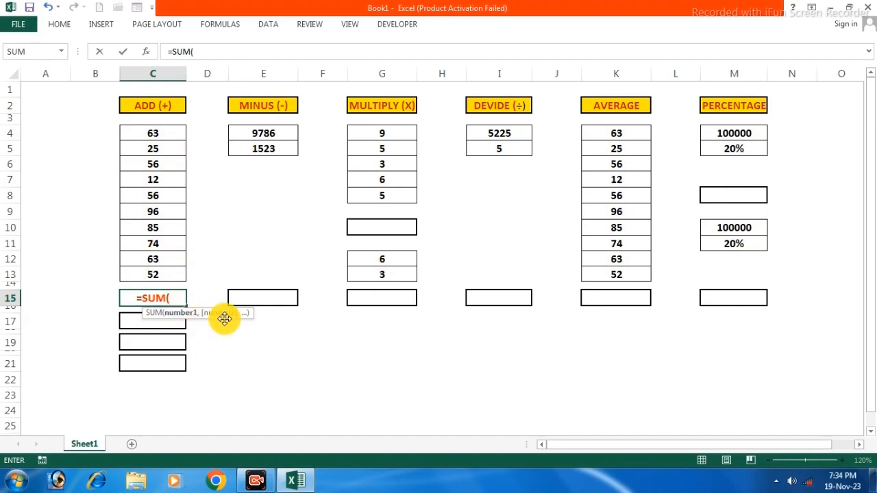
pyautogui.click(160, 134)
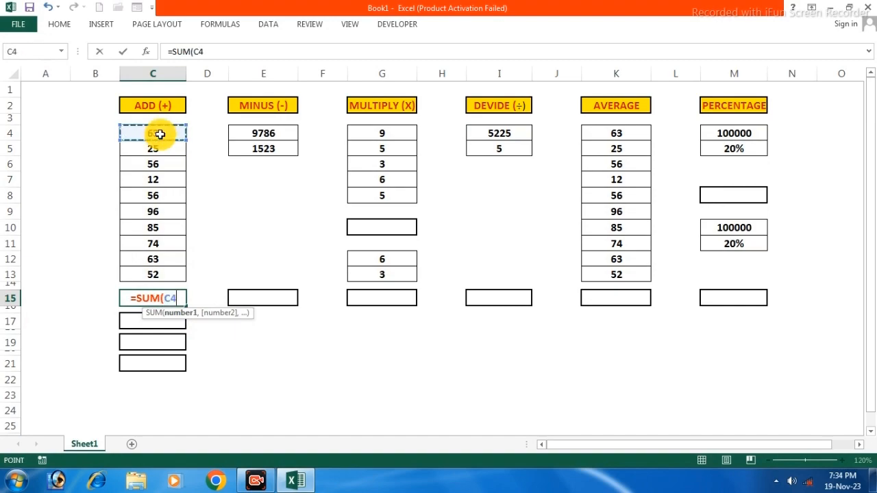
pyautogui.write(',')
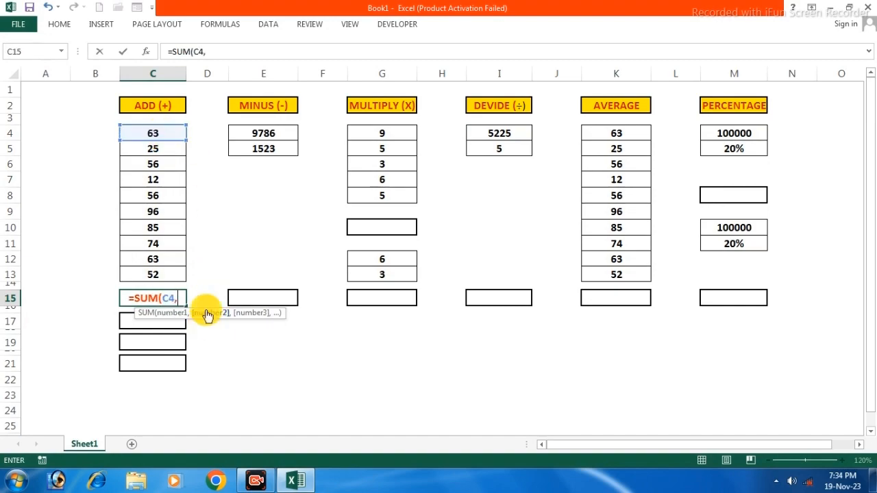
pyautogui.click(161, 148)
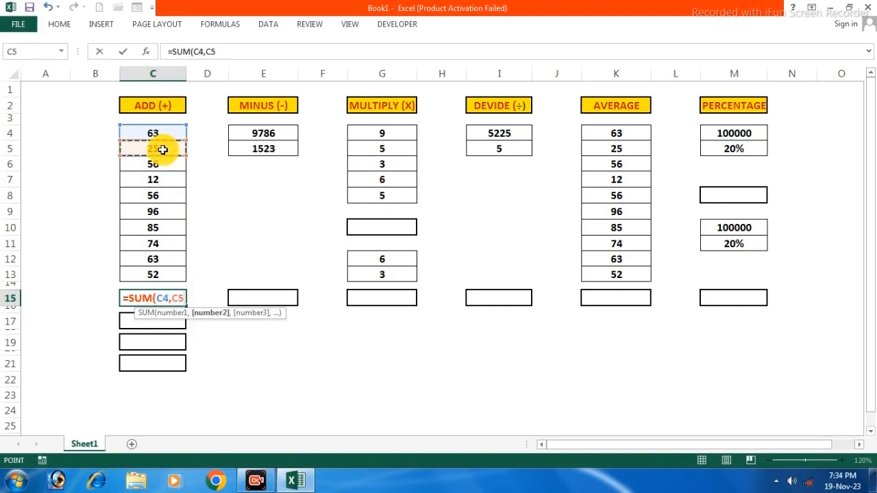
pyautogui.write(',')
pyautogui.click(162, 166)
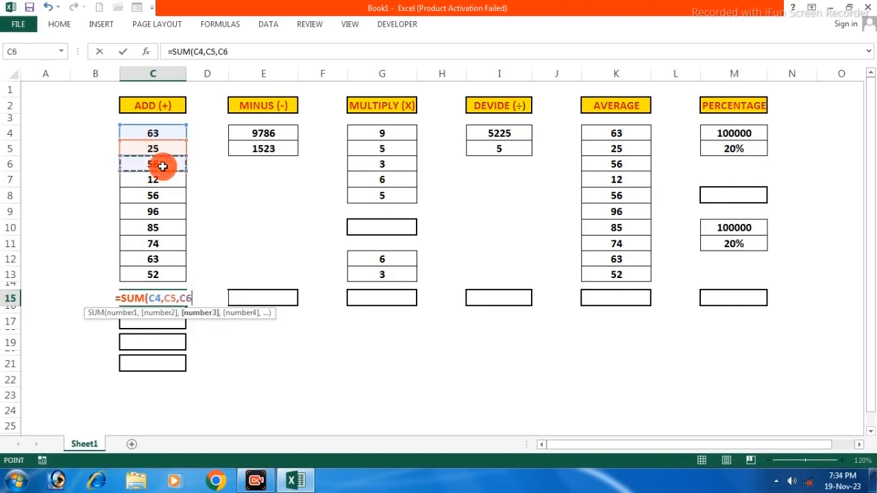
pyautogui.write(',')
pyautogui.click(137, 183)
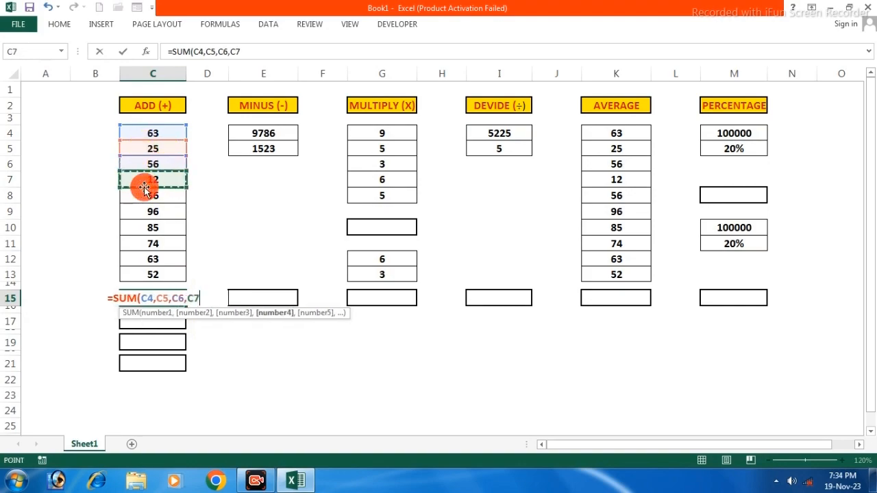
pyautogui.write(',')
pyautogui.click(143, 195)
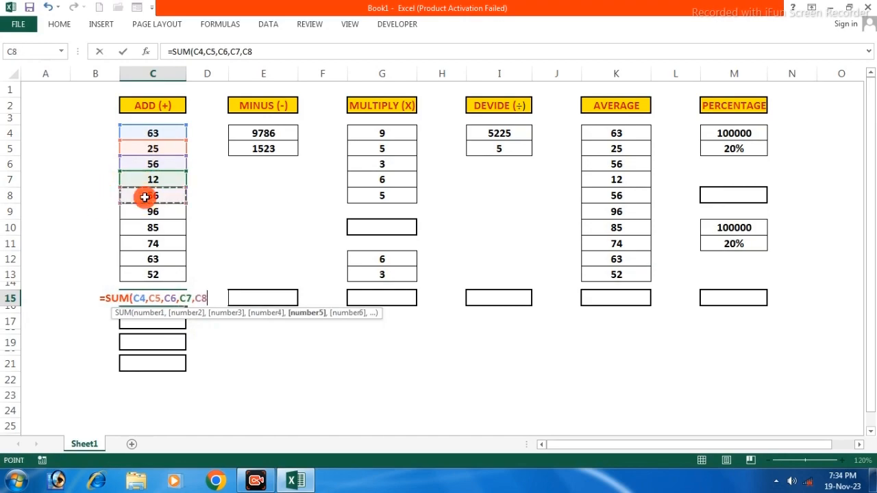
# Add C9, C10, C11, C12 and C13 as further arguments, complete the SUM formula in C15 and review it
pyautogui.write(',')
pyautogui.click(160, 213)
pyautogui.write(',')
pyautogui.click(153, 226)
pyautogui.write(',')
pyautogui.click(168, 243)
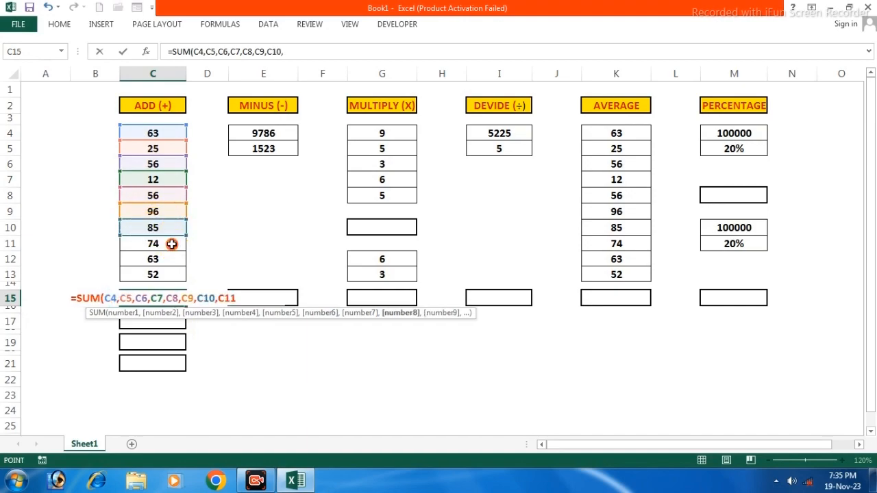
pyautogui.write(',')
pyautogui.click(152, 258)
pyautogui.write(',')
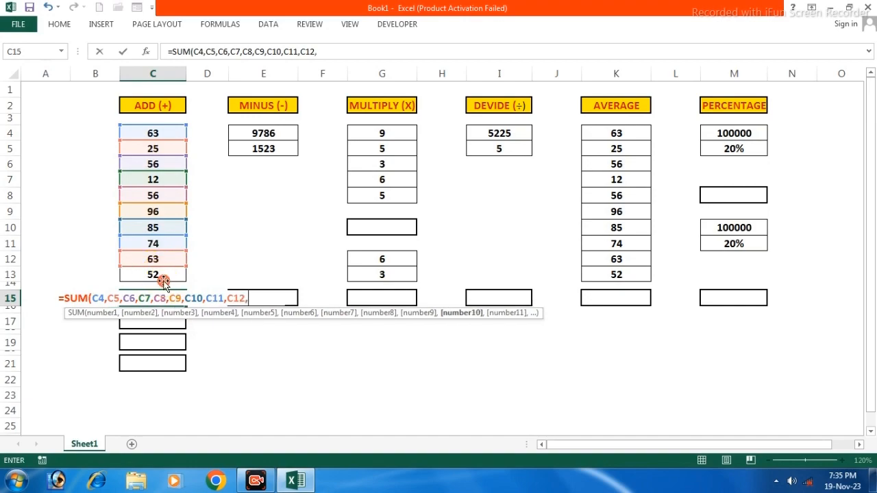
pyautogui.click(163, 280)
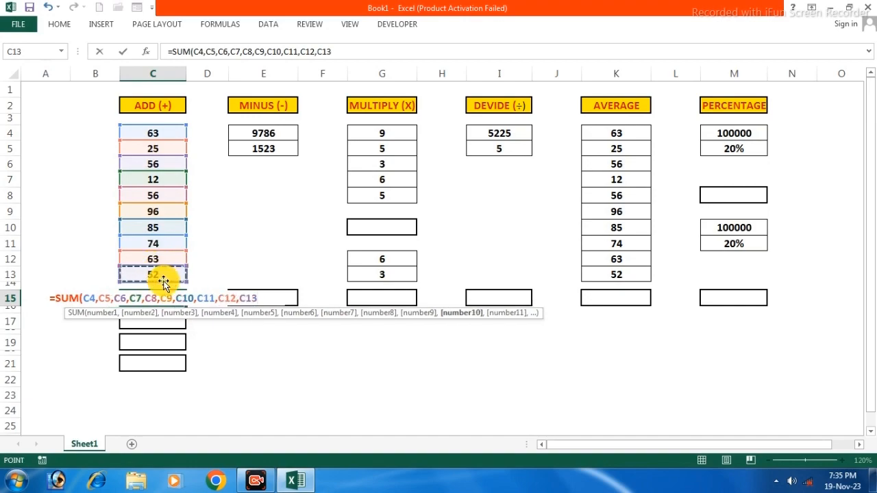
pyautogui.write(')')
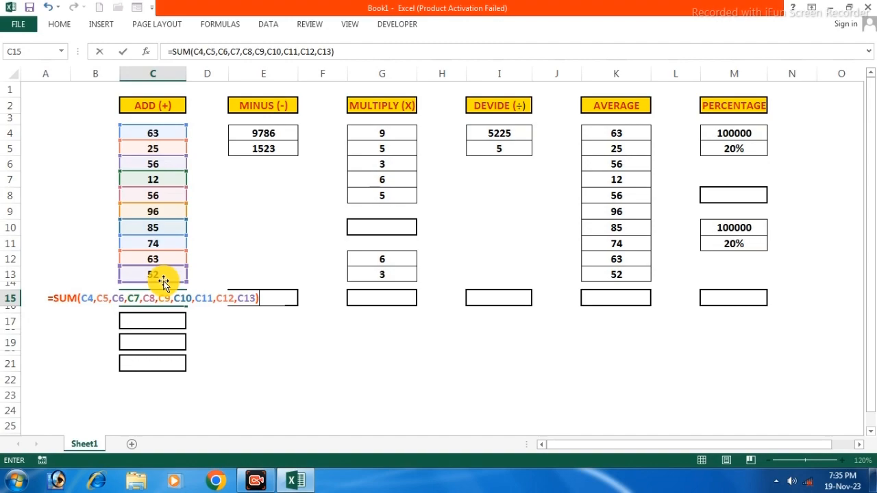
pyautogui.press('Return')
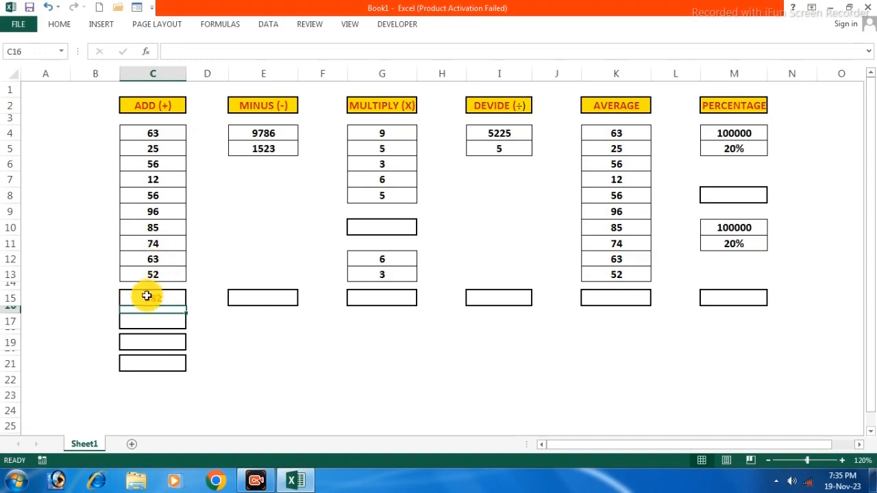
pyautogui.click(145, 297)
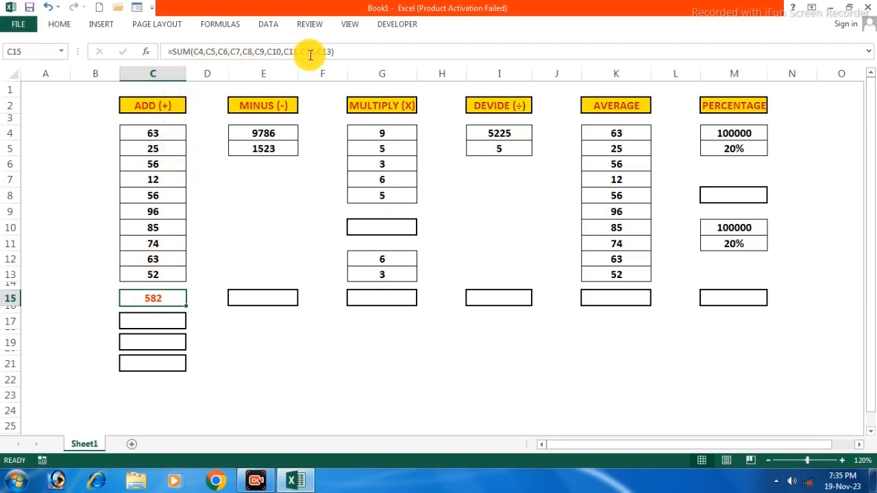
pyautogui.click(157, 320)
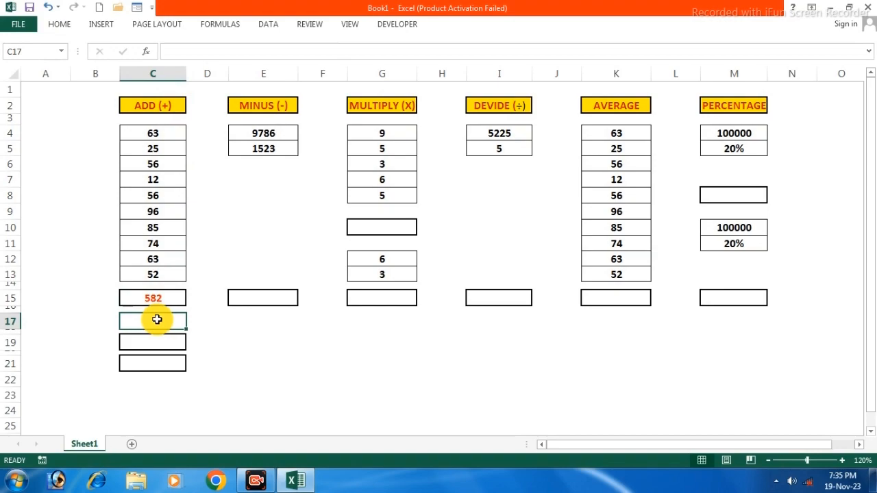
pyautogui.write('=')
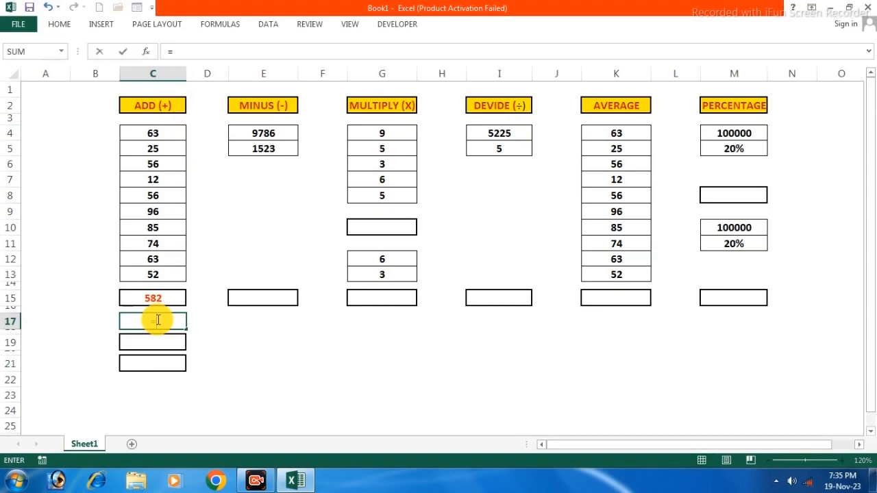
pyautogui.press('Escape')
# Copy the formatting of result cell C15 onto cells C17, C19 and C21 with Format Painter
pyautogui.click(171, 296)
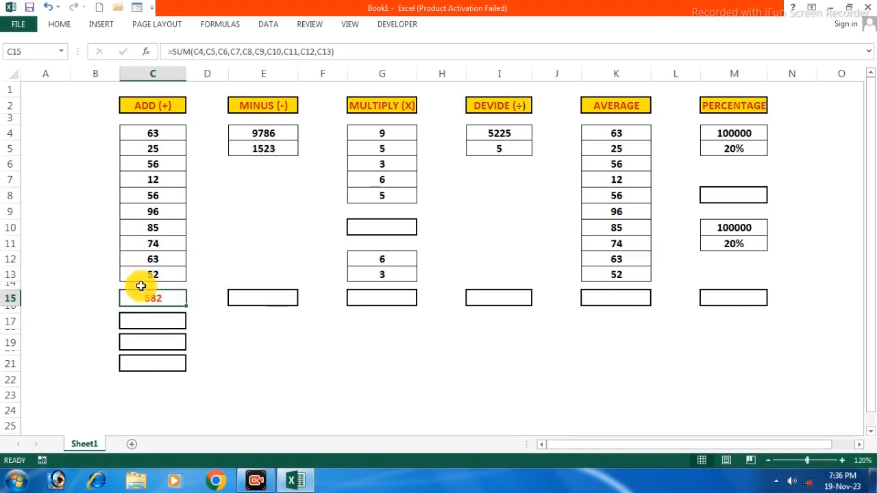
pyautogui.click(59, 24)
pyautogui.click(54, 74)
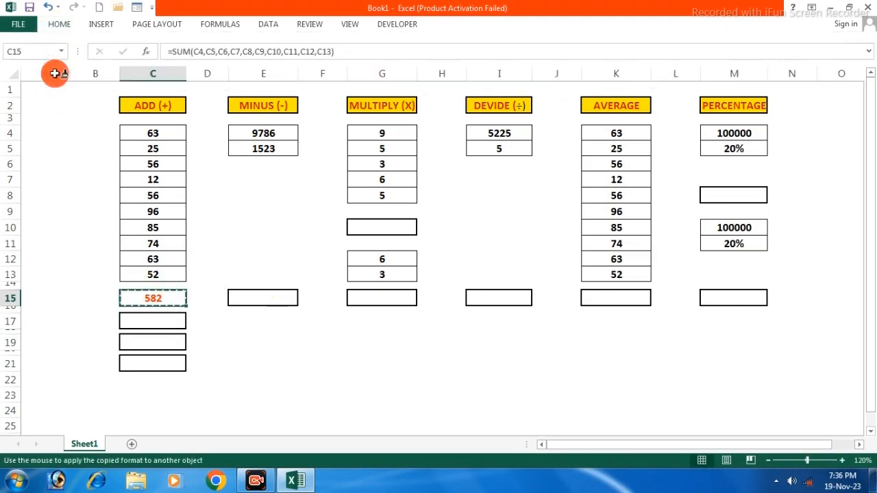
pyautogui.click(153, 320)
pyautogui.click(158, 342)
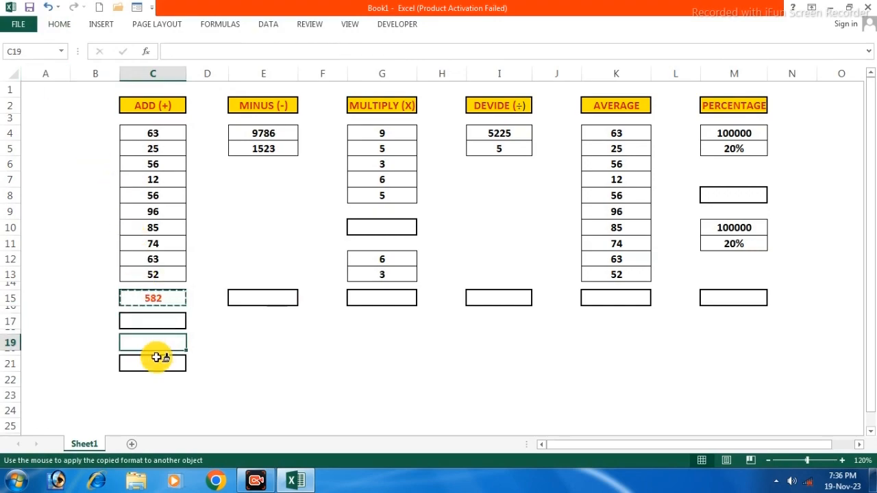
pyautogui.click(156, 357)
pyautogui.click(176, 50)
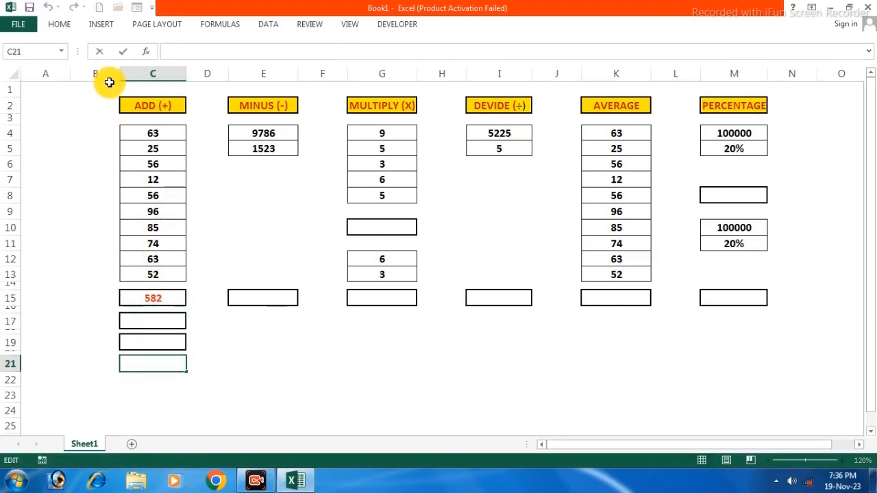
# Enter a SUM formula in cell C17 that adds the whole range C4:C13
pyautogui.click(160, 322)
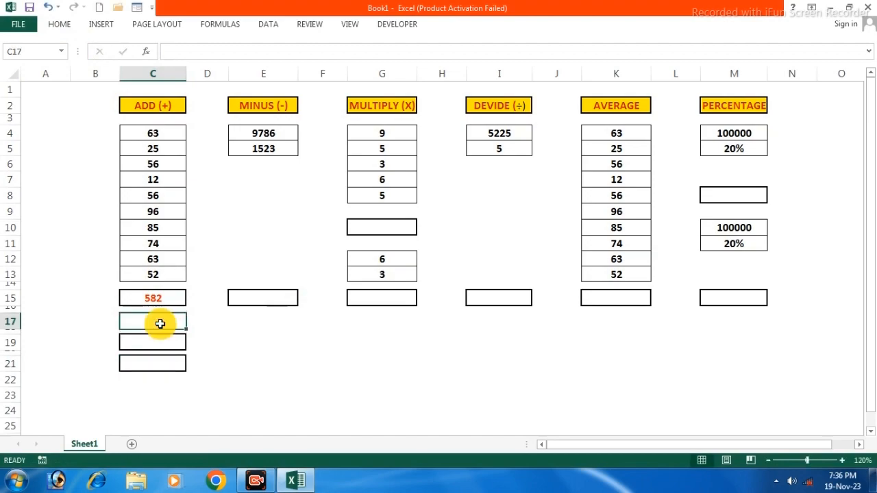
pyautogui.write('=')
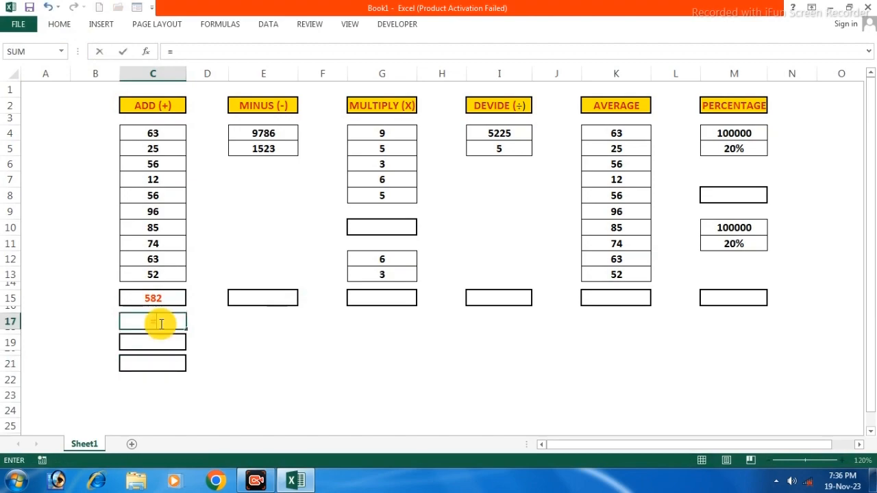
pyautogui.write('SUM')
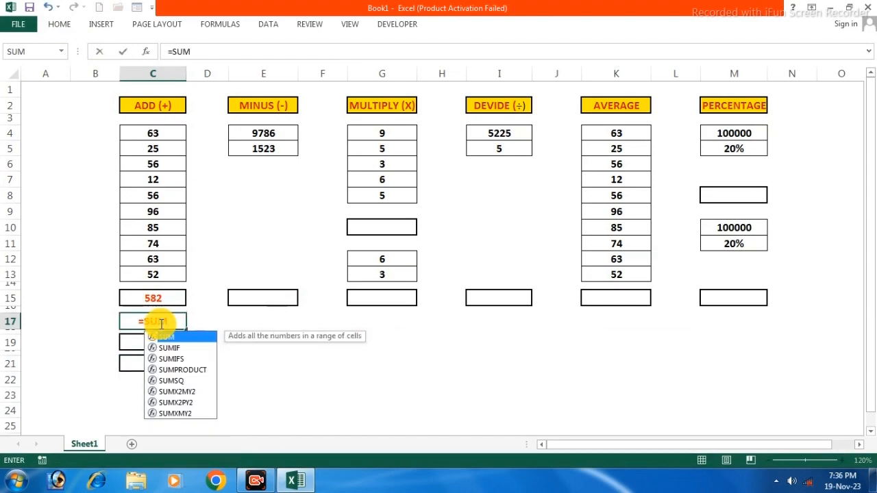
pyautogui.write('(')
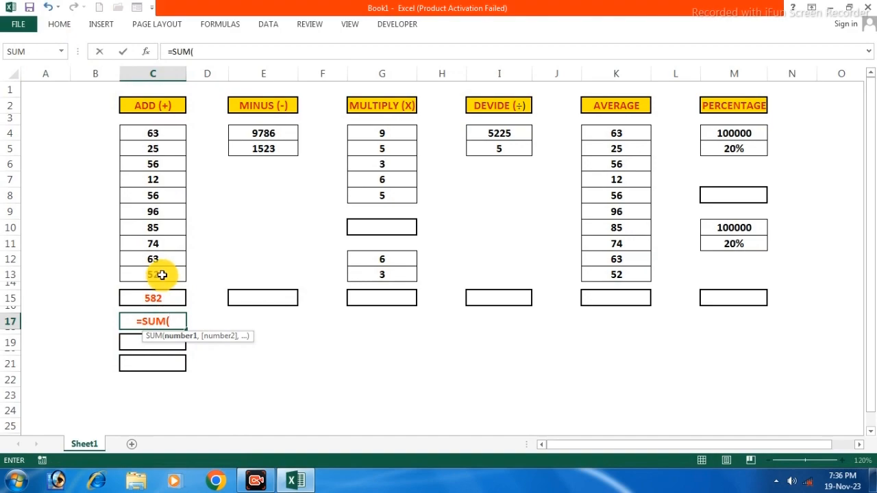
pyautogui.moveTo(169, 135); pyautogui.dragTo(159, 276)
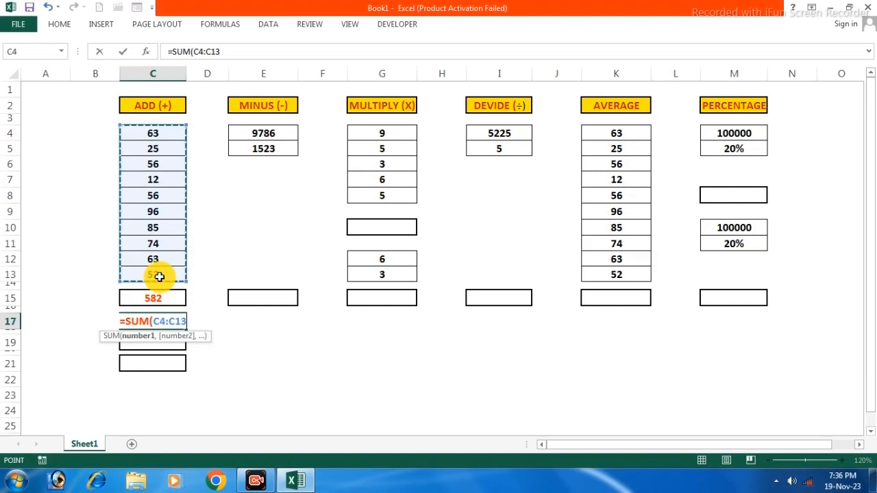
pyautogui.write(')')
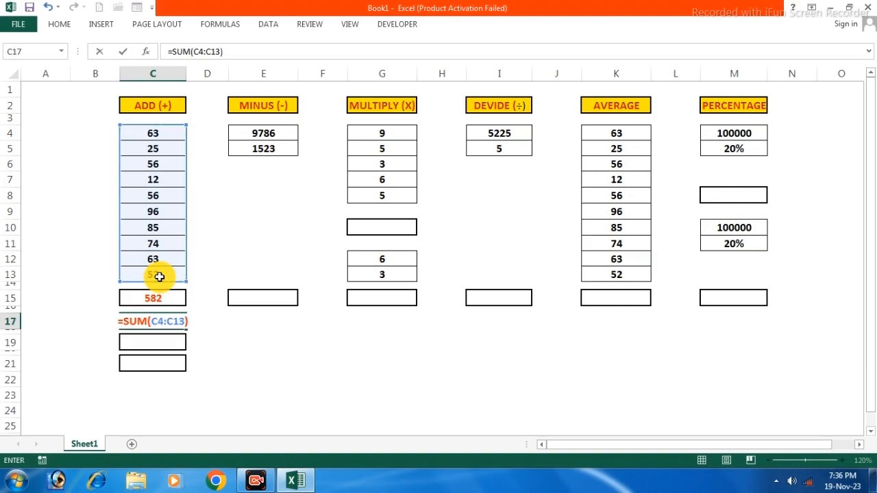
pyautogui.press('Return')
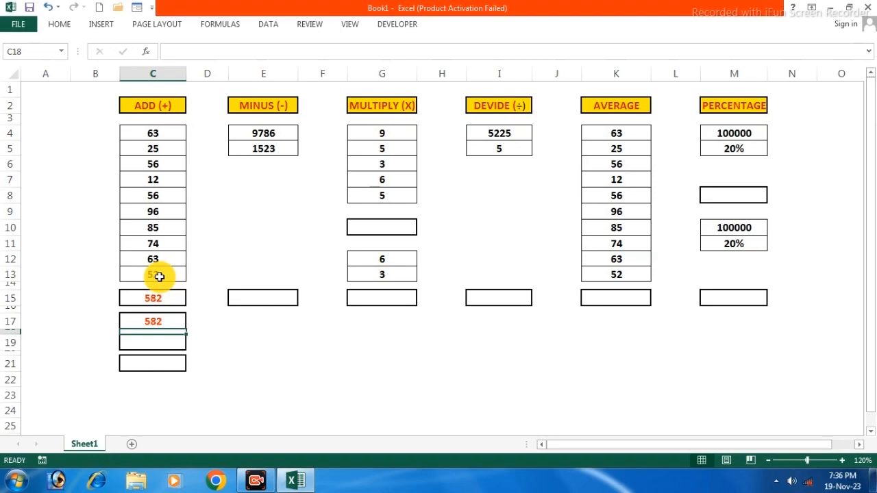
# Set the font colour of cells C5, C8, C10 and C12 in the ADD column to standard blue
pyautogui.click(157, 341)
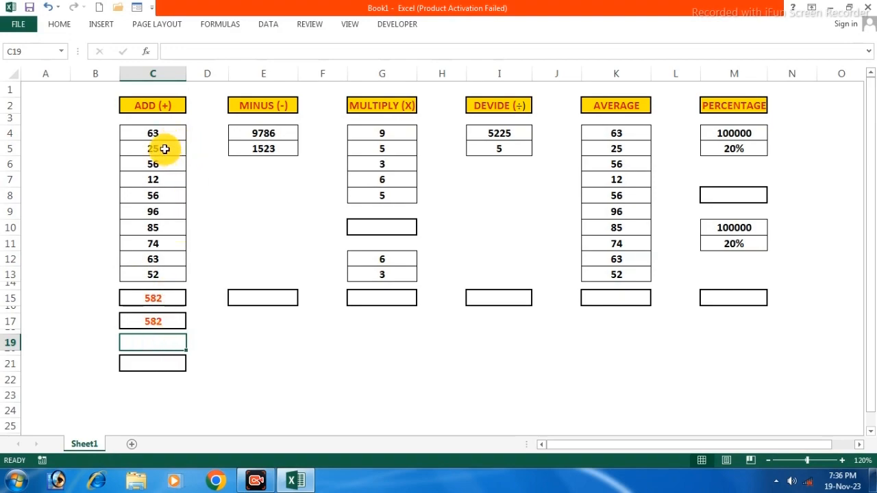
pyautogui.doubleClick(62, 26)
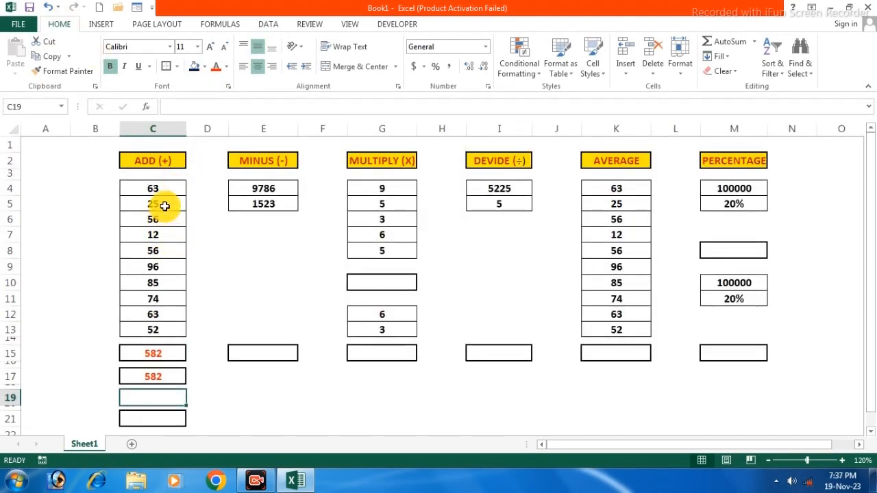
pyautogui.click(165, 206)
pyautogui.click(226, 66)
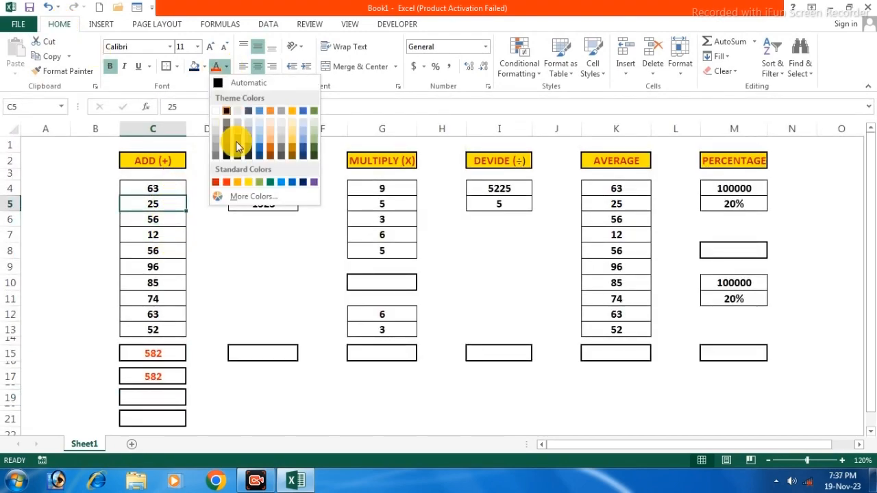
pyautogui.click(290, 182)
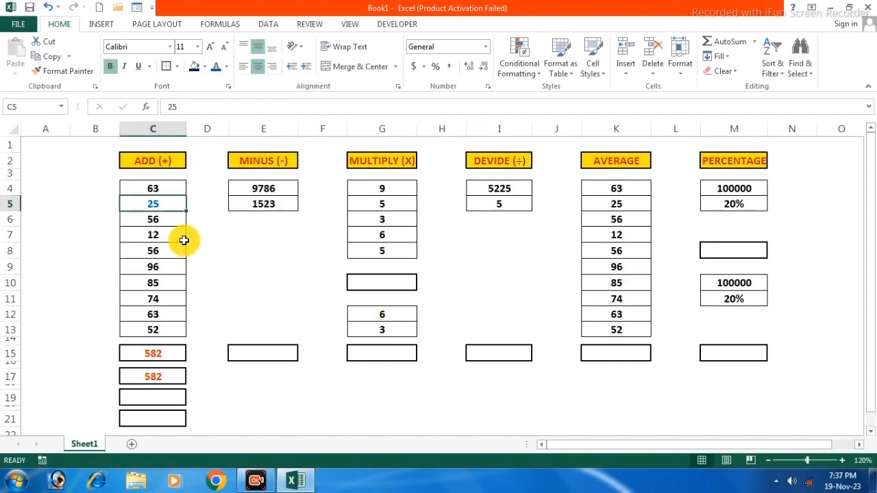
pyautogui.click(160, 251)
pyautogui.click(216, 67)
pyautogui.click(151, 281)
pyautogui.click(215, 67)
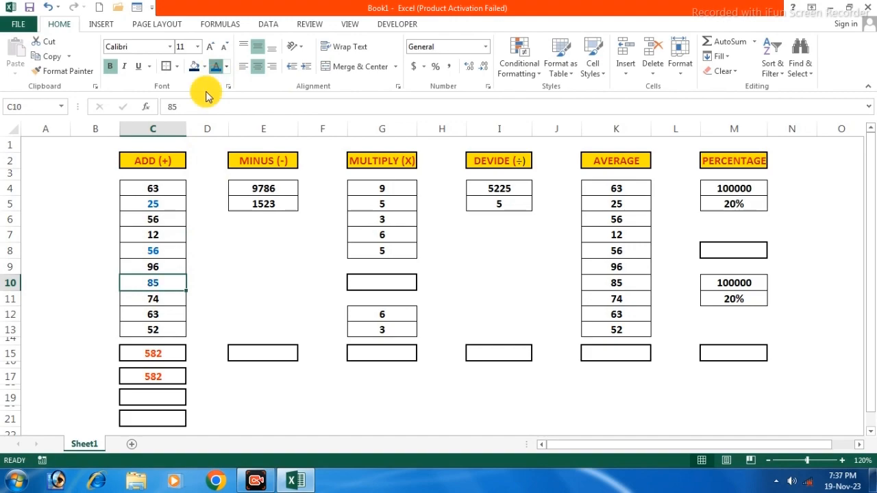
pyautogui.click(155, 314)
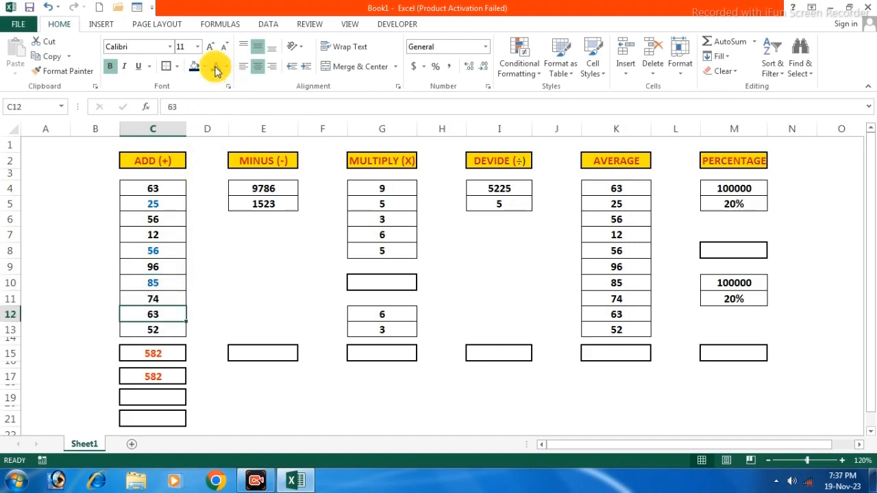
pyautogui.click(216, 66)
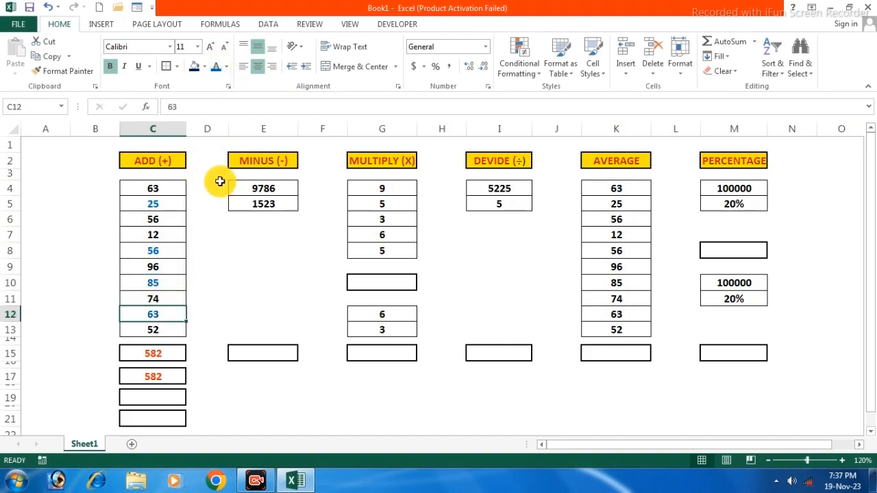
# Enter the formula =C5+C8+C10+C12 in cell C19 and compare it with the SUM formula in C15
pyautogui.click(159, 399)
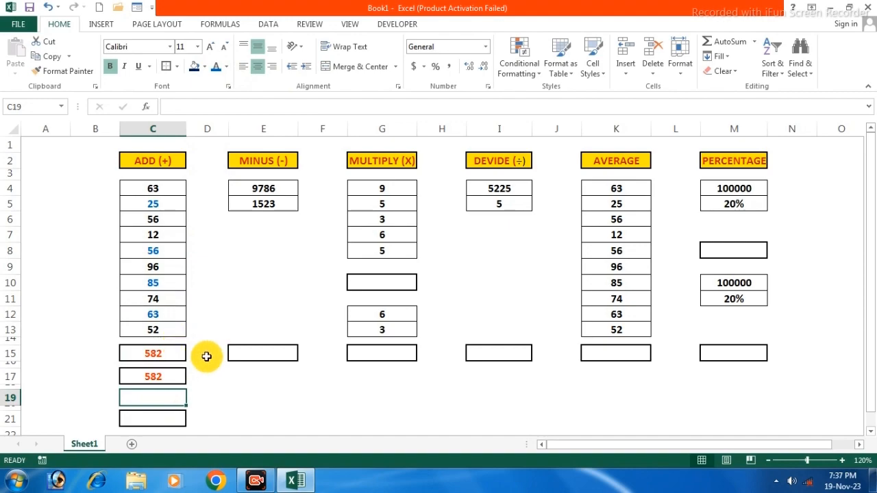
pyautogui.write('=')
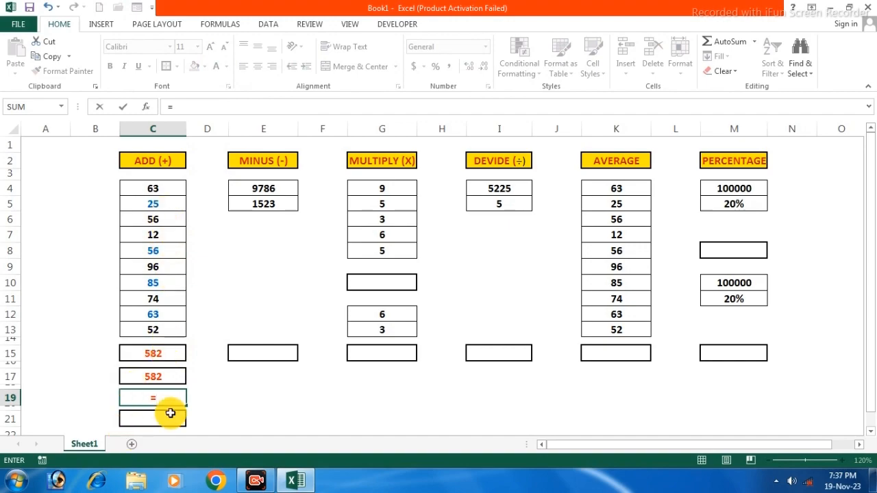
pyautogui.click(162, 206)
pyautogui.write('+')
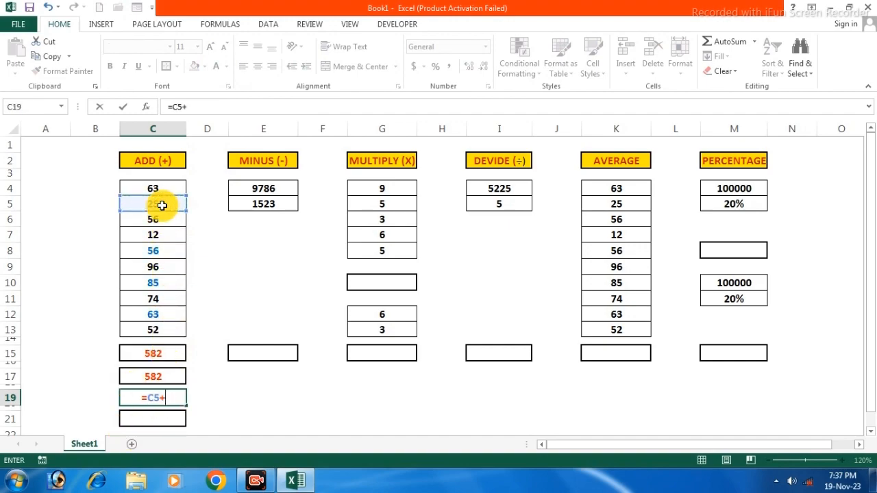
pyautogui.click(147, 250)
pyautogui.write('+')
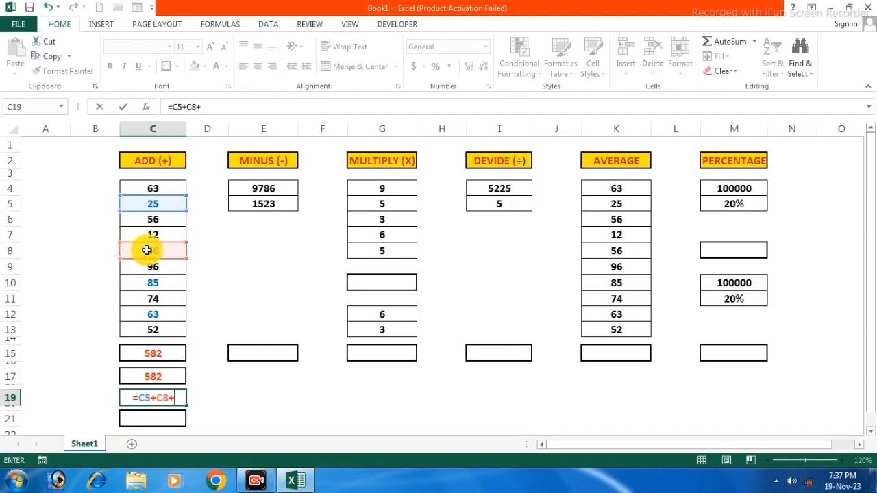
pyautogui.click(155, 286)
pyautogui.write('+')
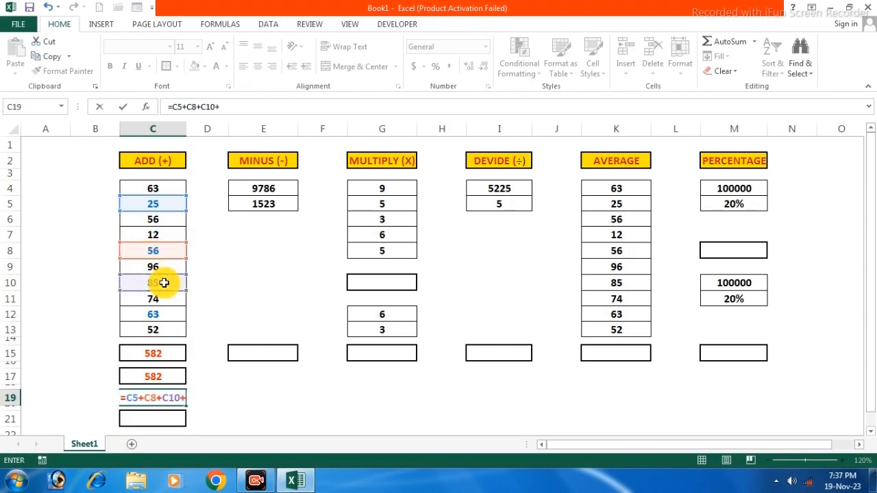
pyautogui.click(156, 312)
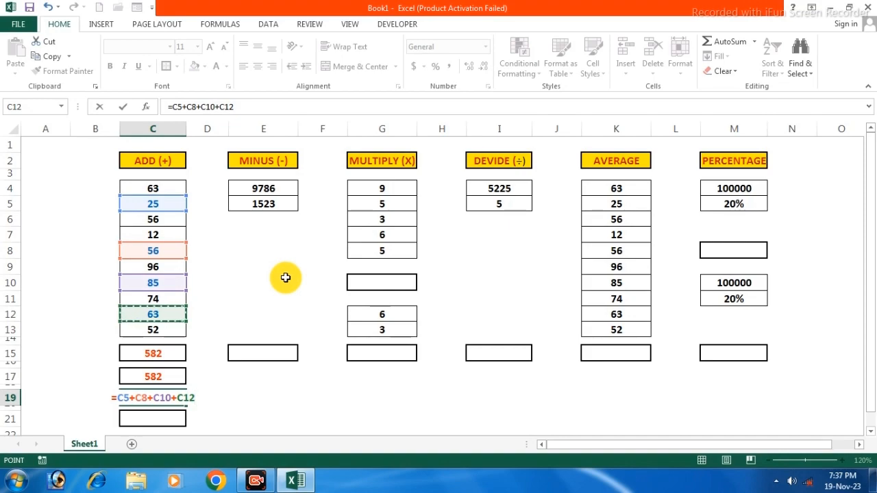
pyautogui.press('Return')
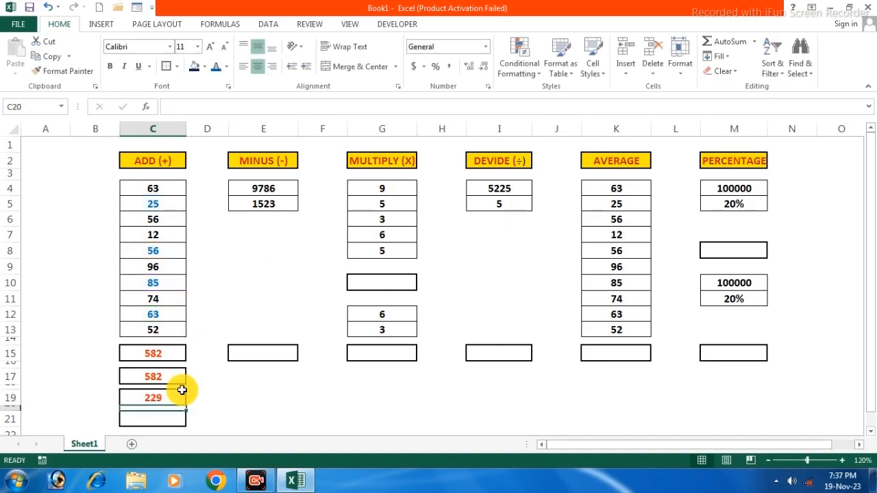
pyautogui.click(162, 354)
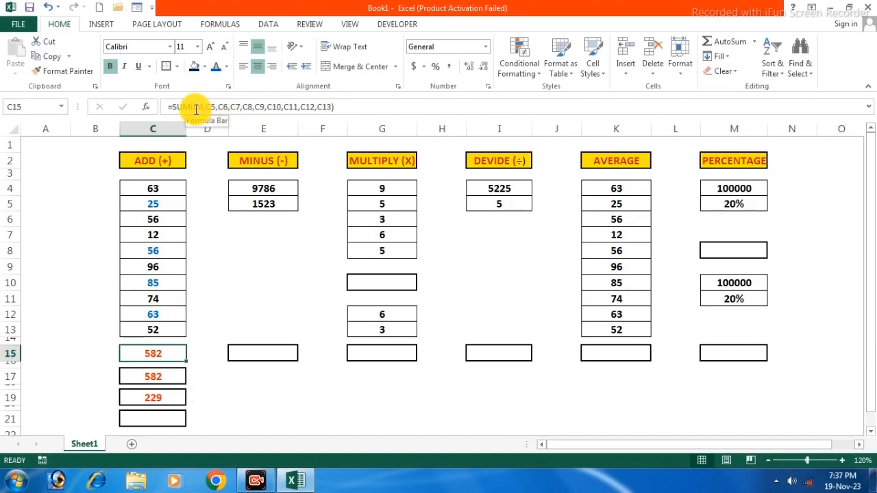
pyautogui.click(159, 397)
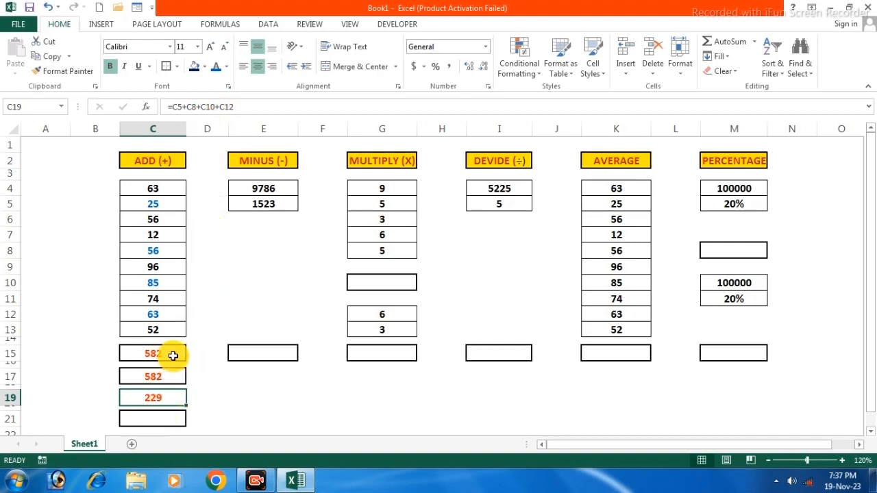
# Enter the formula =63+25+56+12+56+96+85+74+63+52 in cell C21, adding the ADD column's numbers as typed values
pyautogui.click(163, 418)
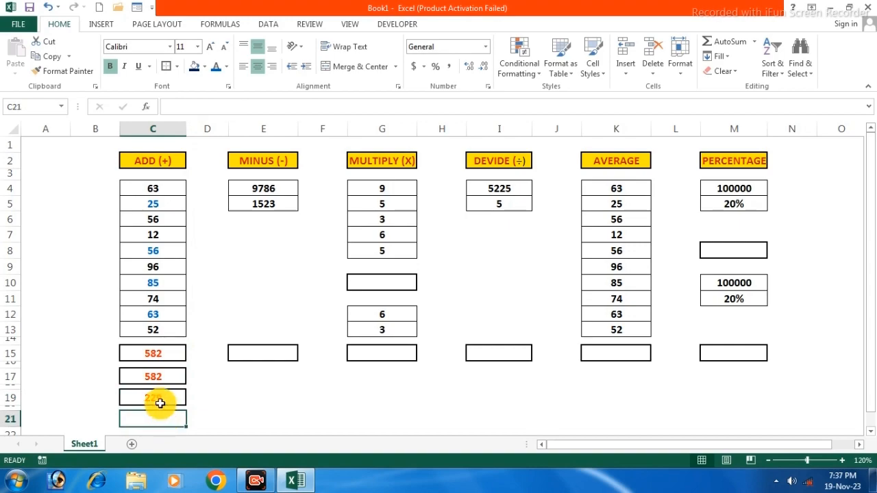
pyautogui.write('=')
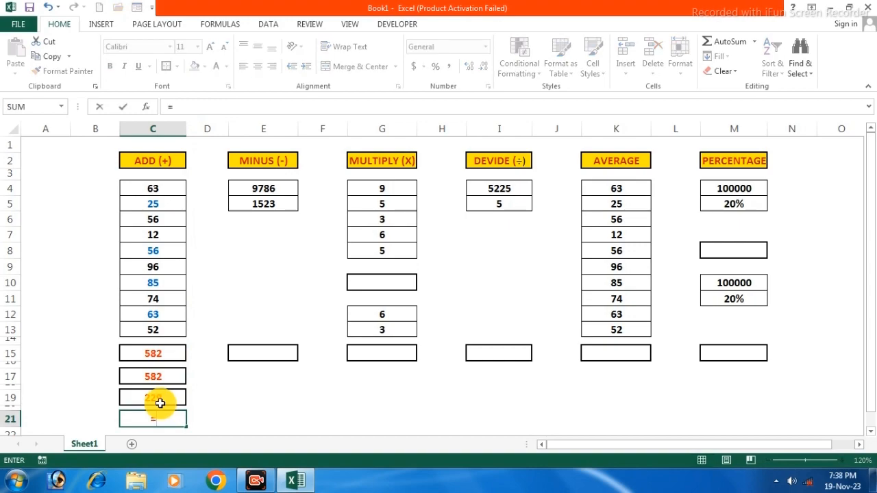
pyautogui.write('63+25+')
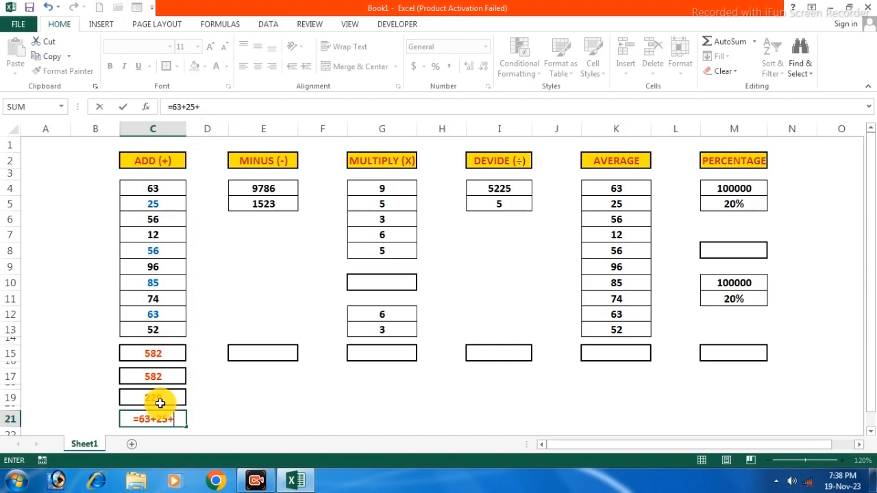
pyautogui.write('56+')
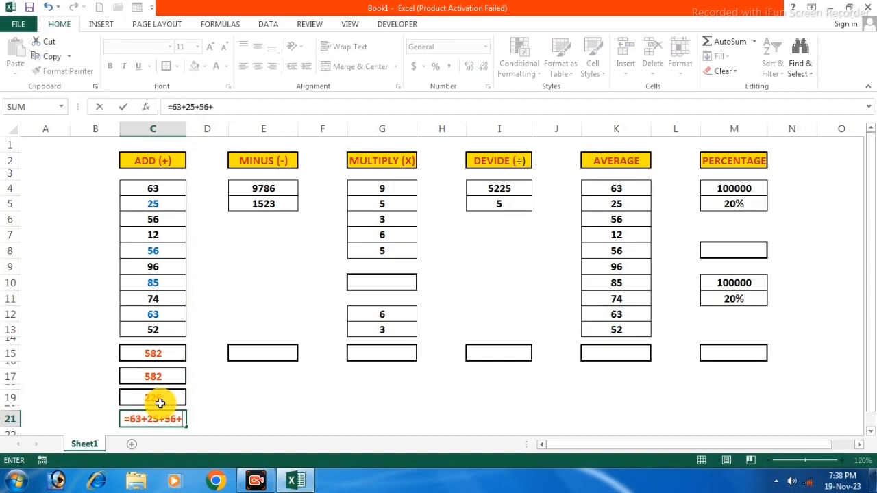
pyautogui.write('12+56')
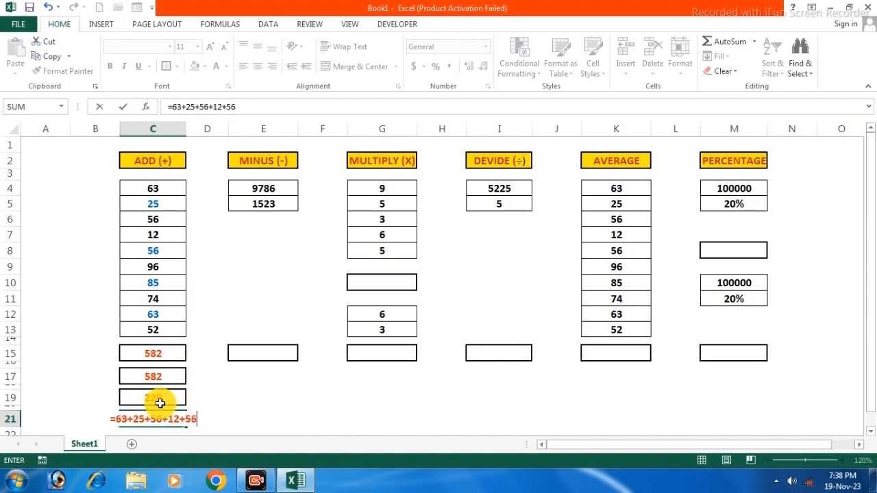
pyautogui.write('+96')
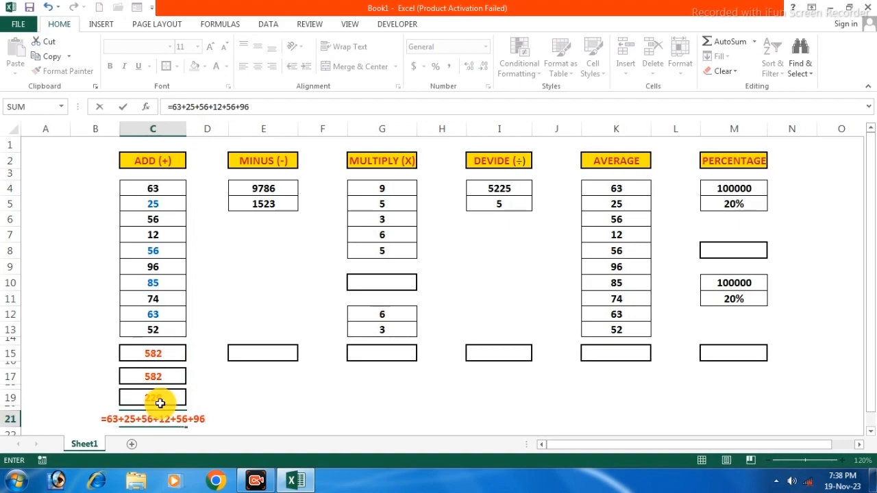
pyautogui.write('+85+')
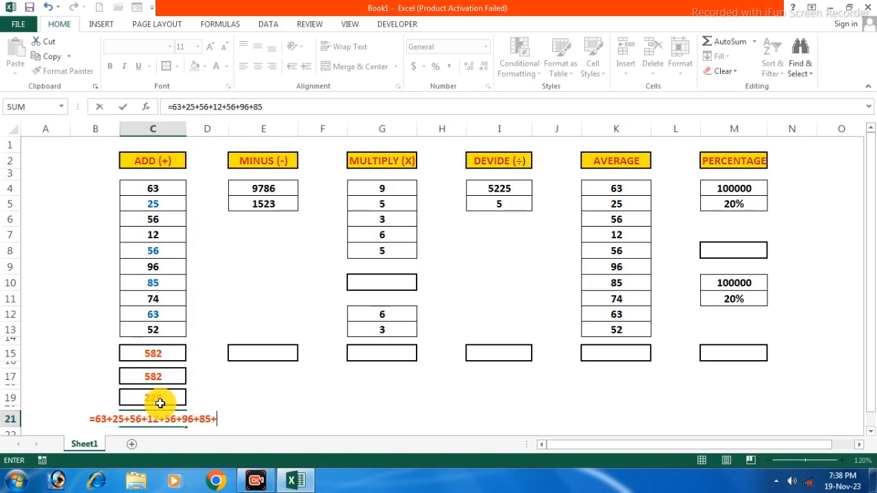
pyautogui.write('74+')
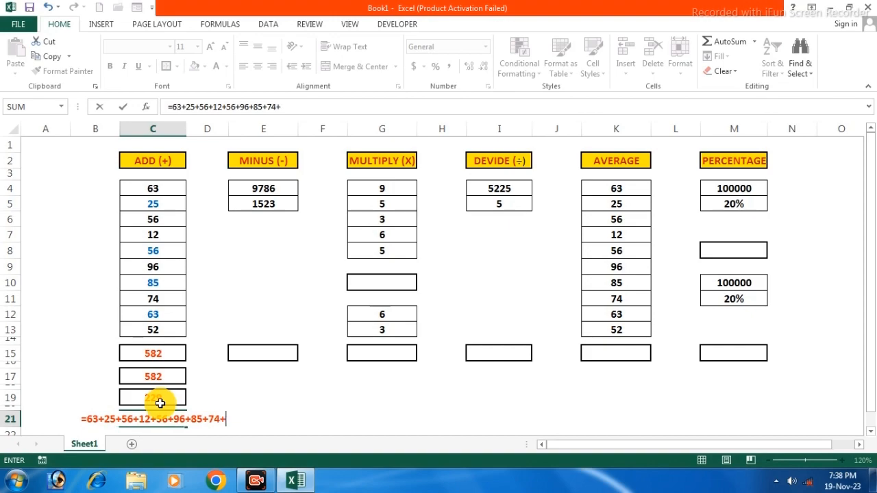
pyautogui.write('63+52')
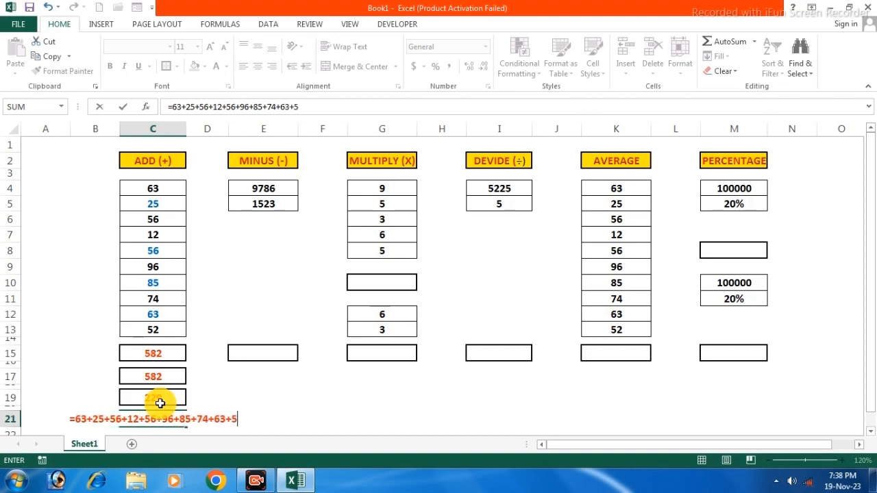
pyautogui.press('Return')
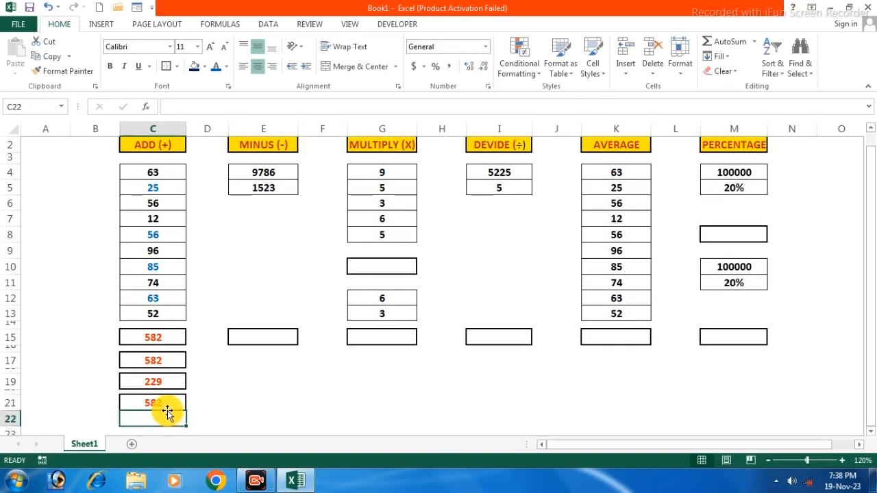
# Set cell C4 to 100 and C5 to 55 in the ADD column, and compare the formulas in C21 and C17
pyautogui.scroll(-1, 171, 191)
pyautogui.moveTo(872, 220); pyautogui.dragTo(871, 166)
pyautogui.click(153, 190)
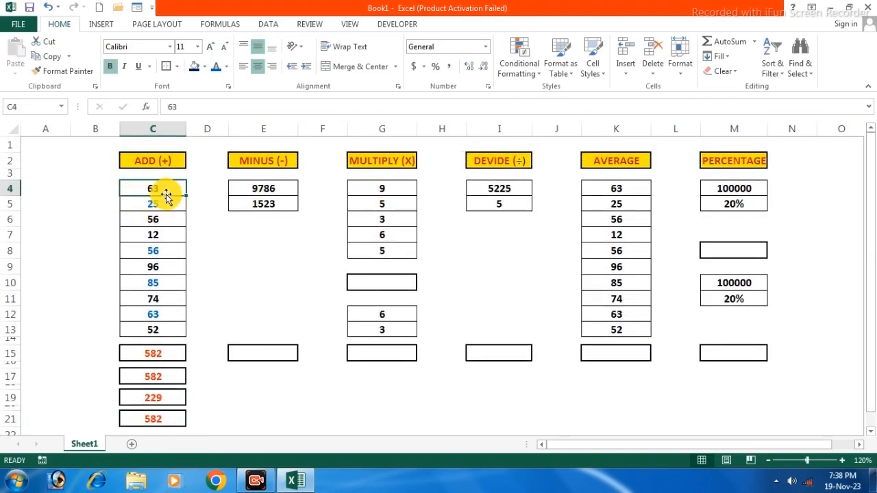
pyautogui.write('100')
pyautogui.press('Return')
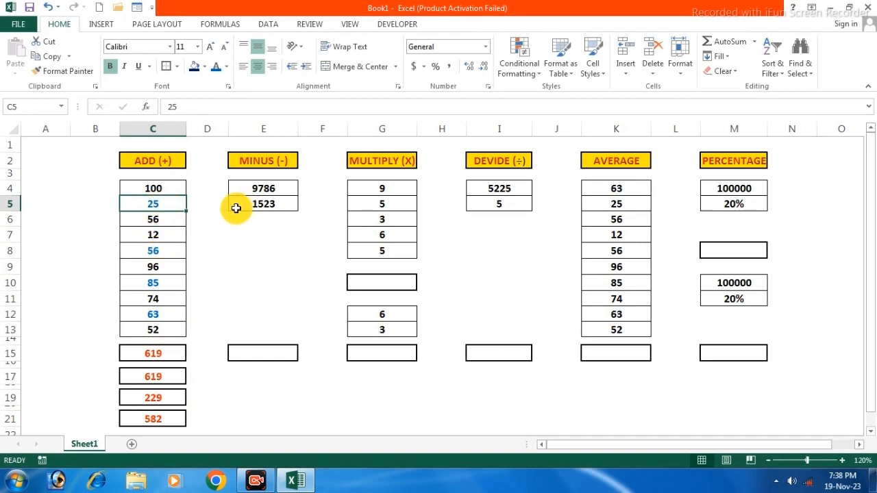
pyautogui.write('55')
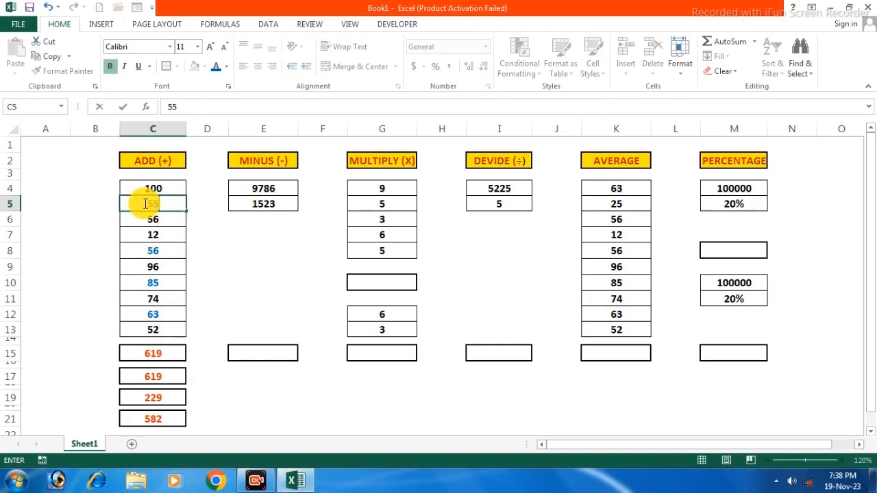
pyautogui.press('Return')
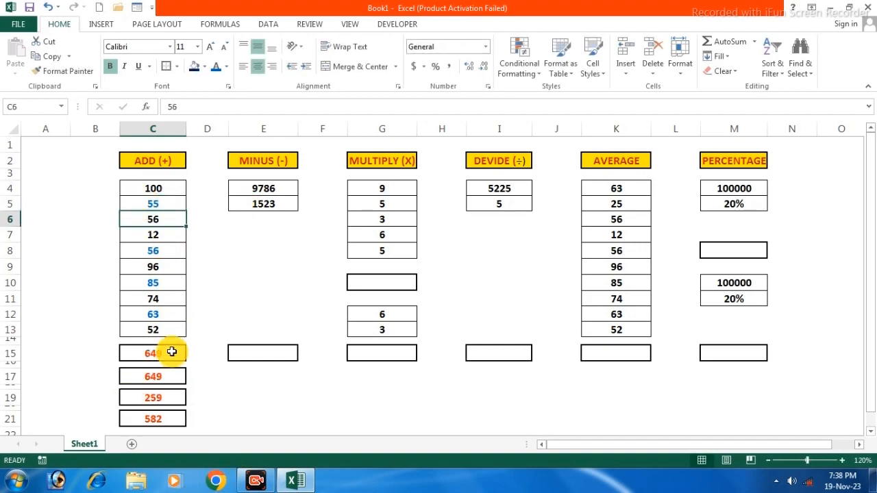
pyautogui.click(158, 423)
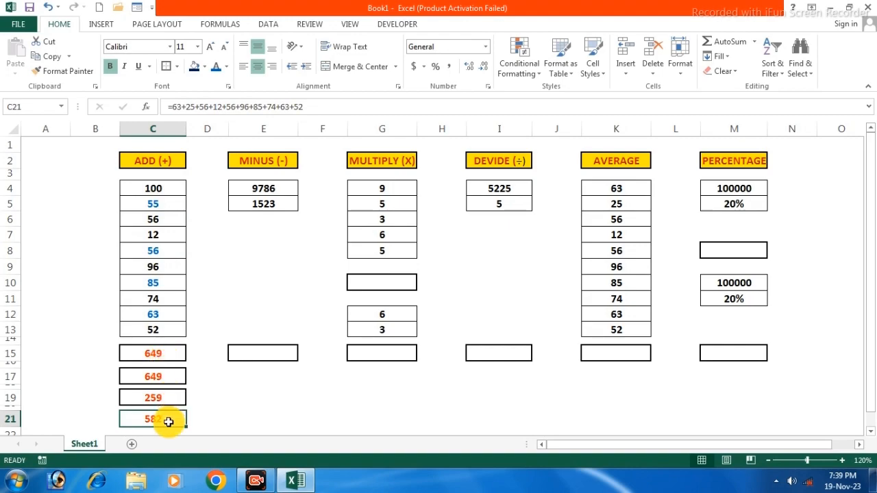
pyautogui.click(159, 379)
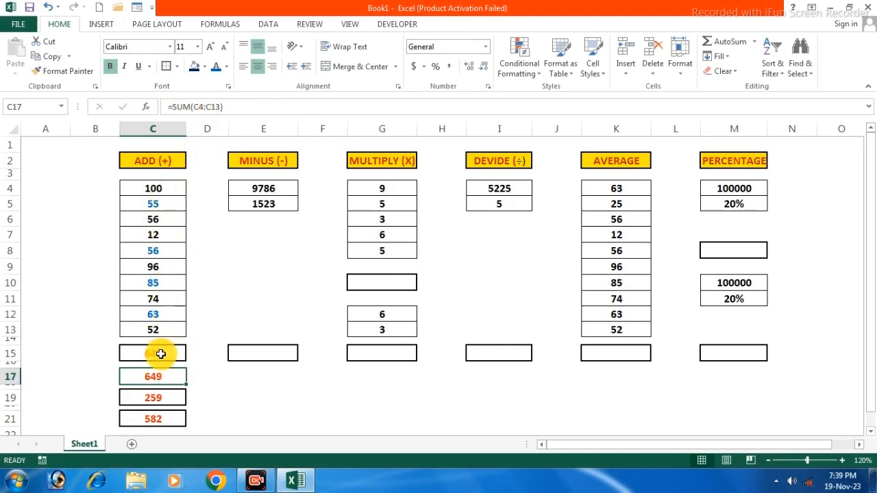
# Replace the typed-value formula in cell C21 with =SUM(C4:C13)
pyautogui.click(165, 419)
pyautogui.write('=')
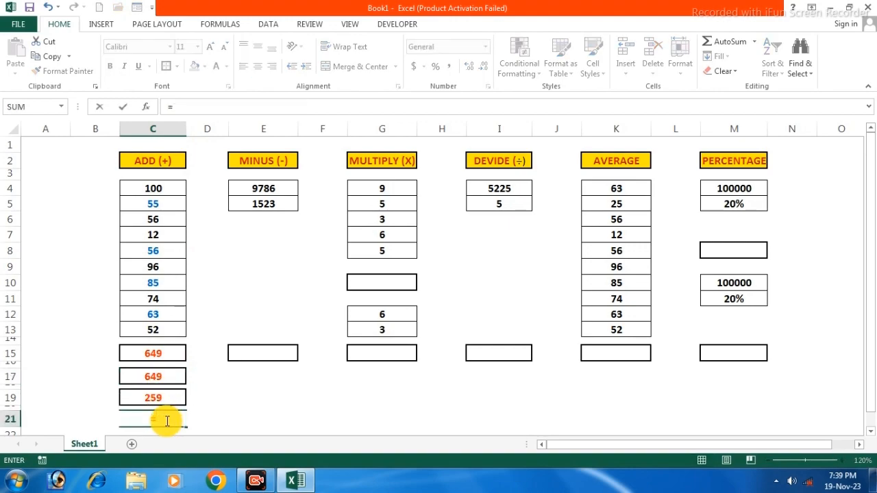
pyautogui.write('SUM')
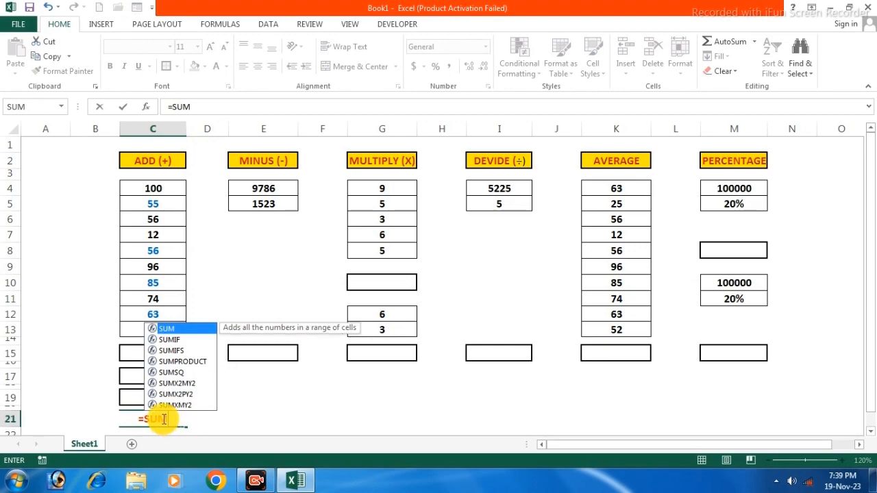
pyautogui.write('(')
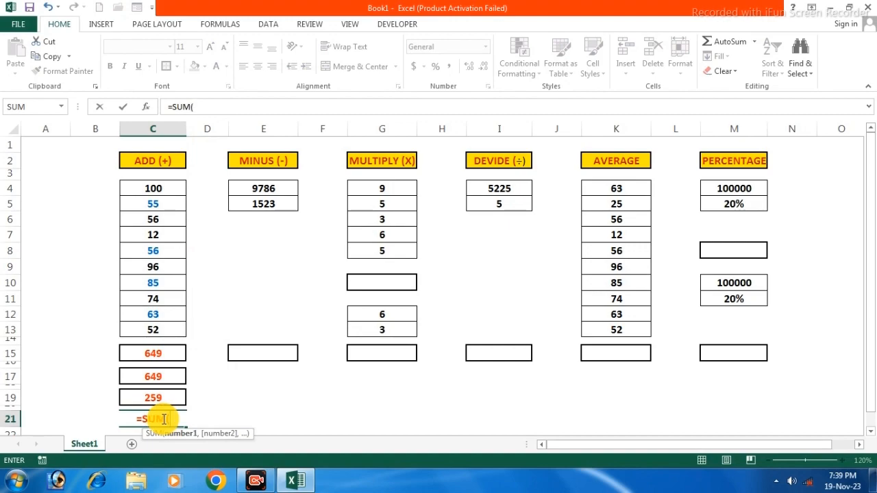
pyautogui.press('Up')
pyautogui.press('Up')
pyautogui.press('Up')
pyautogui.press('Up')
pyautogui.press('Up')
pyautogui.press('Up')
pyautogui.press('Up')
pyautogui.press('Up')
pyautogui.press('Up')
pyautogui.press('Up')
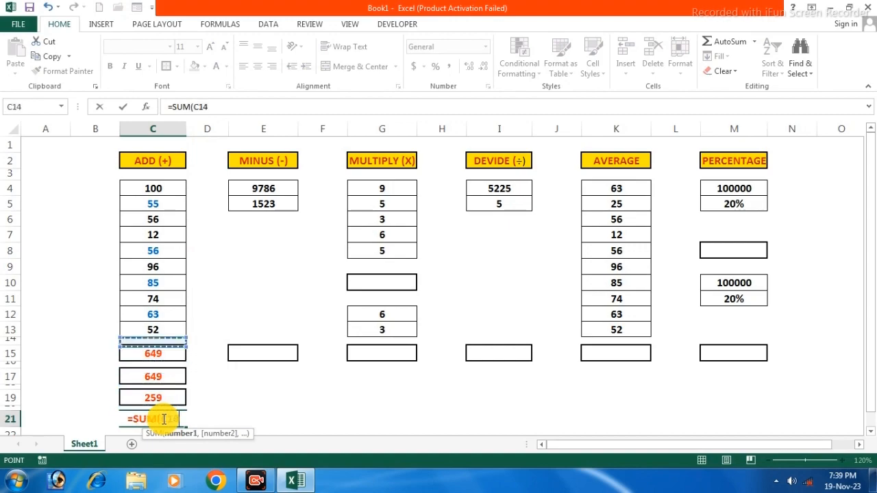
pyautogui.press('Up')
pyautogui.press('Up')
pyautogui.press('Up')
pyautogui.press('Up')
pyautogui.press('Up')
pyautogui.press('Up')
pyautogui.press('Up')
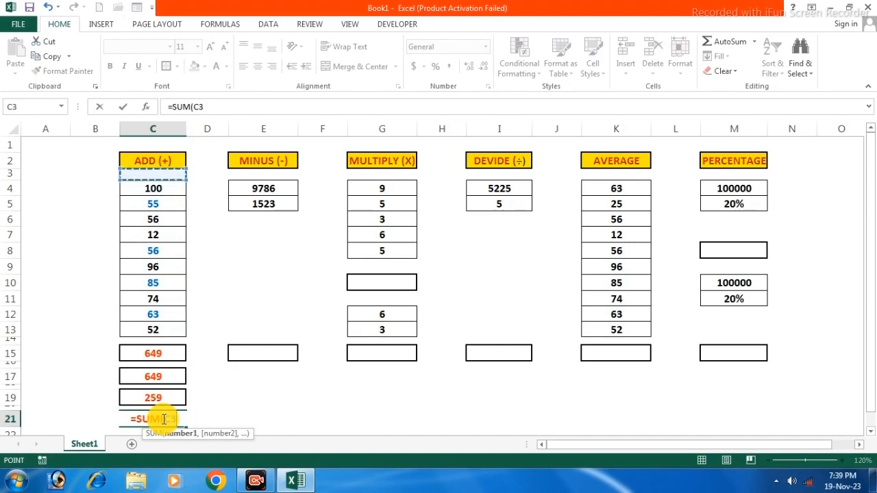
pyautogui.hotkey('shift', 'Down')
pyautogui.hotkey('shift', 'Down')
pyautogui.hotkey('shift', 'Down')
pyautogui.hotkey('shift', 'Down')
pyautogui.hotkey('shift', 'Down')
pyautogui.hotkey('shift', 'Down')
pyautogui.hotkey('shift', 'Down')
pyautogui.hotkey('shift', 'Down')
pyautogui.hotkey('shift', 'Down')
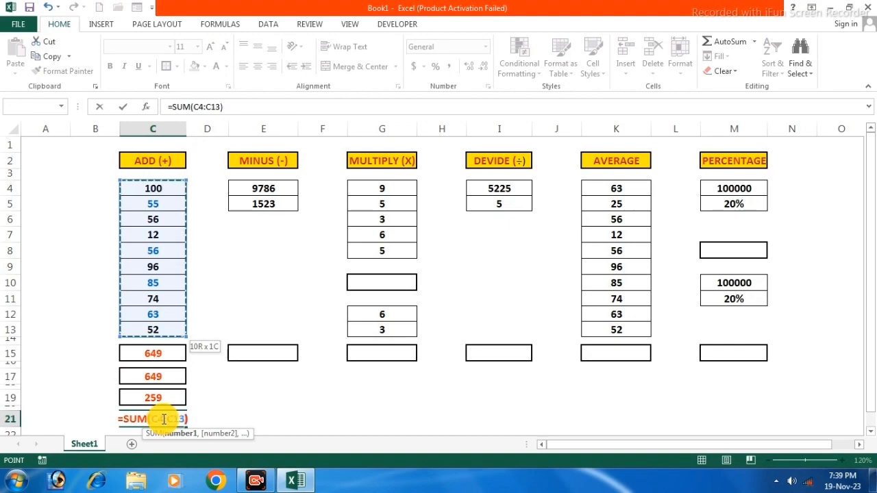
pyautogui.write(')')
pyautogui.press('Return')
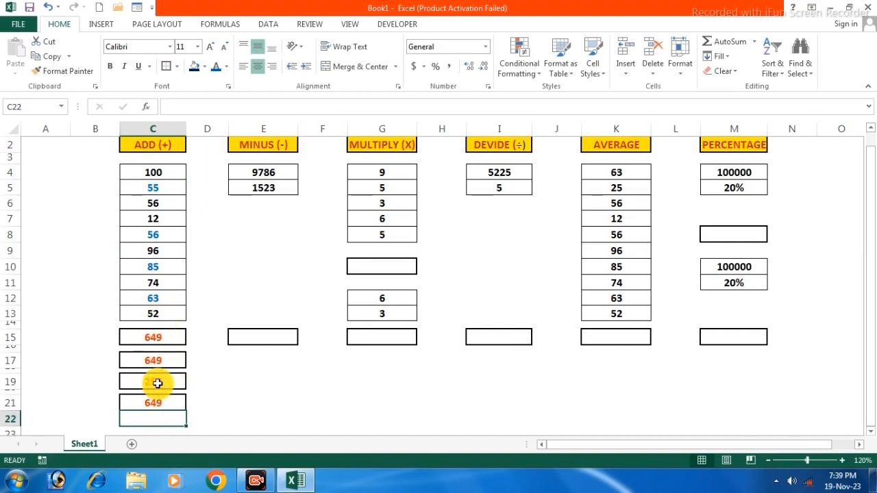
# Check the formula in C15 and replace the selected-cells formula in C19 with +SUM(C4:C13)
pyautogui.click(151, 340)
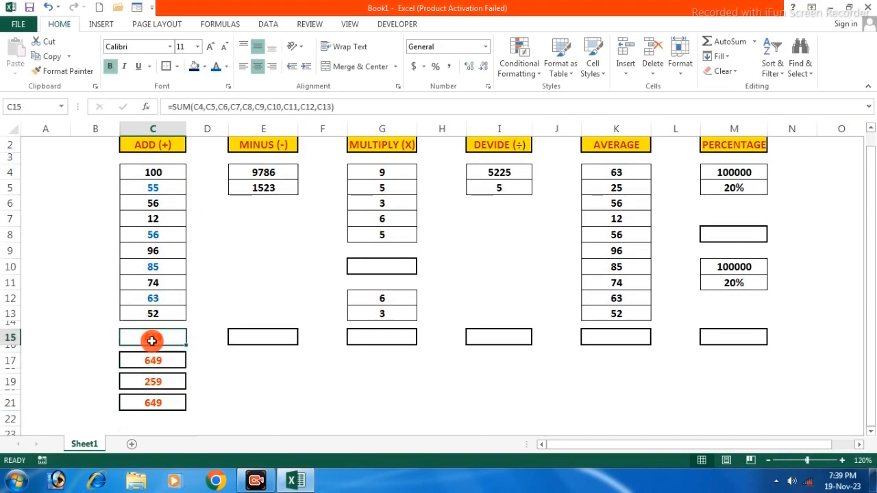
pyautogui.click(158, 382)
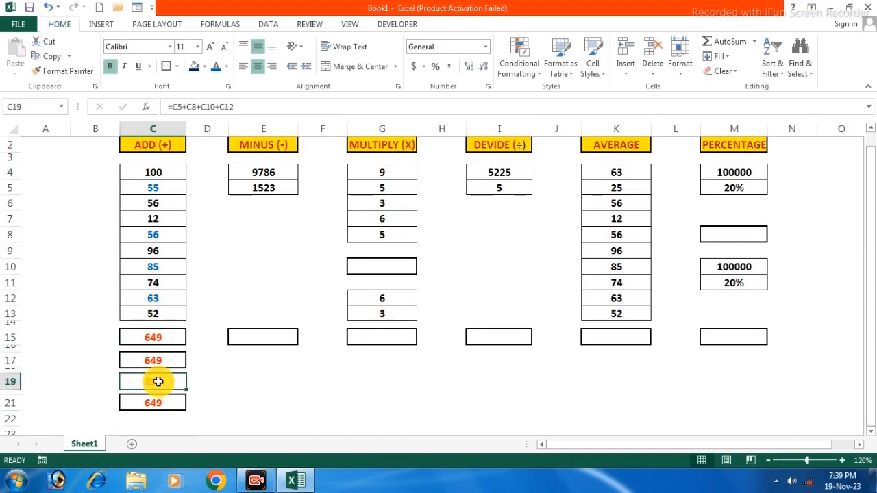
pyautogui.write('+')
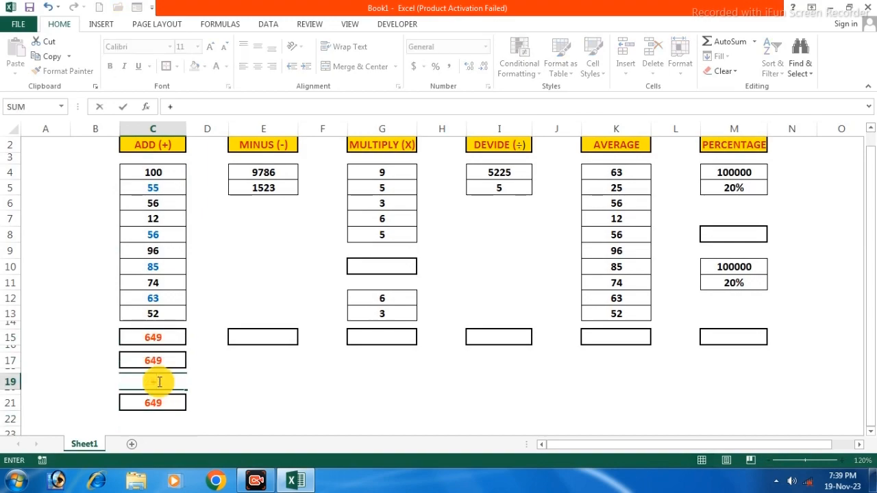
pyautogui.write('SUM')
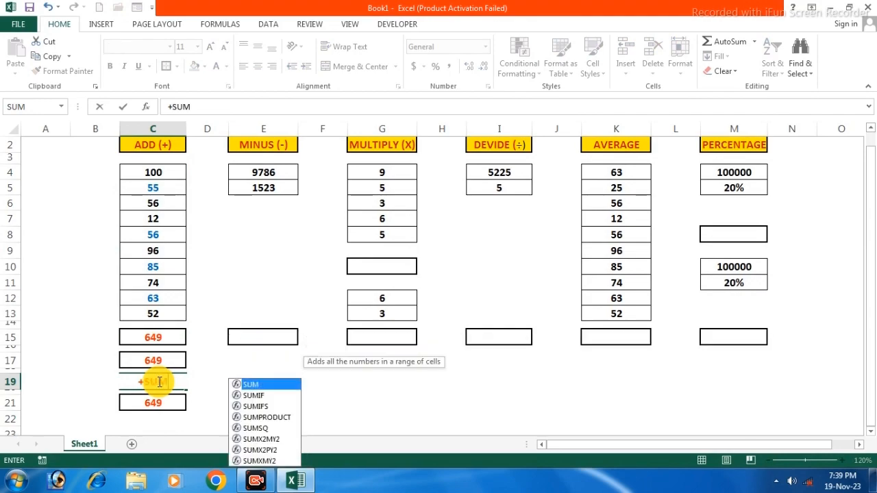
pyautogui.write('(')
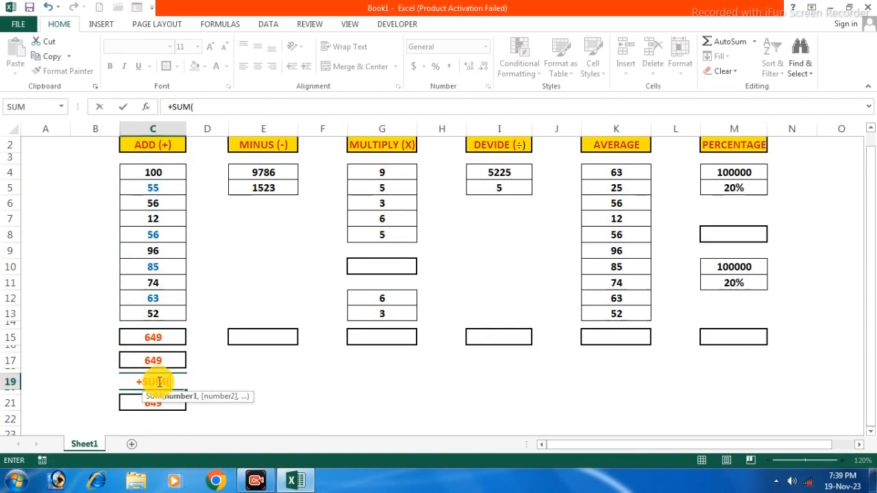
pyautogui.moveTo(153, 176); pyautogui.dragTo(156, 307)
pyautogui.write(')')
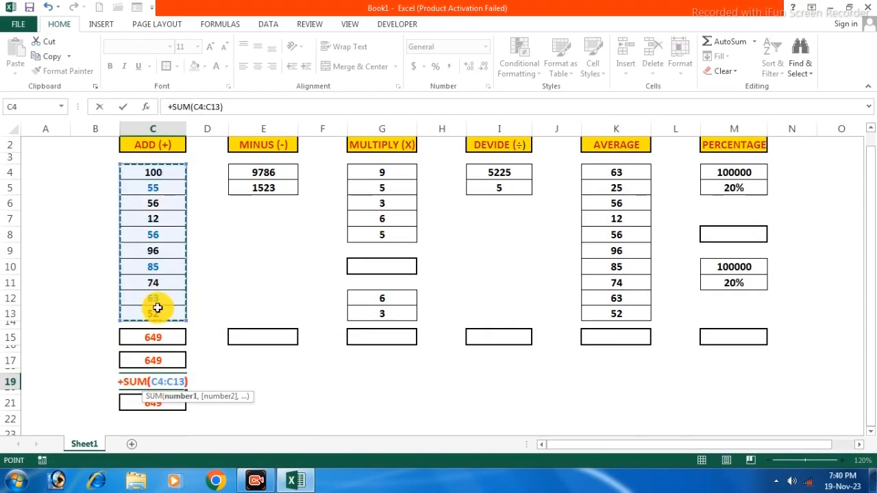
pyautogui.press('Return')
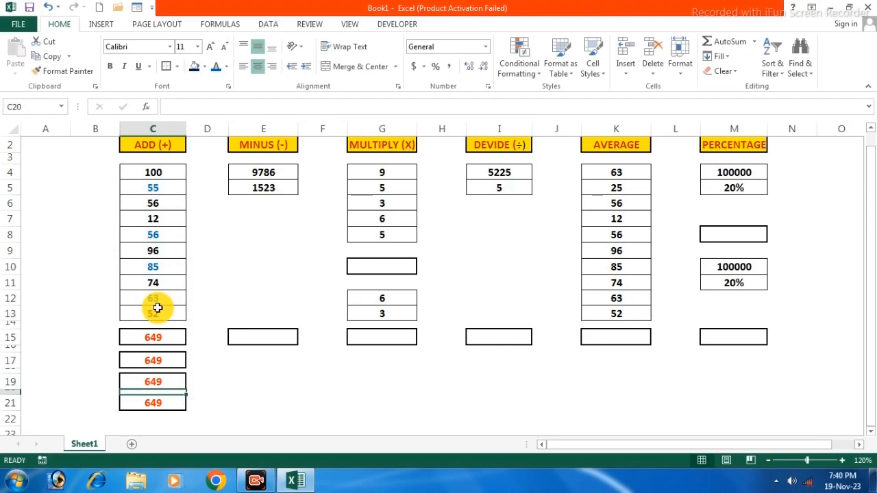
# Review and compare the addition formulas in result cells C15, C17, C19 and C21, including the cell references used in C15
pyautogui.click(152, 337)
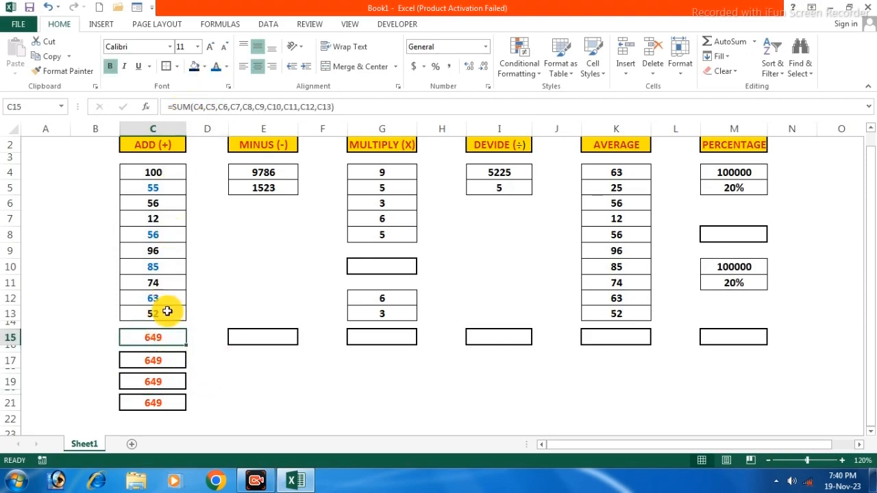
pyautogui.click(155, 359)
pyautogui.click(155, 385)
pyautogui.click(159, 406)
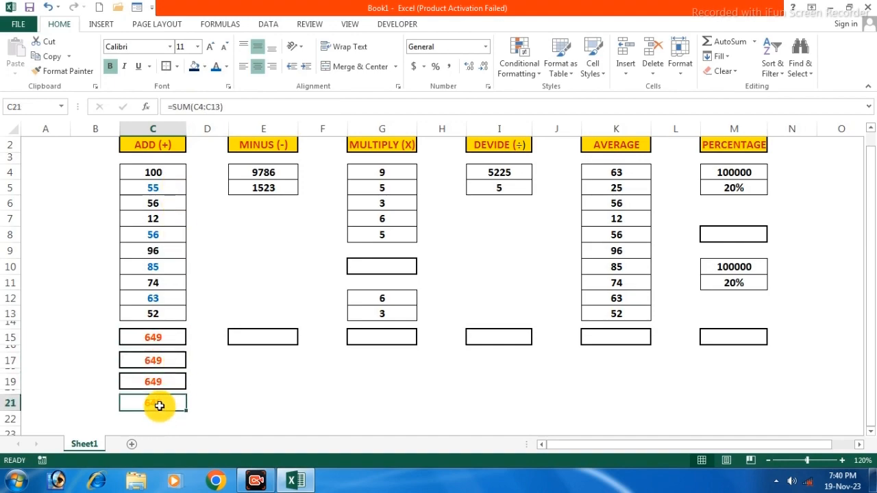
pyautogui.click(160, 337)
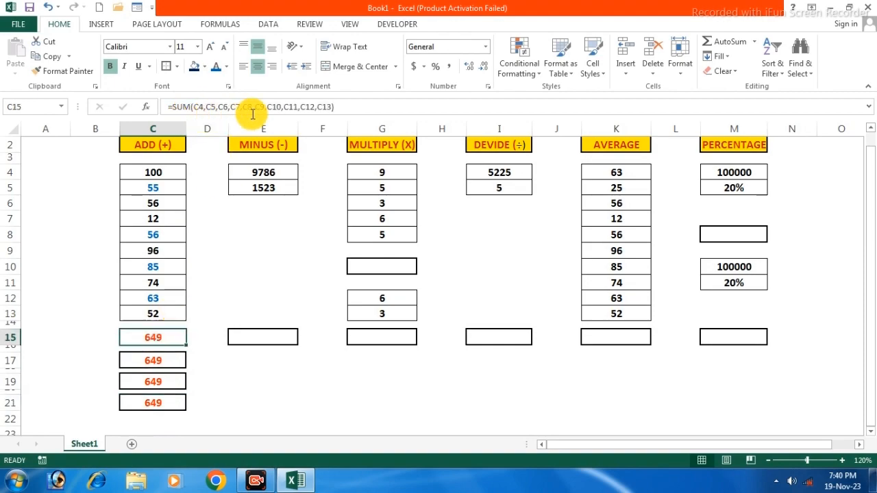
pyautogui.click(189, 107)
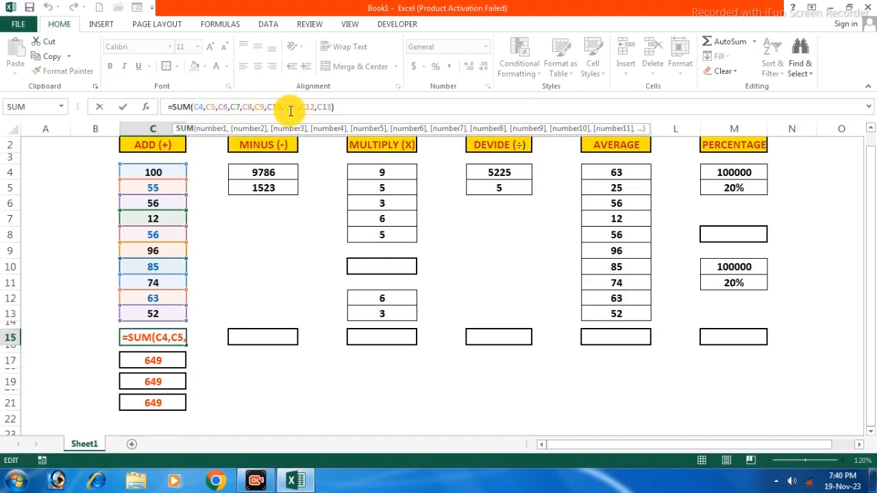
pyautogui.click(167, 400)
pyautogui.click(169, 381)
pyautogui.click(169, 382)
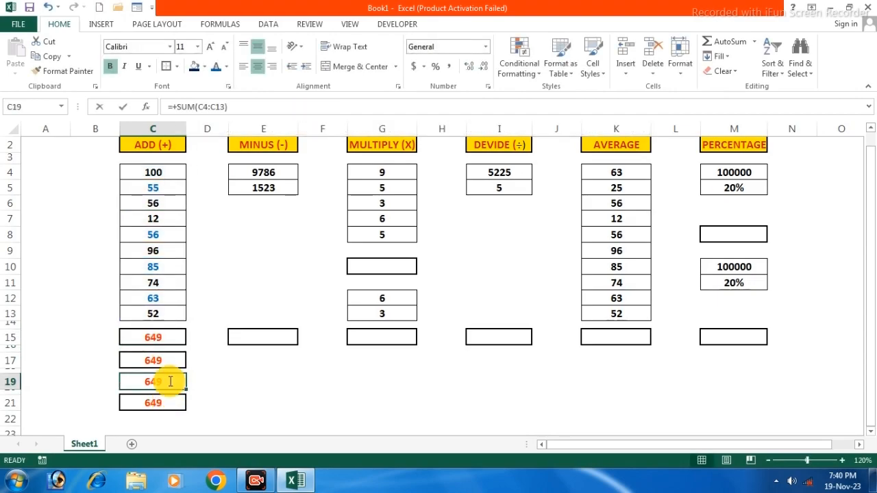
# Replace the formula in C19 with =C5+C8+C10+C12 to add only the blue values of the ADD column
pyautogui.write('=')
pyautogui.click(167, 190)
pyautogui.write('+')
pyautogui.click(158, 231)
pyautogui.write('+')
pyautogui.click(155, 263)
pyautogui.write('+')
pyautogui.click(157, 298)
pyautogui.press('Return')
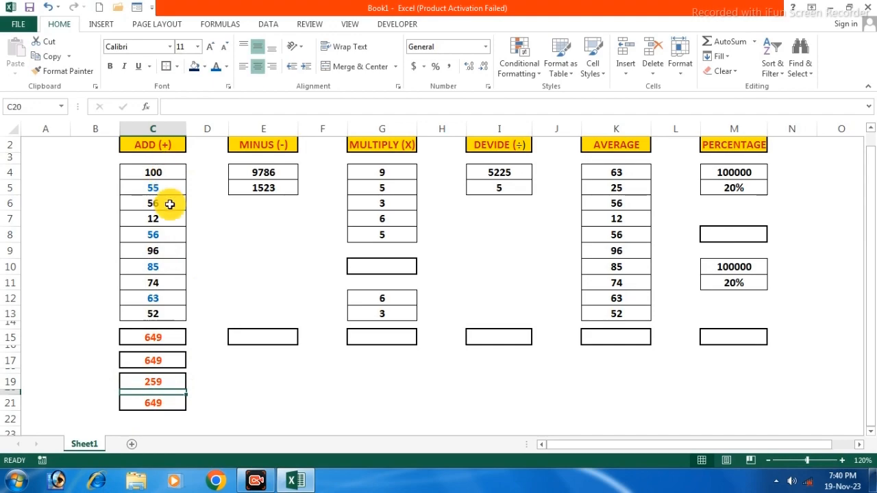
# Enter the subtraction formula =E4-E5 in result cell E15 of the MINUS column
pyautogui.scroll(-1, 276, 190)
pyautogui.scroll(1, 277, 189)
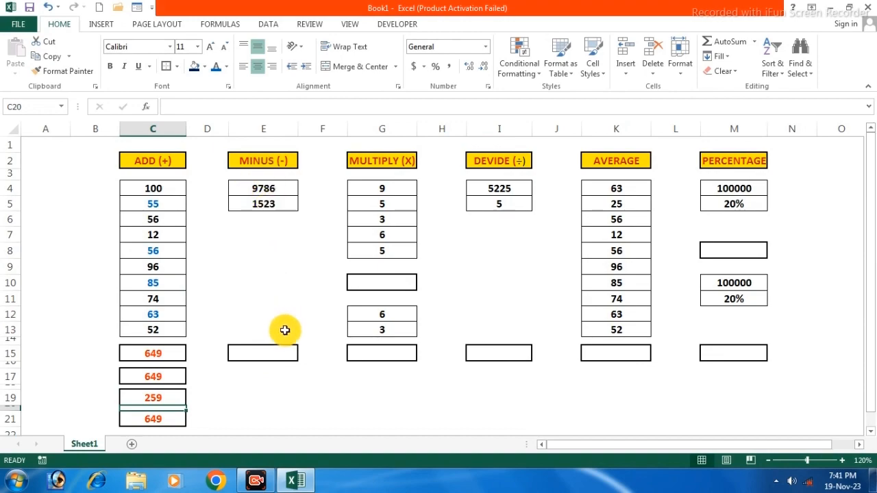
pyautogui.click(274, 356)
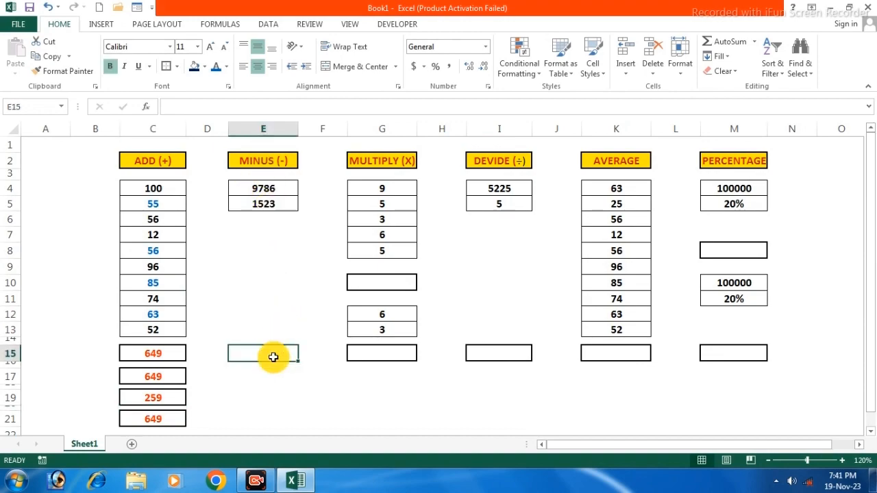
pyautogui.write('=')
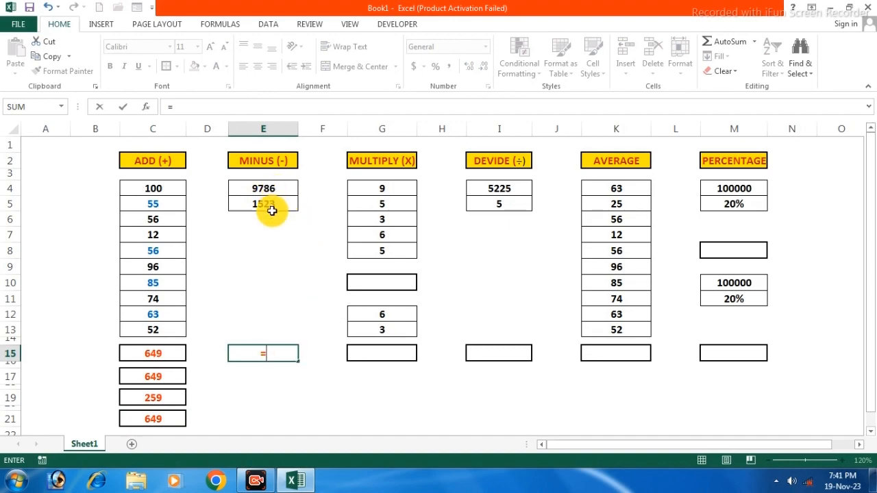
pyautogui.click(274, 190)
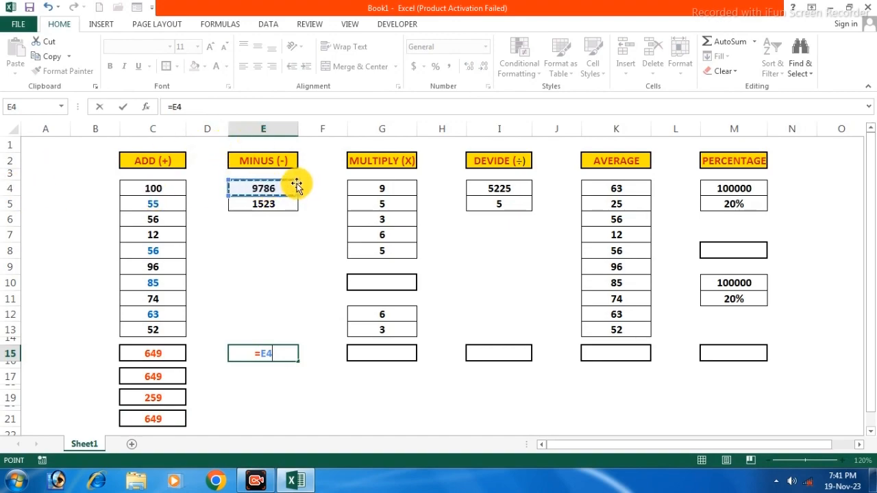
pyautogui.write('-')
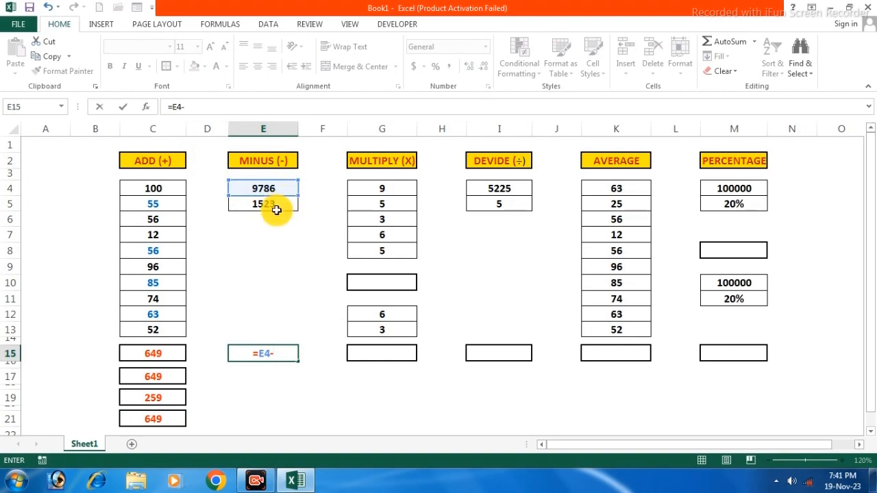
pyautogui.click(261, 206)
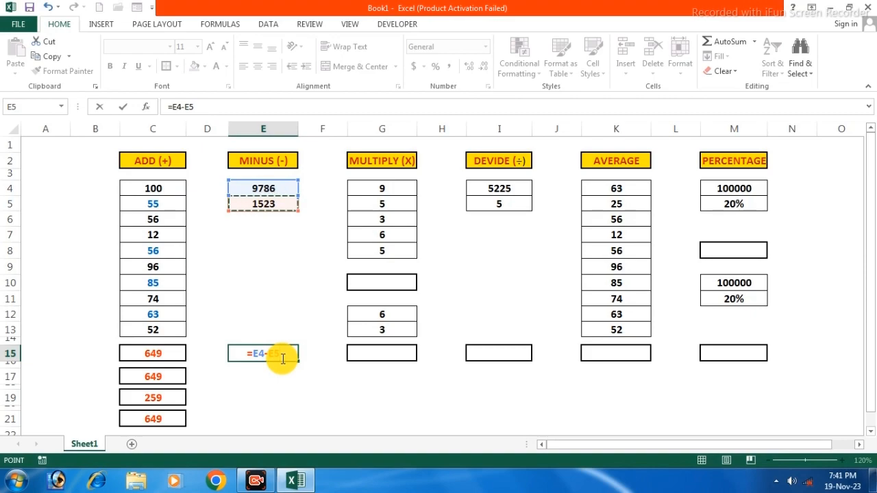
pyautogui.press('Return')
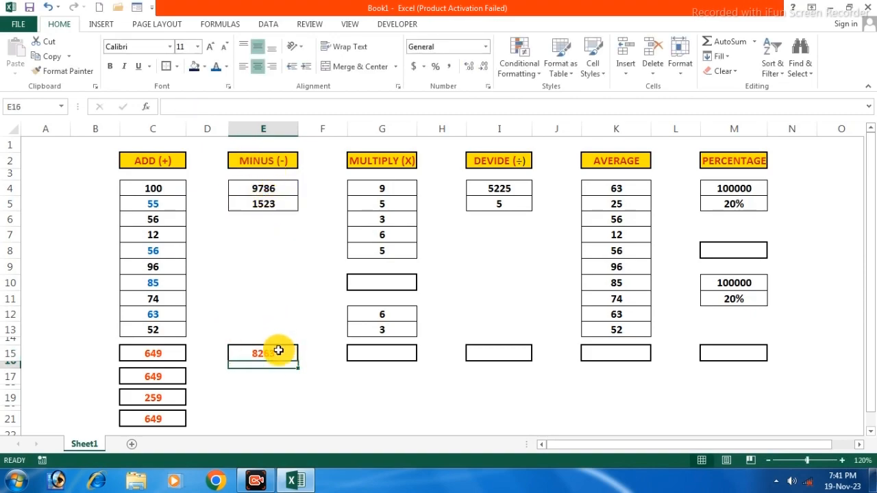
pyautogui.click(315, 397)
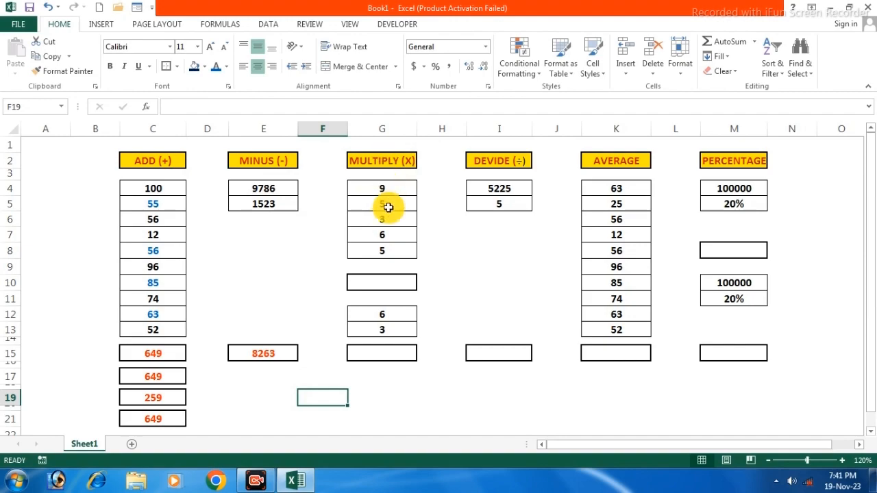
# Multiply the first five values of the MULTIPLY column with =PRODUCT(G4:G8) in cell G10
pyautogui.click(165, 353)
pyautogui.click(381, 281)
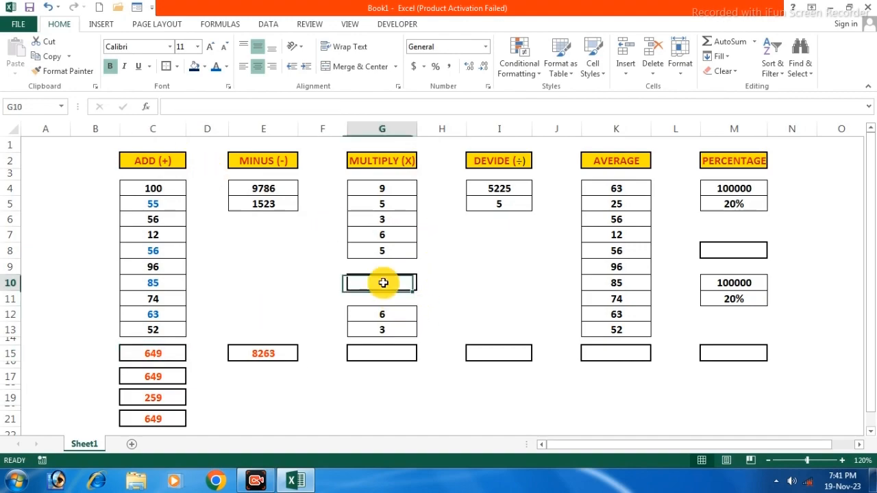
pyautogui.write('=')
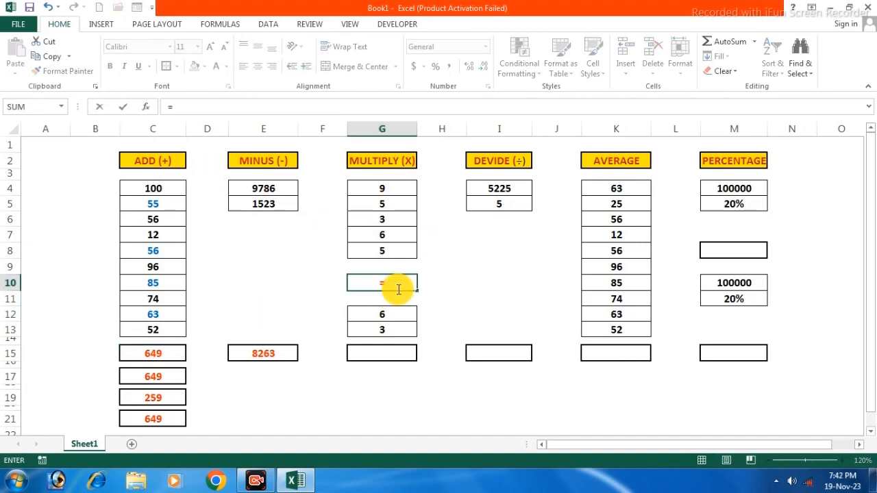
pyautogui.write('pR')
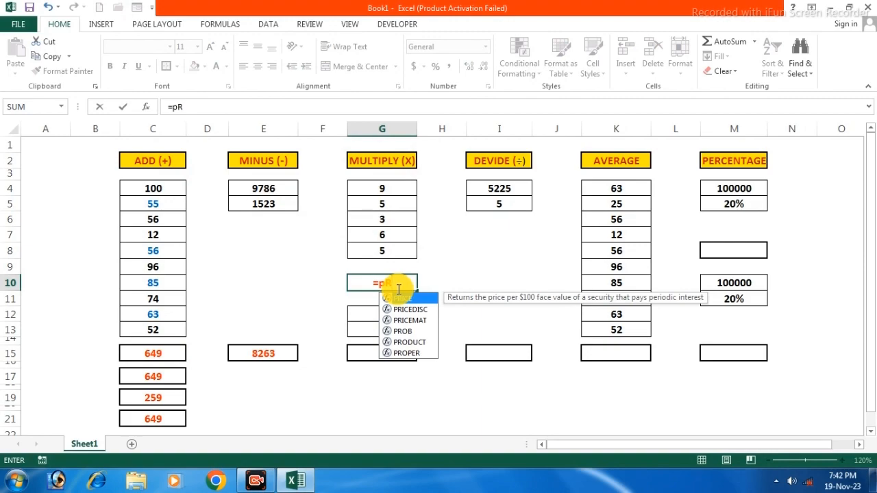
pyautogui.write('ODUCT')
pyautogui.press('Tab')
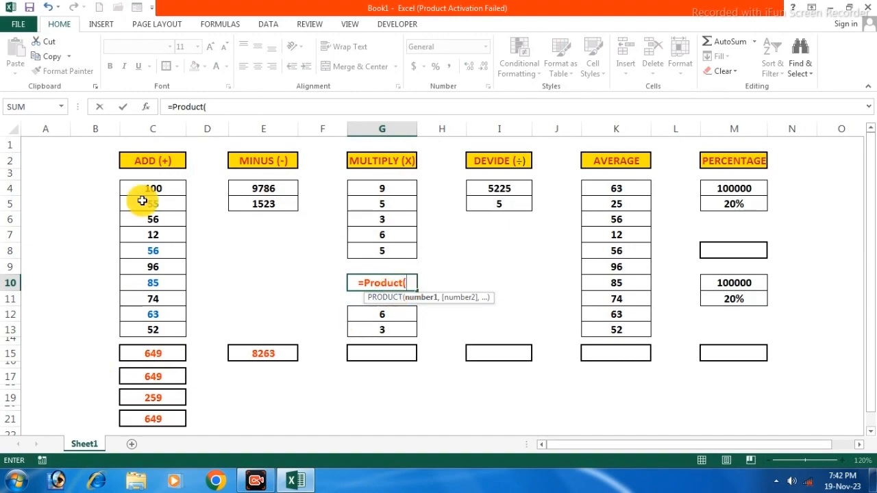
pyautogui.moveTo(401, 191); pyautogui.dragTo(395, 253)
pyautogui.write(')')
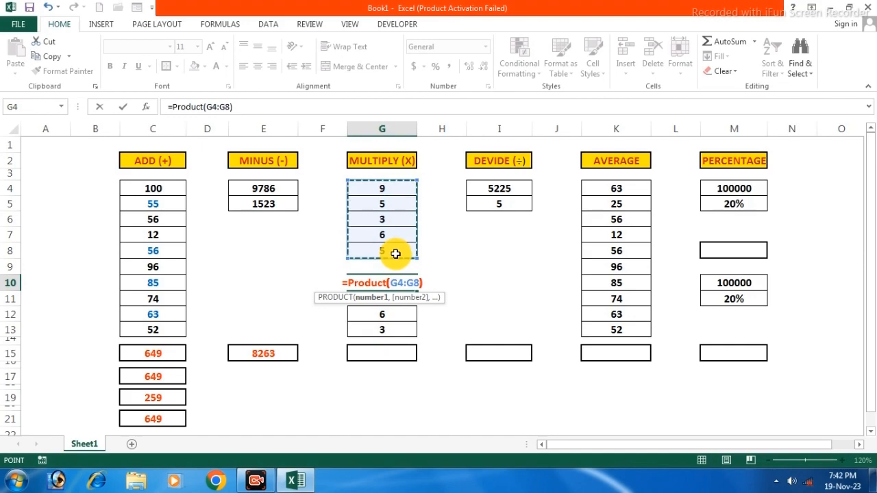
pyautogui.press('Return')
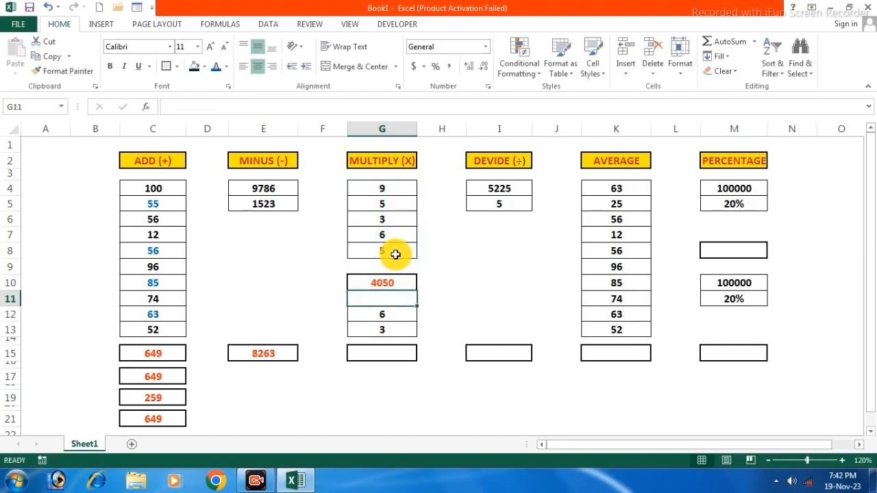
pyautogui.click(419, 281)
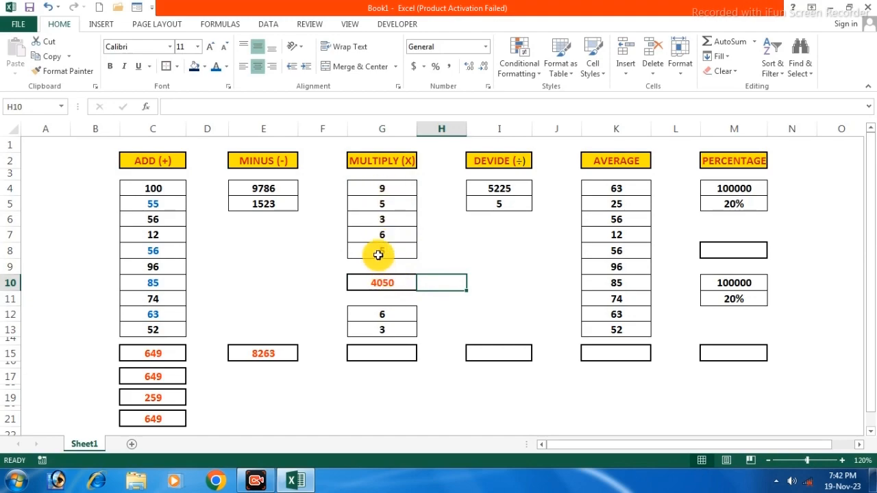
# Enter the multiplication formula =G12*G13 in result cell G15
pyautogui.click(385, 353)
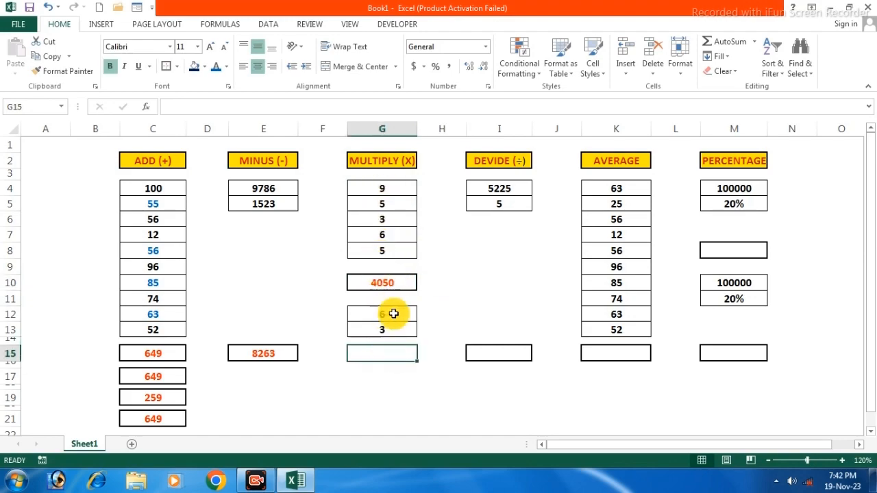
pyautogui.write('=')
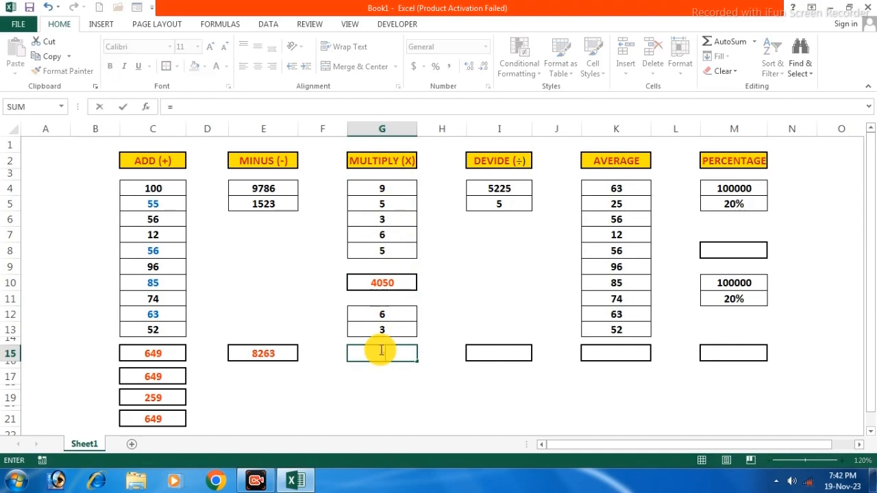
pyautogui.click(404, 314)
pyautogui.write('*')
pyautogui.click(386, 332)
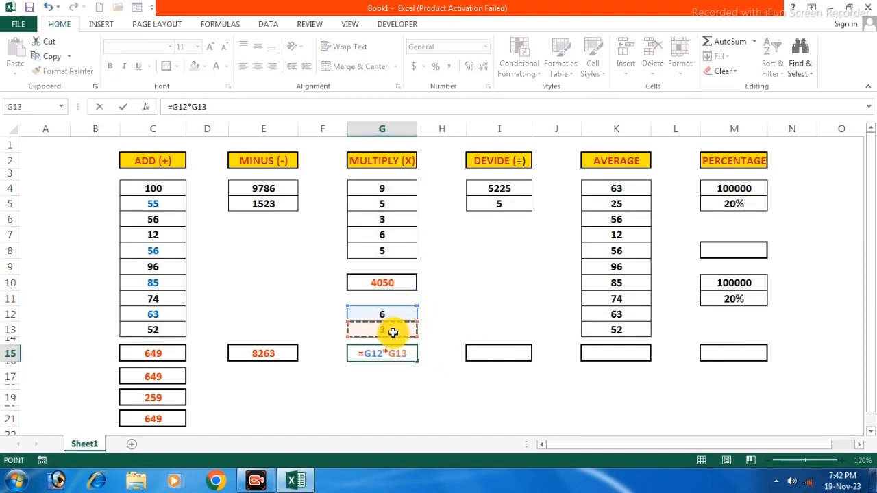
pyautogui.press('Return')
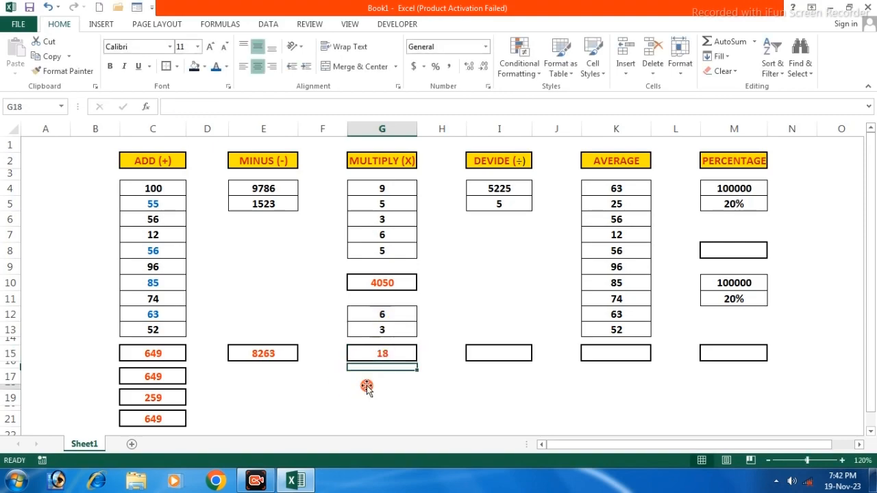
pyautogui.click(366, 387)
# Multiply the same five MULTIPLY values cell by cell with =G4*G5*G6*G7*G8 in cell G19
pyautogui.click(376, 400)
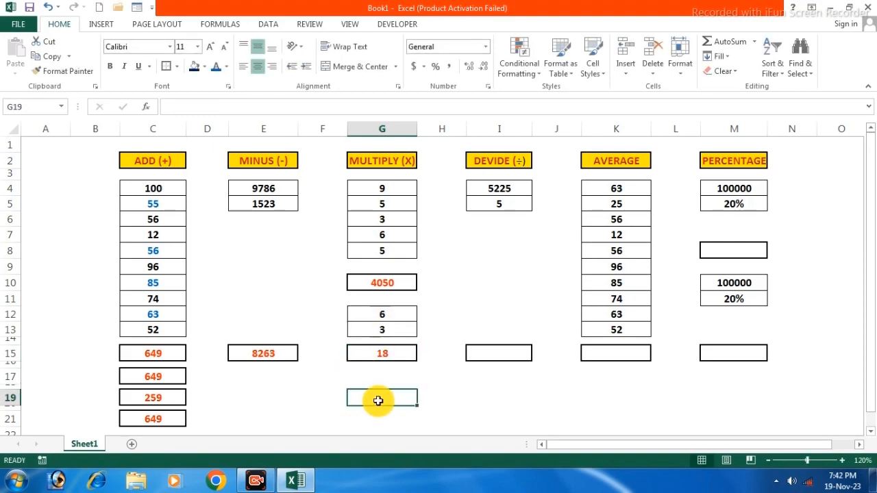
pyautogui.write('=')
pyautogui.click(379, 188)
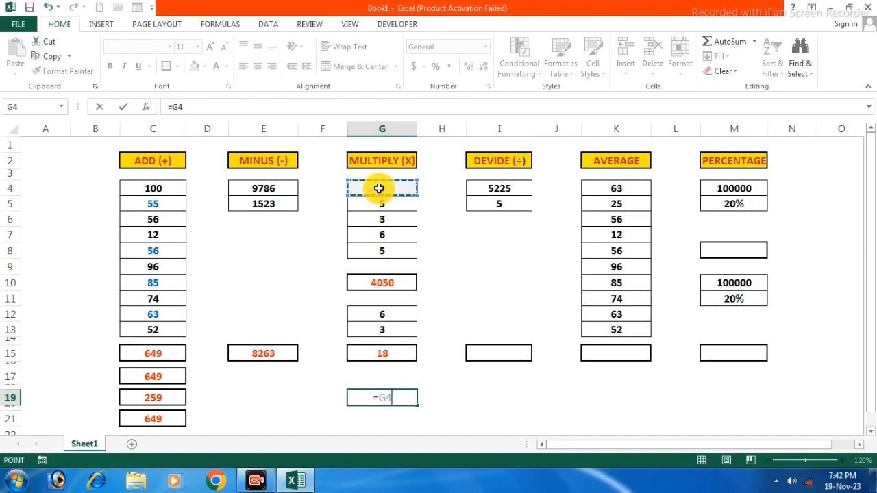
pyautogui.click(384, 202)
pyautogui.write('*')
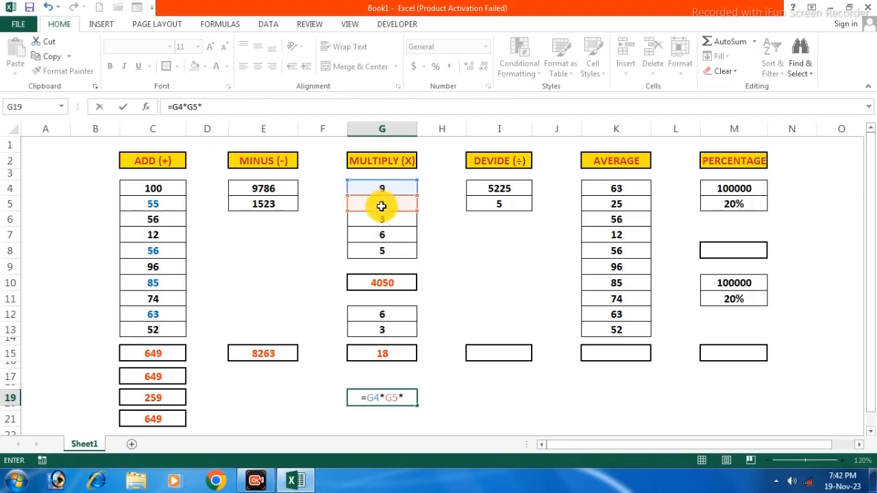
pyautogui.click(388, 218)
pyautogui.write('*')
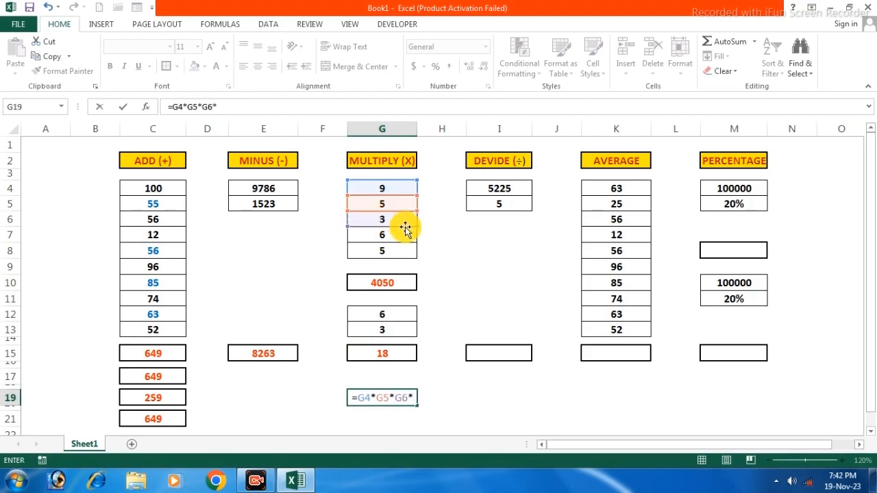
pyautogui.click(395, 233)
pyautogui.write('*')
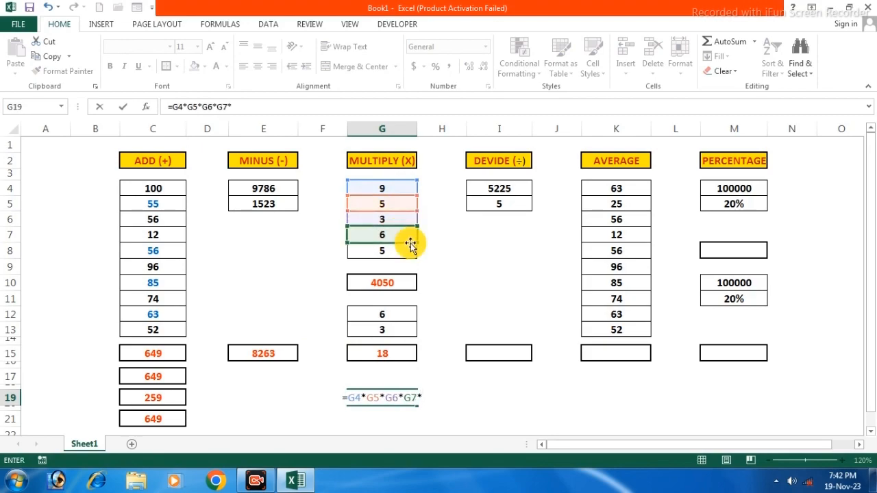
pyautogui.click(394, 250)
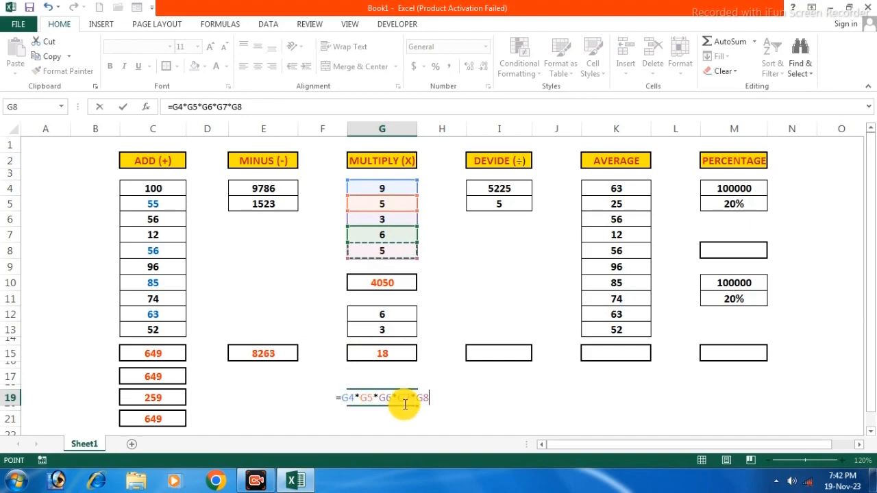
pyautogui.press('Return')
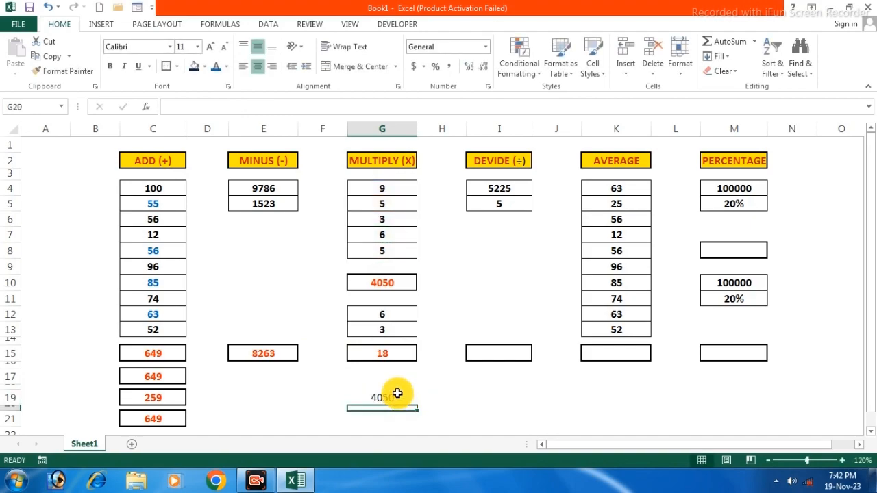
# Format the result in G19 as bold with an orange-red font color
pyautogui.click(397, 394)
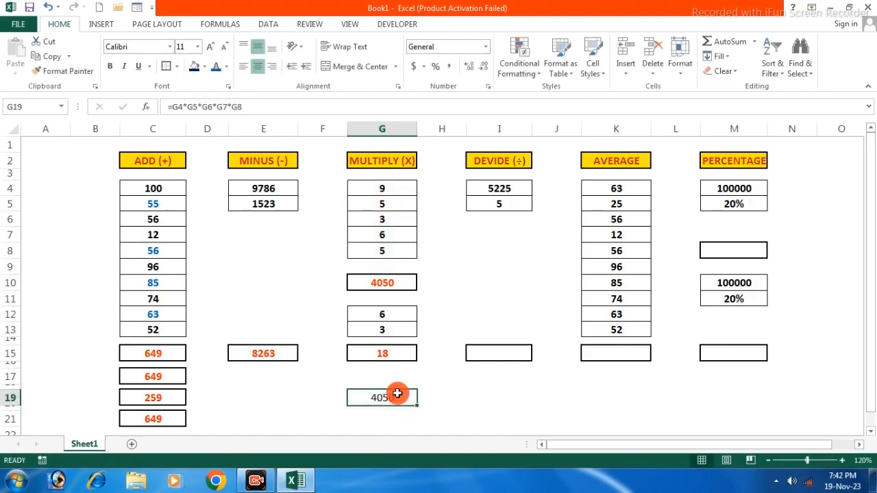
pyautogui.click(113, 67)
pyautogui.click(228, 68)
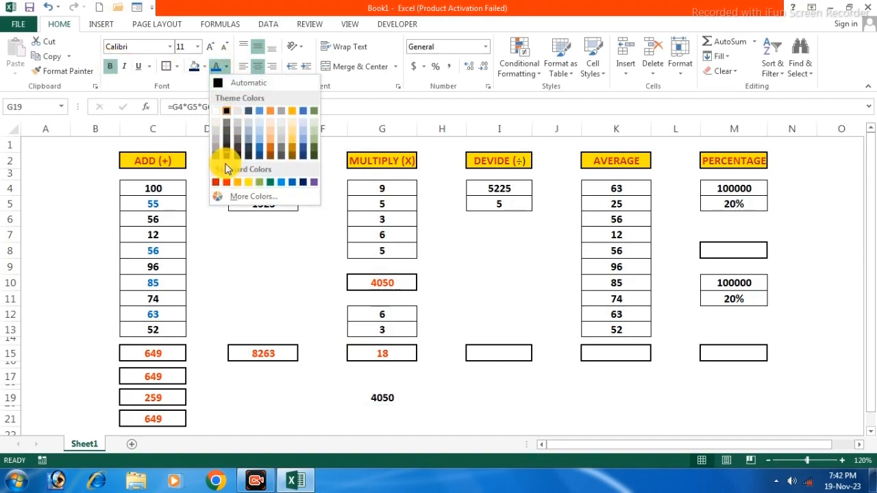
pyautogui.click(222, 179)
pyautogui.click(425, 393)
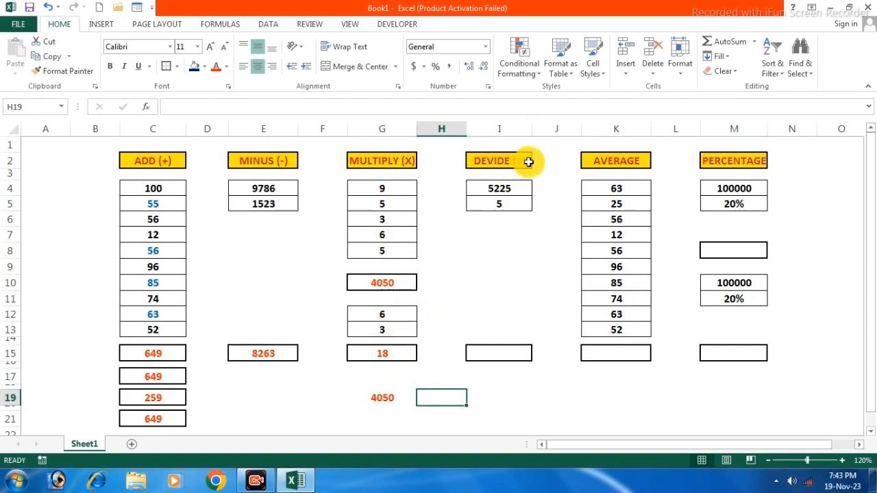
# Copy the formatting of the AVERAGE header in K2 onto the DEVIDE header in I2
pyautogui.click(610, 159)
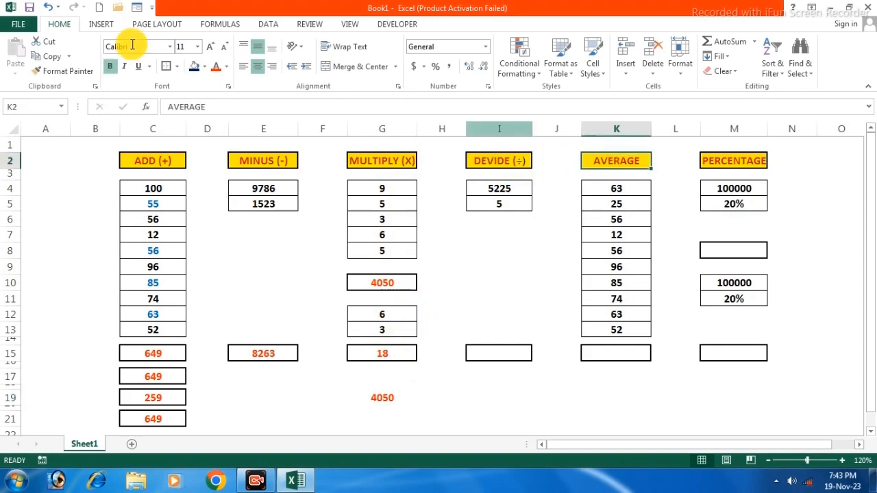
pyautogui.click(63, 70)
pyautogui.click(500, 159)
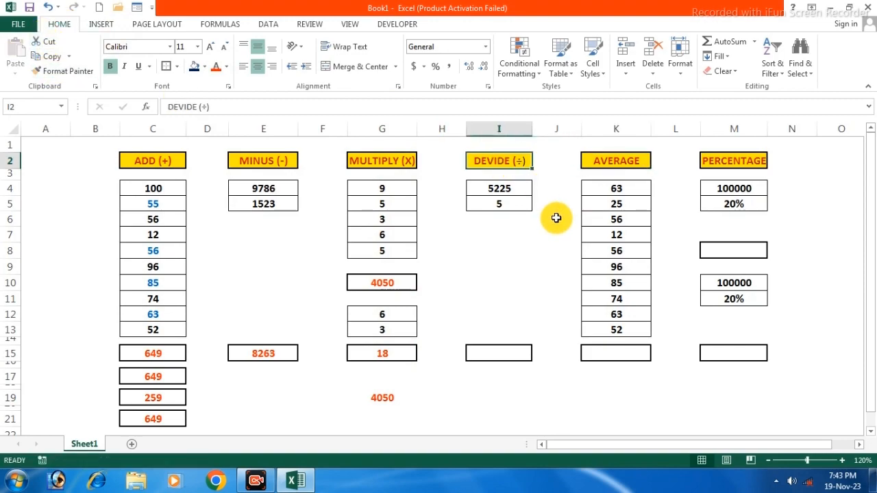
# Enter the division formula =I4/I5 in result cell I15 of the DEVIDE column
pyautogui.click(508, 353)
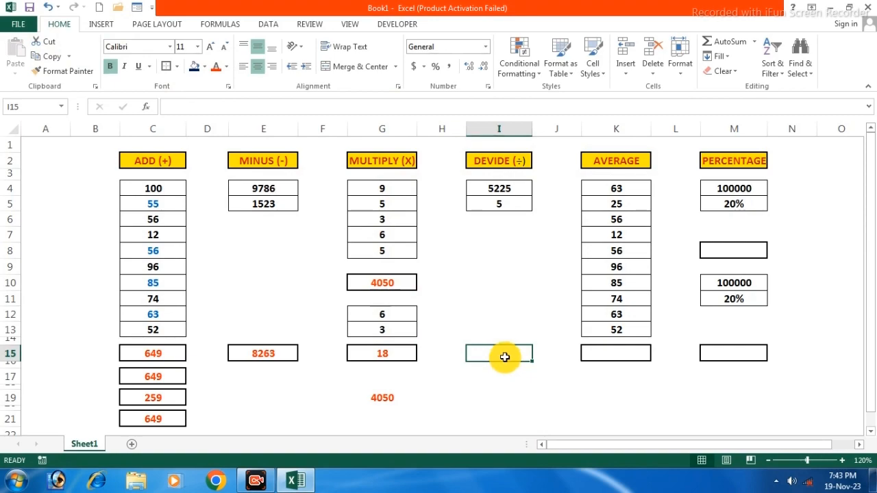
pyautogui.write('=')
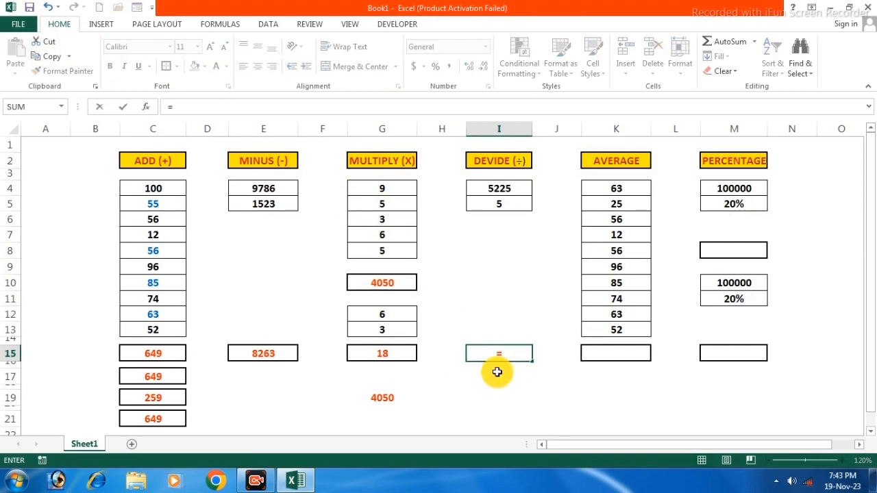
pyautogui.click(512, 189)
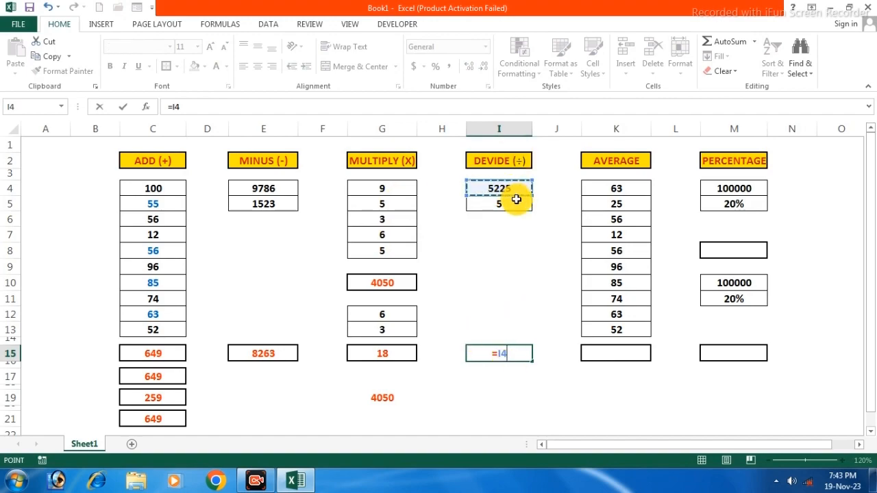
pyautogui.write('/')
pyautogui.click(513, 205)
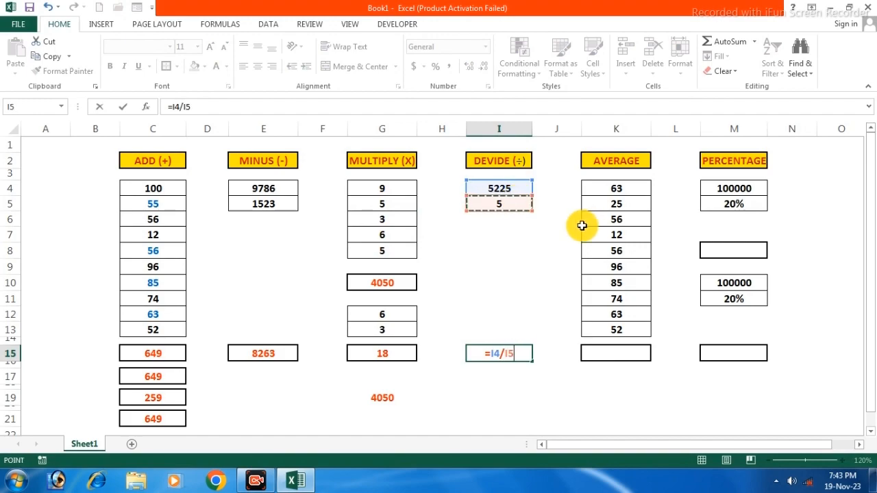
pyautogui.press('Return')
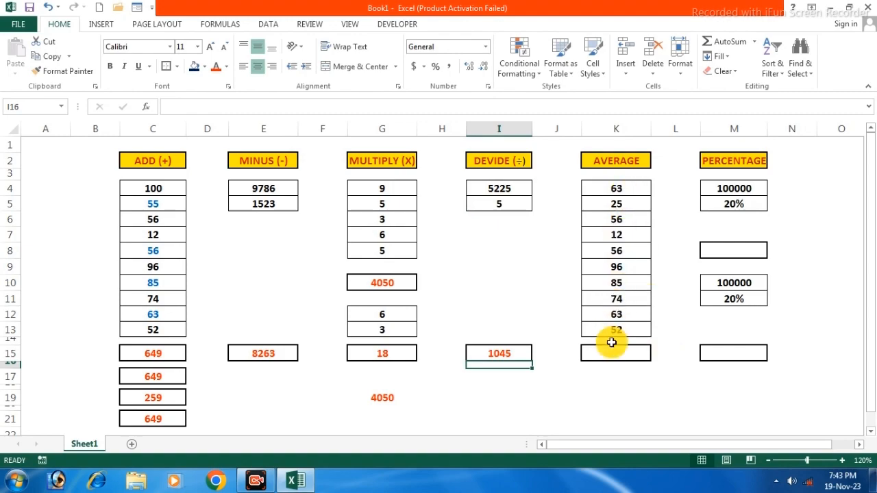
# Review the SUM formulas in C15 and C17 and the PRODUCT formula in G10
pyautogui.click(155, 355)
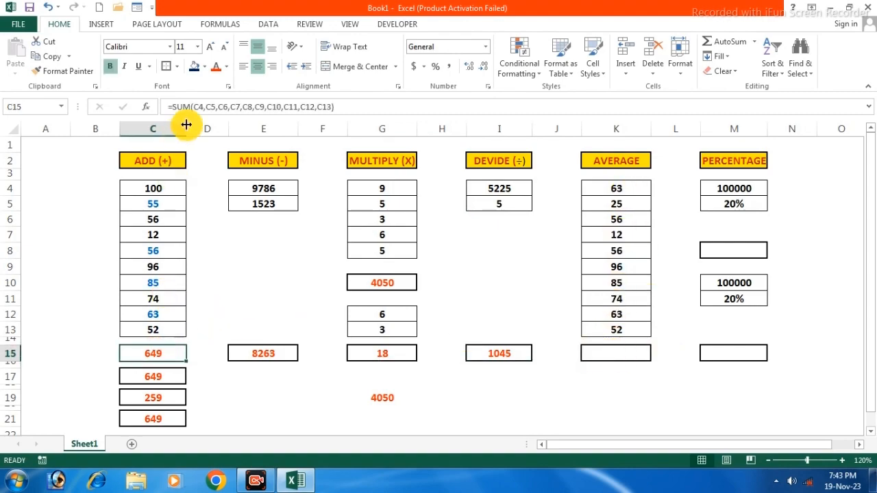
pyautogui.click(154, 397)
pyautogui.click(157, 386)
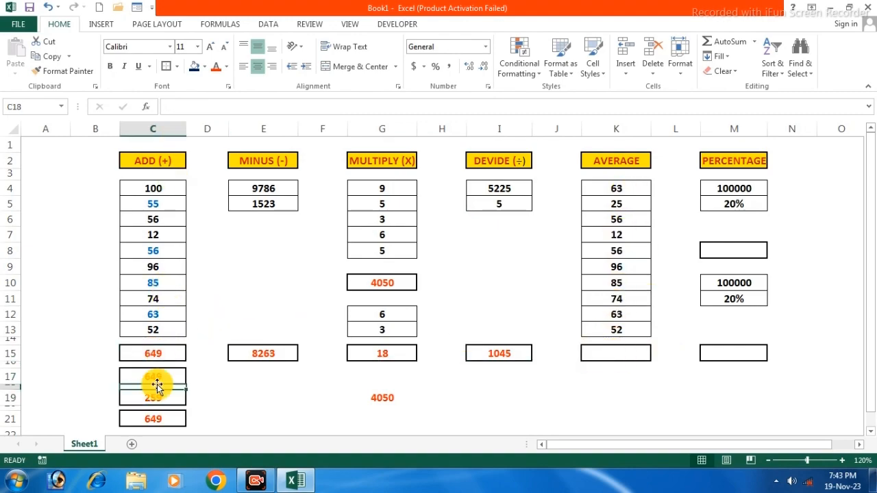
pyautogui.click(156, 378)
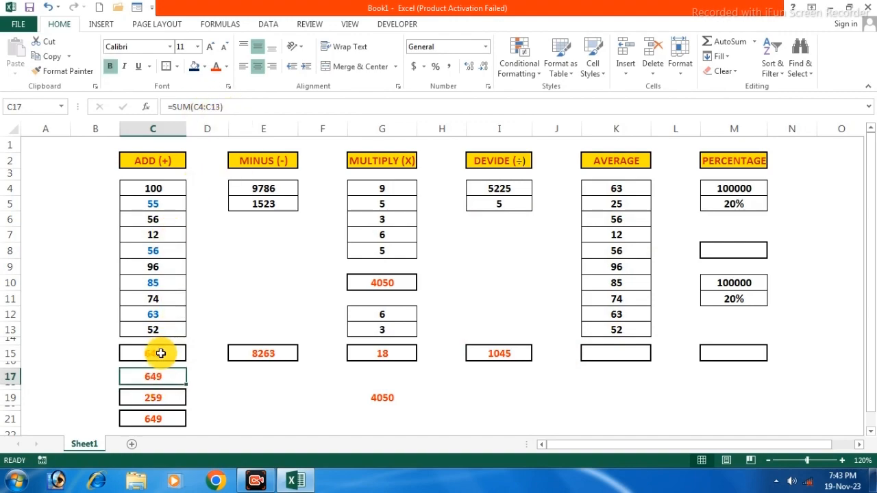
pyautogui.click(379, 283)
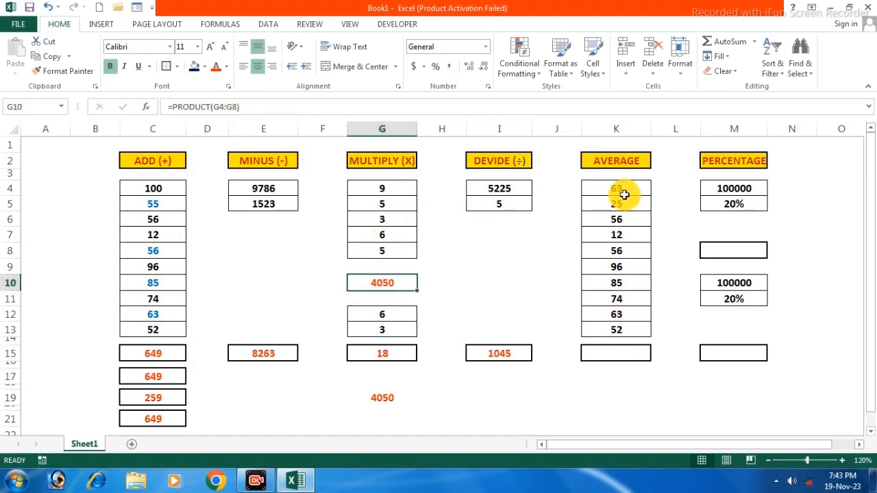
# Calculate the average of the AVERAGE column's values with =AVERAGE(K4:K13) in cell K15
pyautogui.click(616, 347)
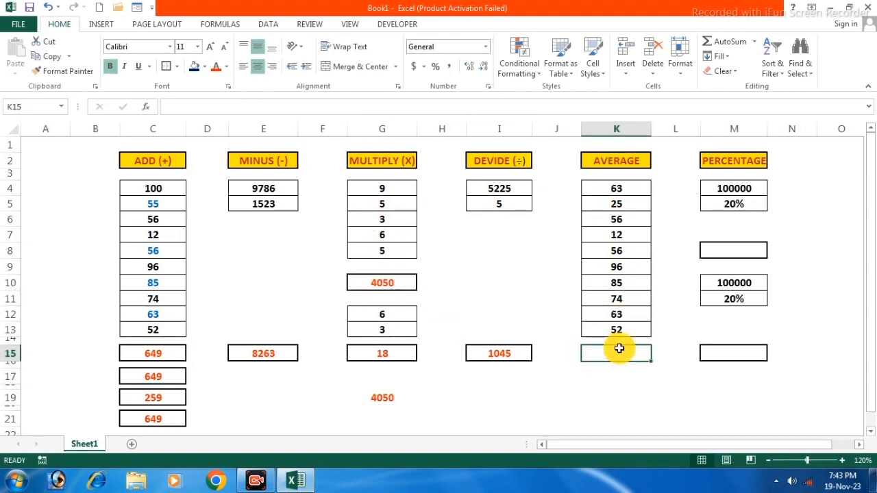
pyautogui.write('=')
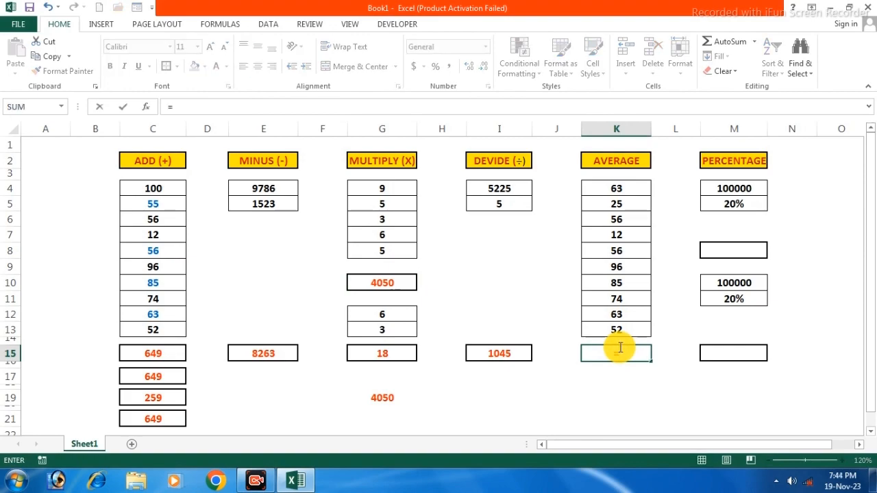
pyautogui.write('aver')
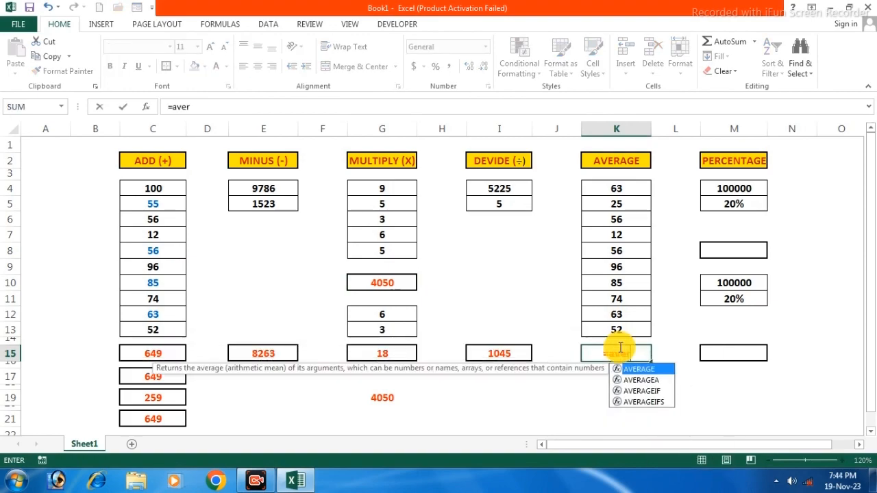
pyautogui.write('age')
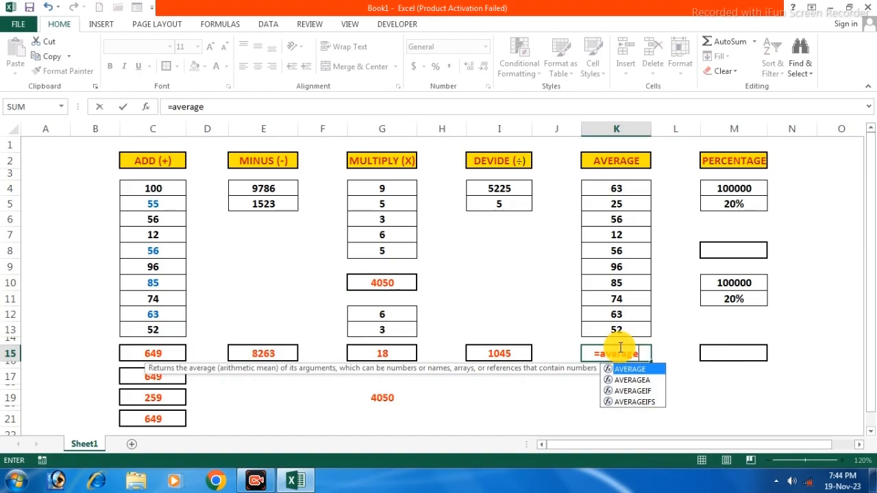
pyautogui.write('(')
pyautogui.moveTo(618, 189); pyautogui.dragTo(614, 323)
pyautogui.write(')')
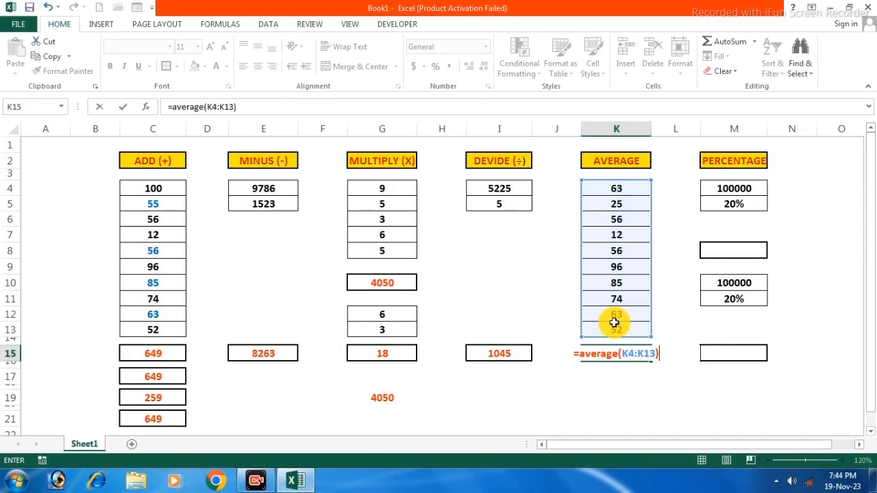
pyautogui.press('Return')
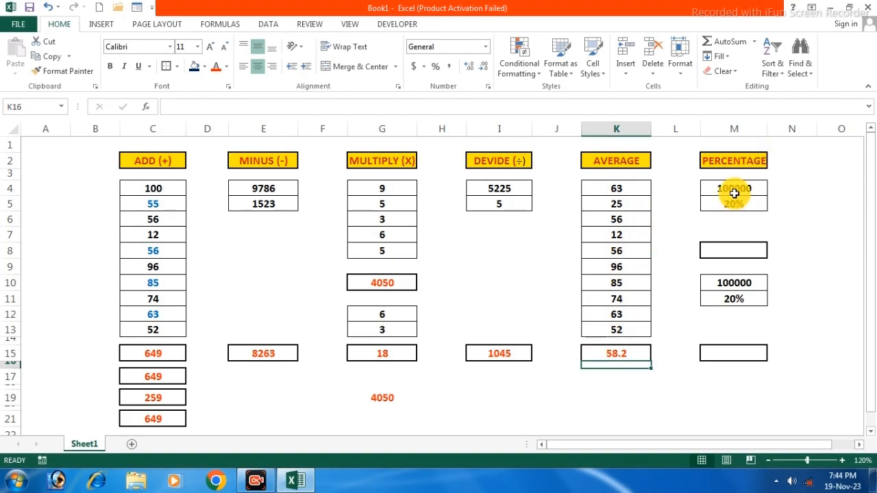
pyautogui.click(612, 352)
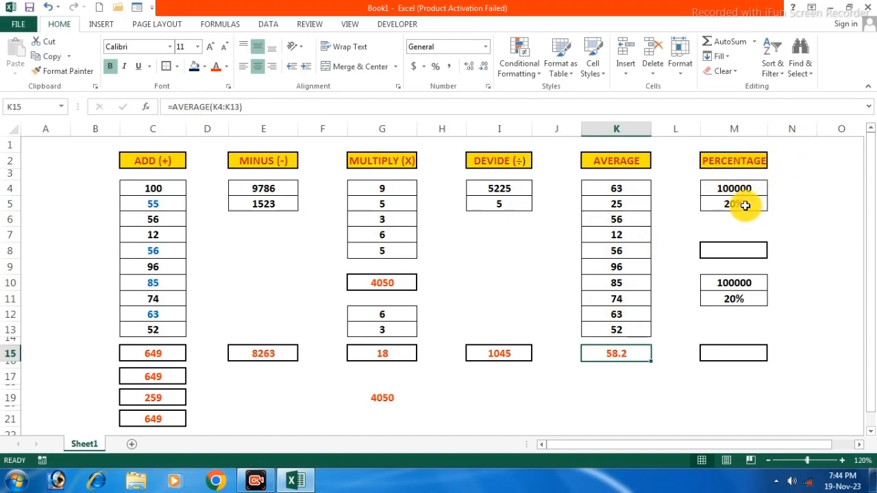
# Try to calculate the first percentage in cell M8 with =M4*M5/100
pyautogui.click(740, 252)
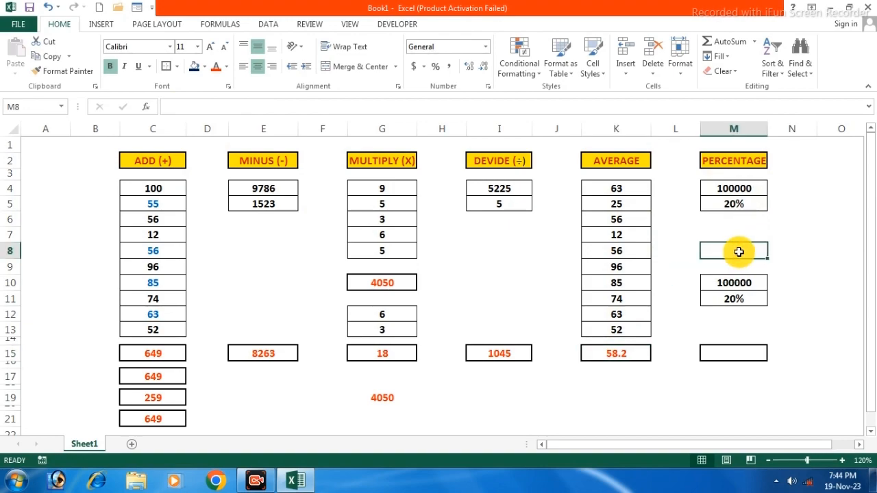
pyautogui.write('=')
pyautogui.click(749, 189)
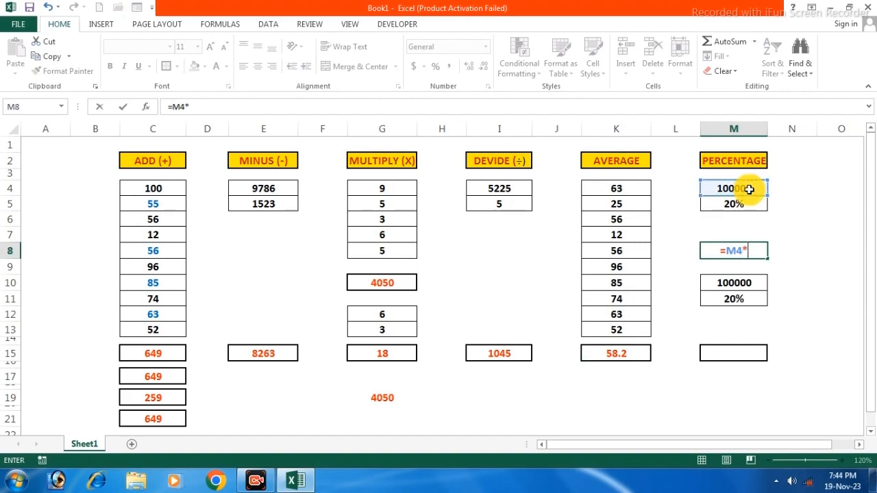
pyautogui.write('*')
pyautogui.click(734, 205)
pyautogui.write('/100')
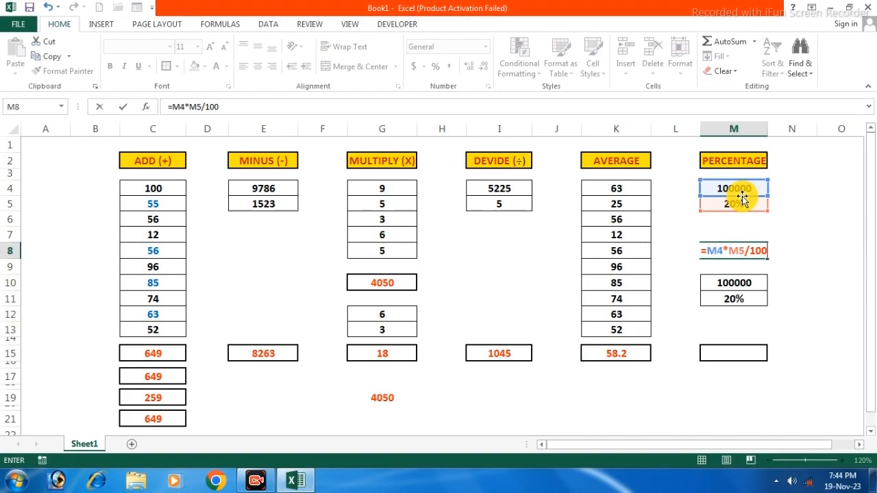
pyautogui.press('Return')
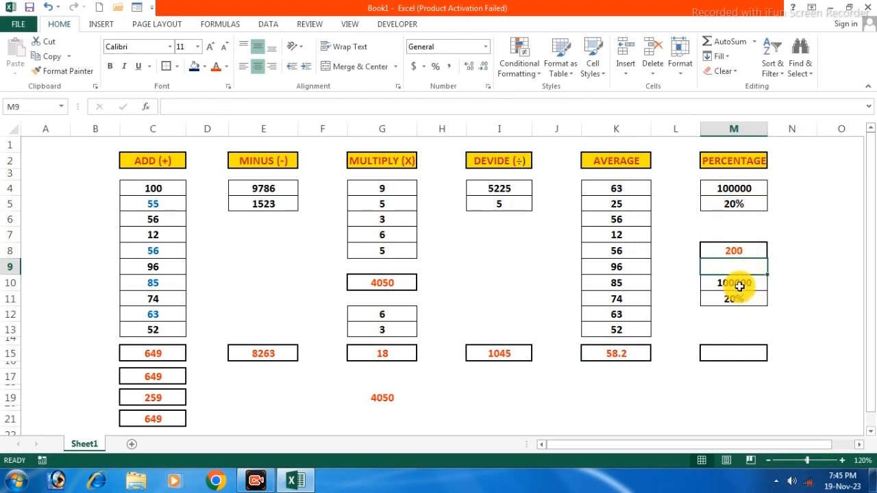
# Enter the percentage formula =M10*M11 in result cell M15
pyautogui.click(736, 351)
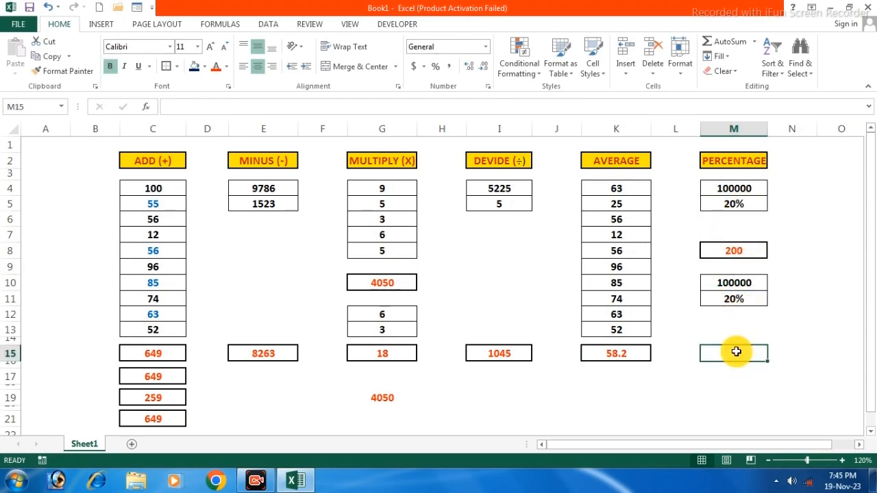
pyautogui.write('=')
pyautogui.click(735, 284)
pyautogui.write('*')
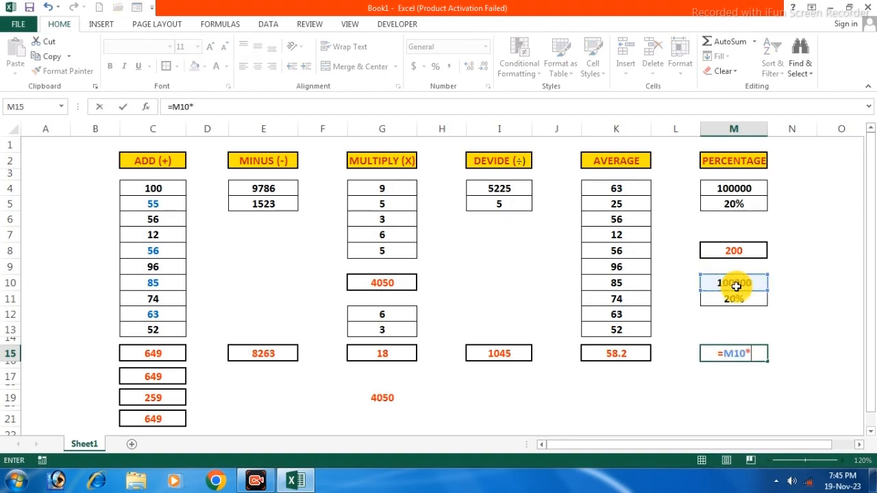
pyautogui.click(752, 297)
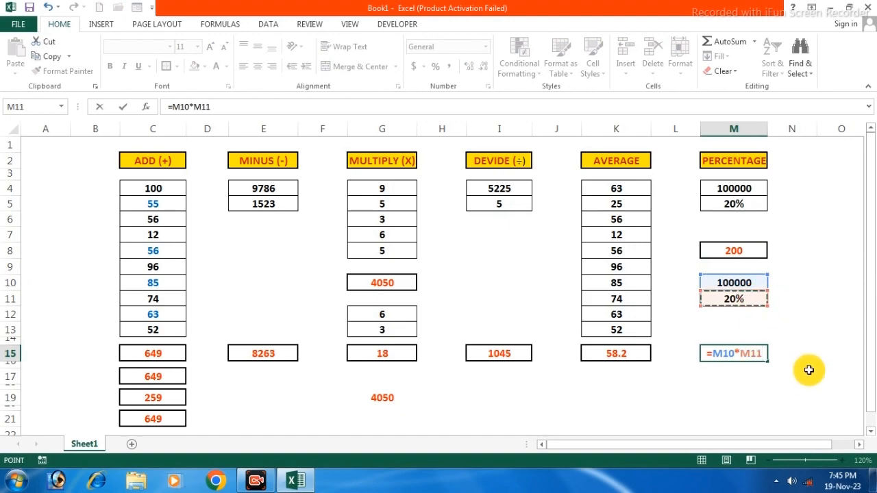
pyautogui.press('Return')
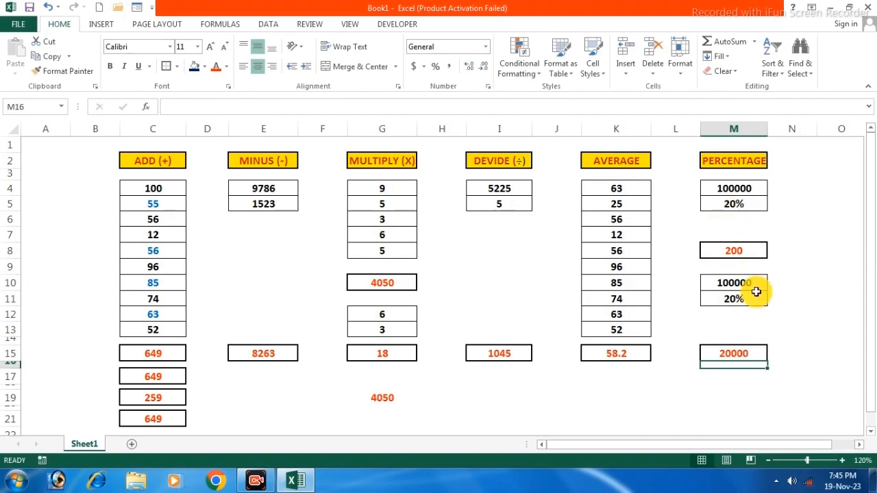
# Clear the percentage results in M8 and M15, and enter =M4*20/100 in M8
pyautogui.click(740, 253)
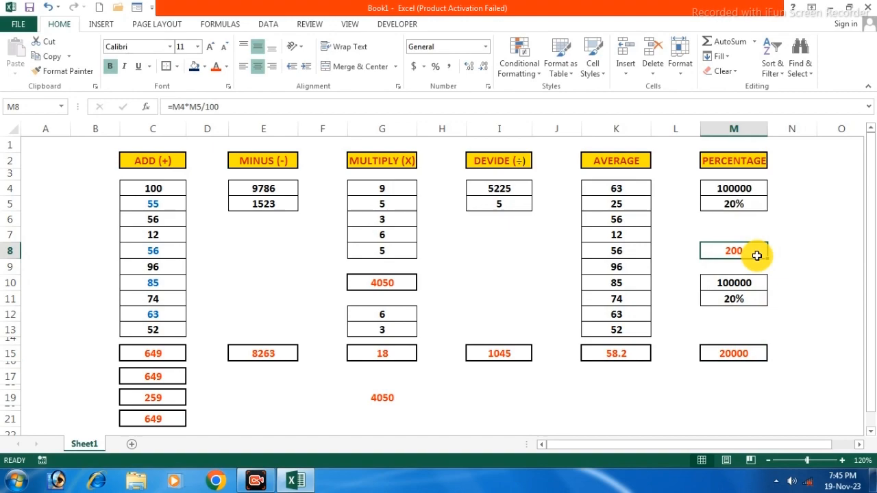
pyautogui.click(743, 352)
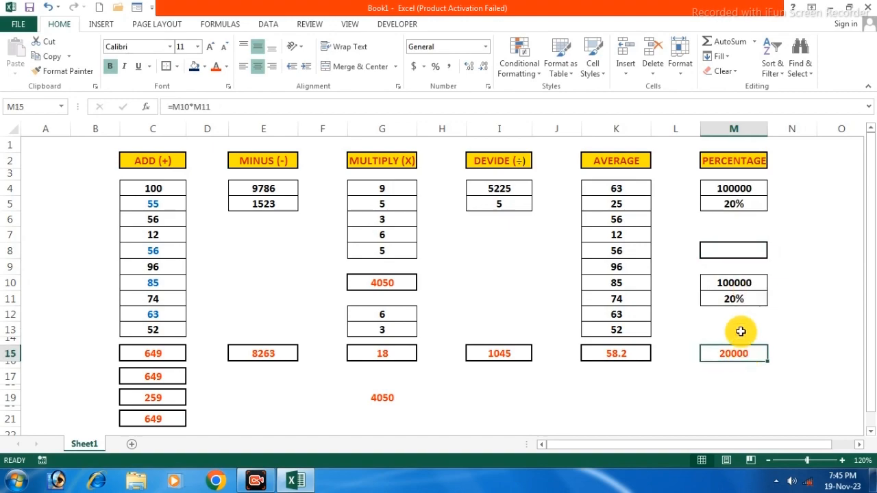
pyautogui.click(745, 247)
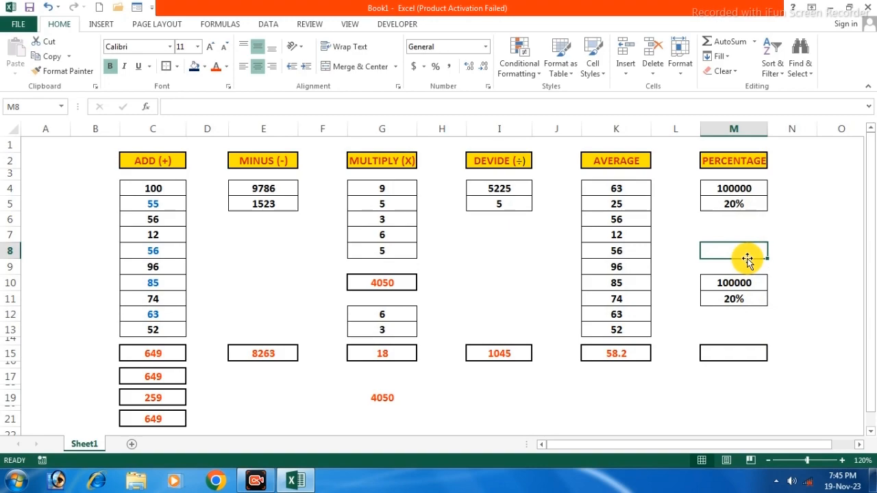
pyautogui.write('=')
pyautogui.click(745, 186)
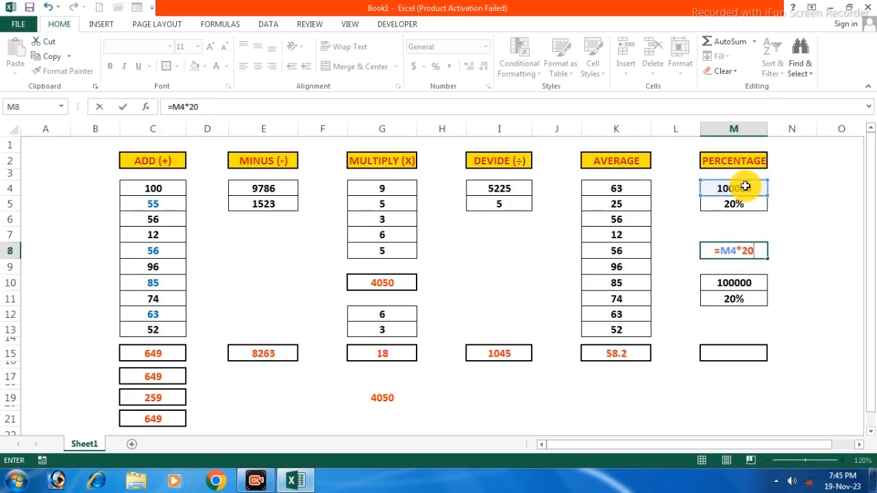
pyautogui.write('*20/100')
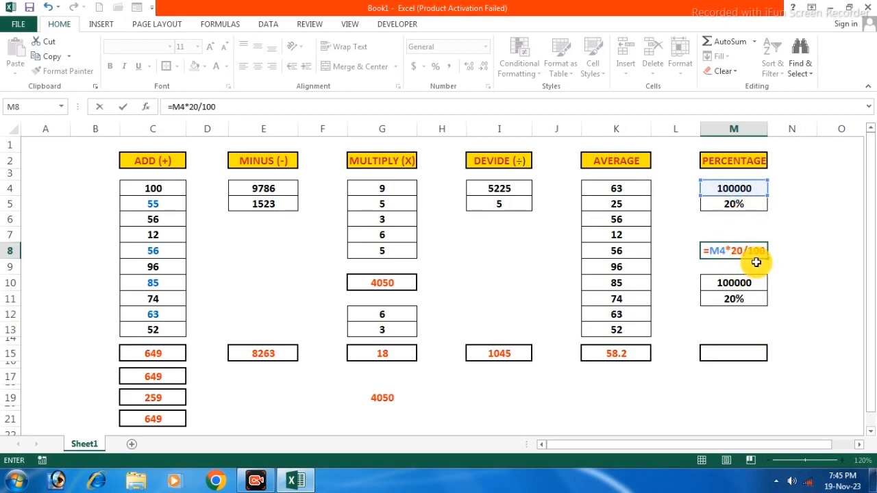
pyautogui.press('Return')
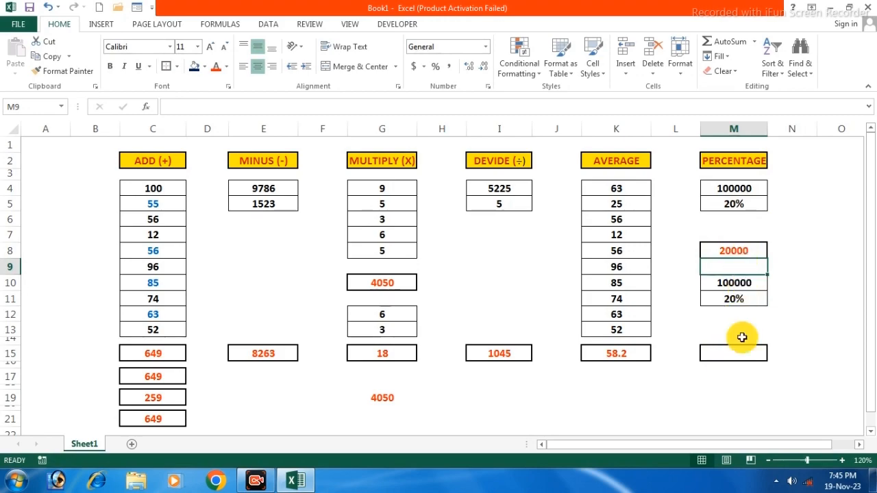
# Calculate the second percentage in cell M15 with =M10*M11 and check the formulas in M8 and M15
pyautogui.click(734, 356)
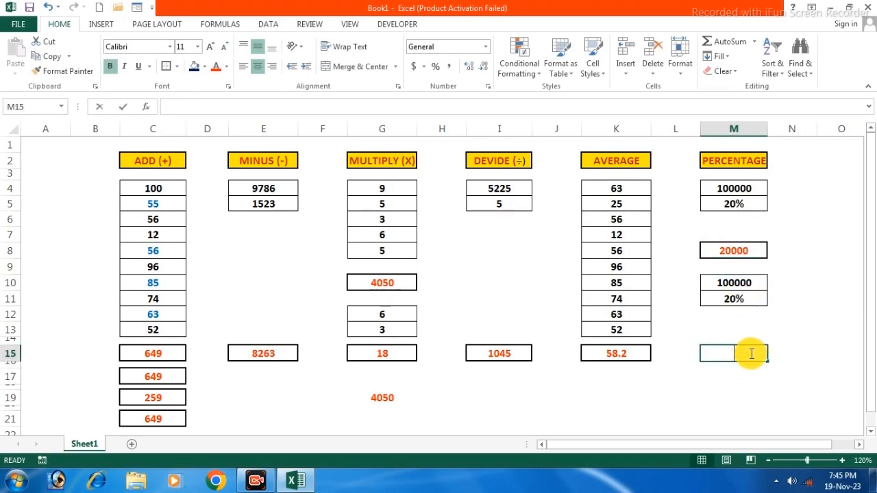
pyautogui.write('=')
pyautogui.click(744, 282)
pyautogui.write('*')
pyautogui.click(738, 300)
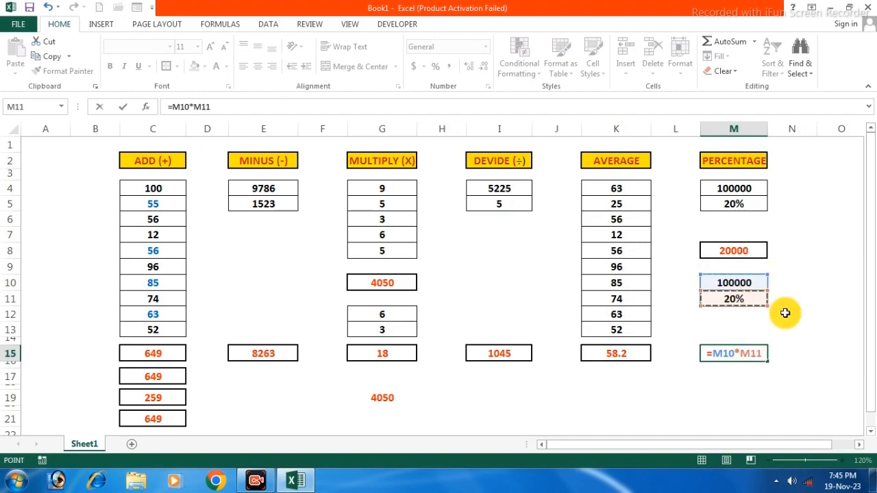
pyautogui.press('Return')
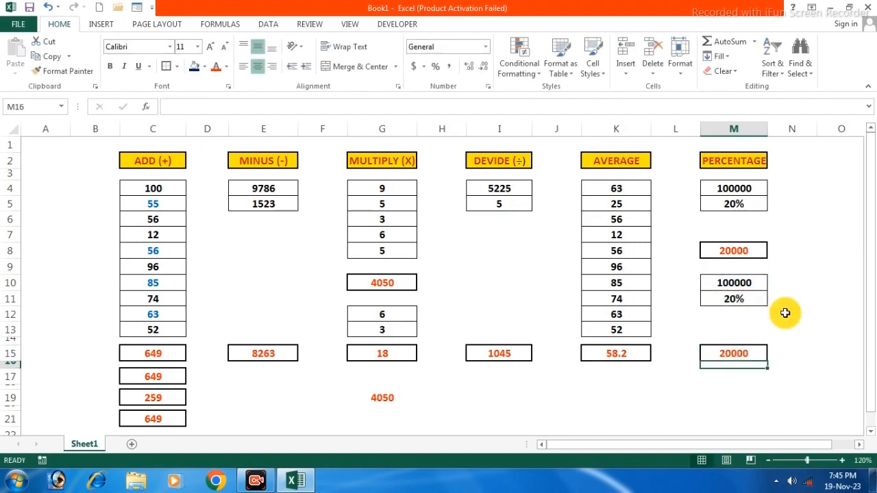
pyautogui.click(735, 253)
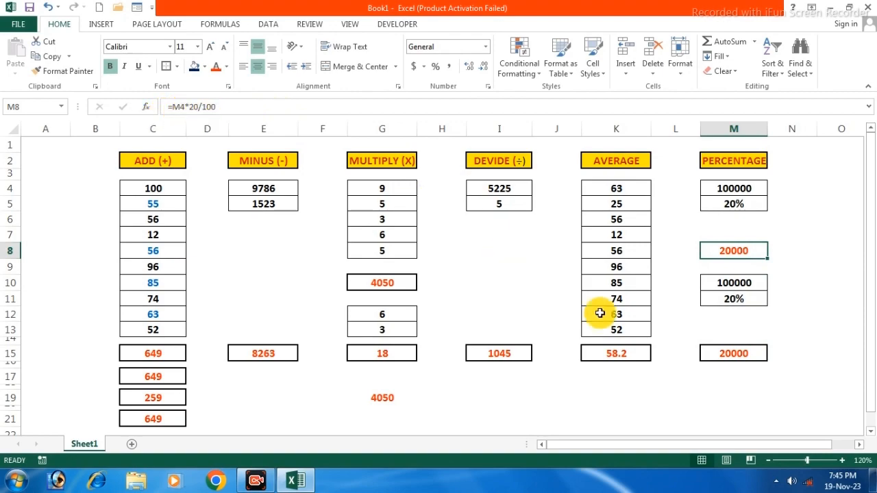
pyautogui.click(733, 351)
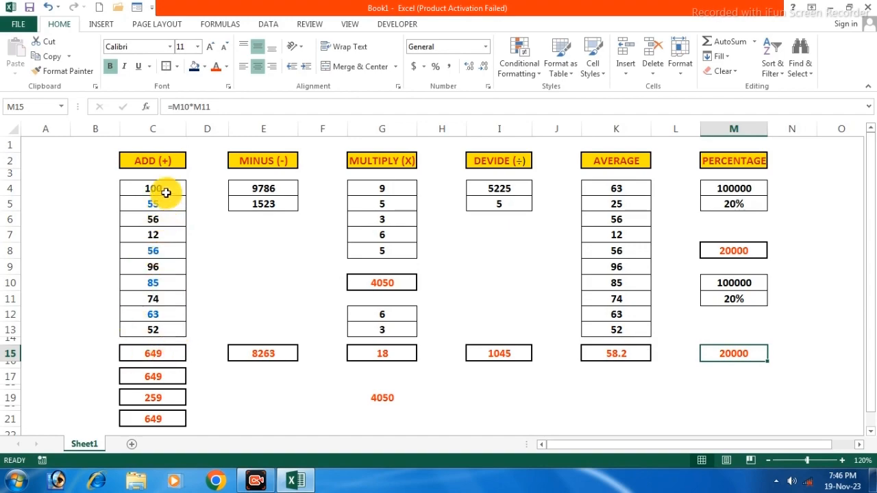
# Clear the input numbers for addition (C4:C13), subtraction (E4:E5) and multiplication (G4:G8 and G12:G13), keeping the result formulas
pyautogui.moveTo(166, 191); pyautogui.dragTo(163, 327)
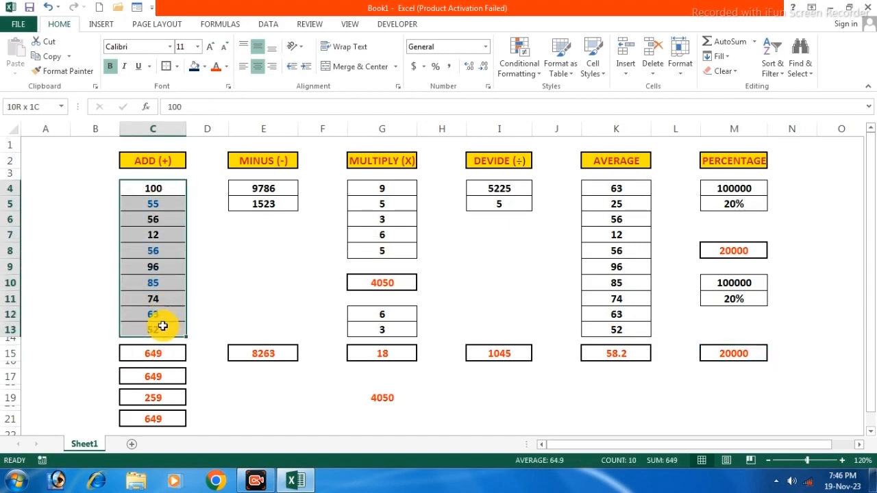
pyautogui.press('Delete')
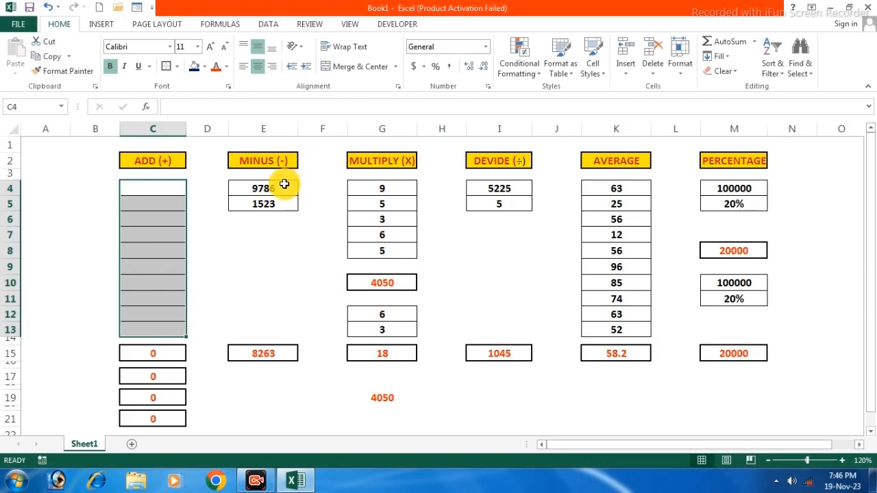
pyautogui.moveTo(283, 183); pyautogui.dragTo(285, 203)
pyautogui.press('Delete')
pyautogui.moveTo(377, 191); pyautogui.dragTo(382, 253)
pyautogui.press('Delete')
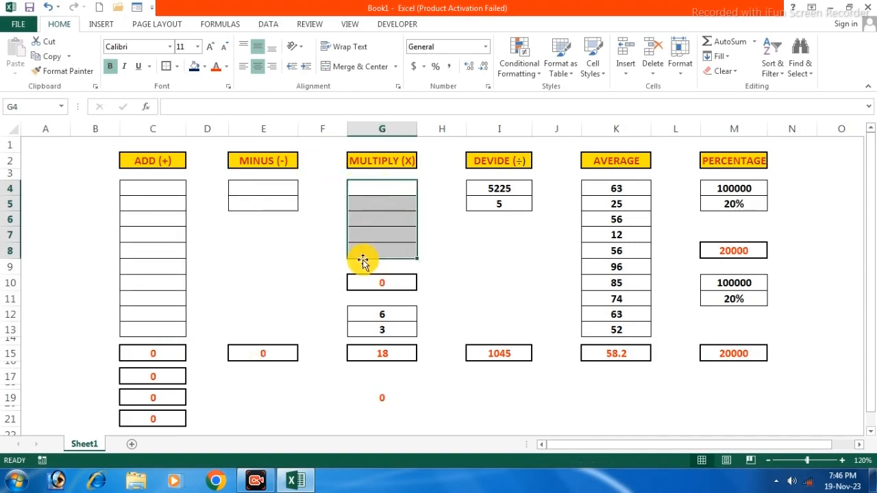
pyautogui.moveTo(411, 317); pyautogui.dragTo(411, 336)
pyautogui.press('Delete')
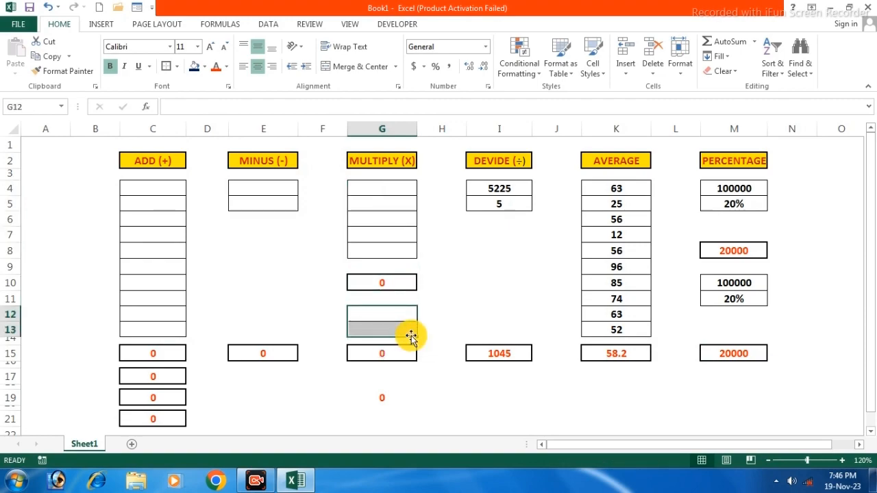
# Clear the input numbers for division (I4:I6), average (K4:K13) and percentage (M4:M5 and M10:M11)
pyautogui.moveTo(513, 189); pyautogui.dragTo(512, 212)
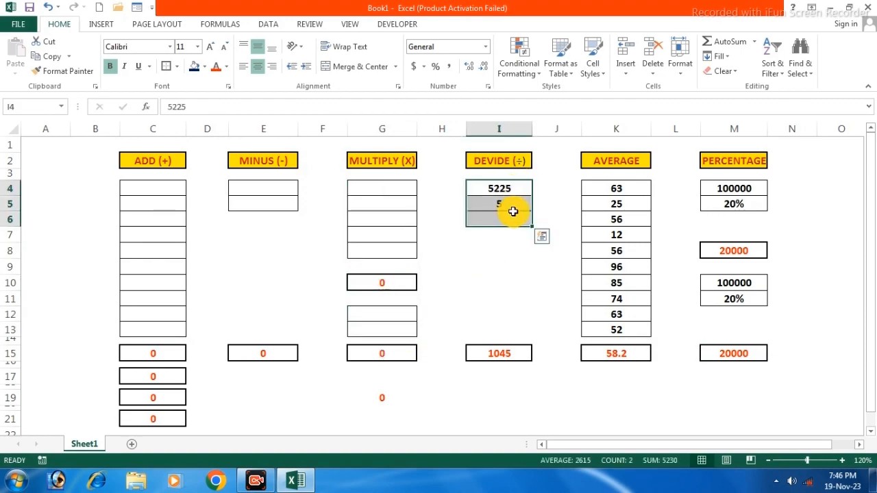
pyautogui.press('Delete')
pyautogui.moveTo(618, 190); pyautogui.dragTo(622, 326)
pyautogui.press('Delete')
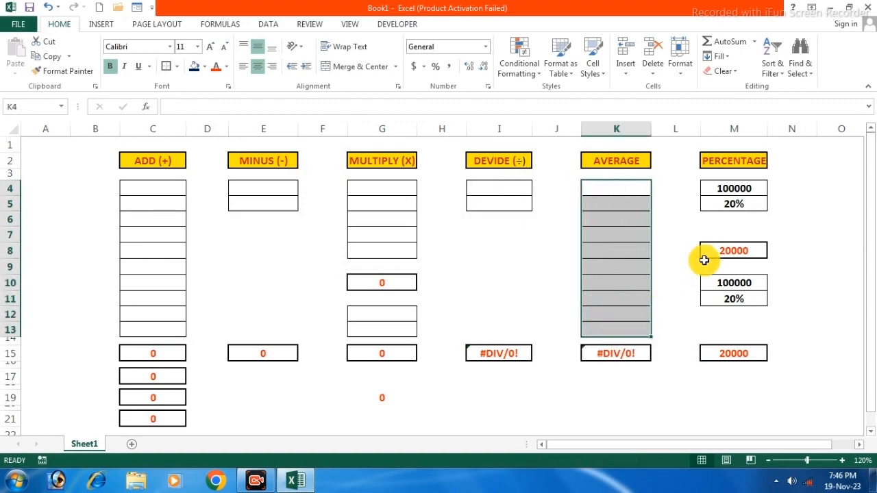
pyautogui.moveTo(734, 187); pyautogui.dragTo(736, 206)
pyautogui.press('Delete')
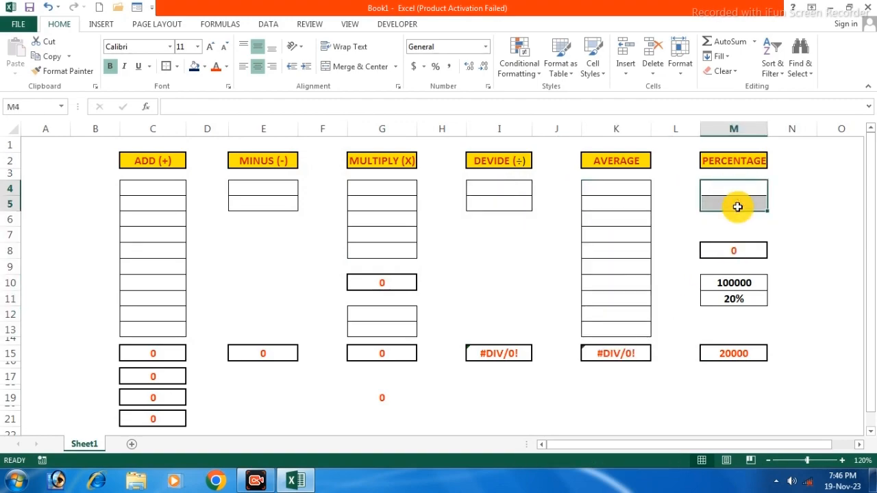
pyautogui.moveTo(731, 281); pyautogui.dragTo(732, 297)
pyautogui.press('Delete')
pyautogui.click(839, 261)
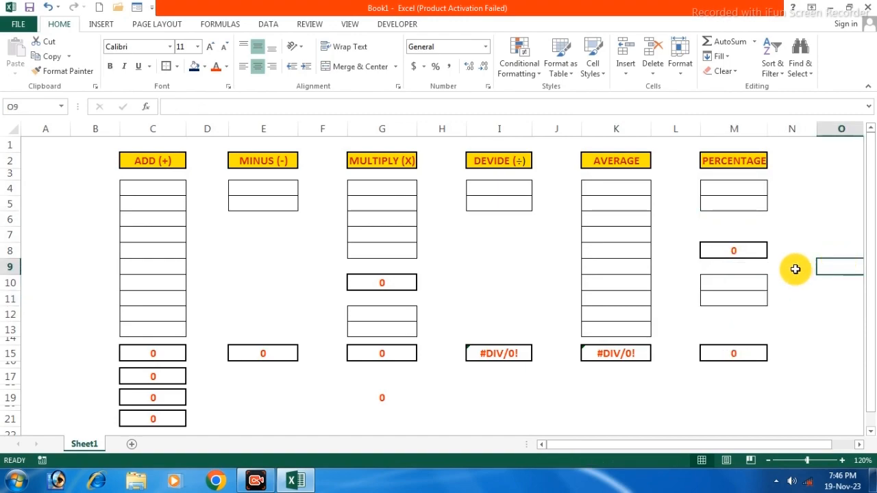
# Examine the formulas in the result cells of all six calculation columns, from the addition results to the percentages in M8 and M15
pyautogui.click(165, 354)
pyautogui.click(169, 377)
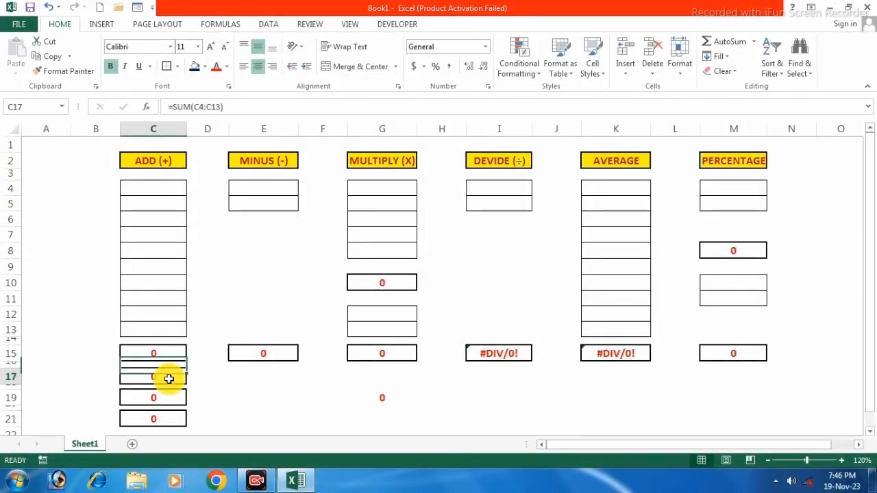
pyautogui.click(168, 399)
pyautogui.click(166, 417)
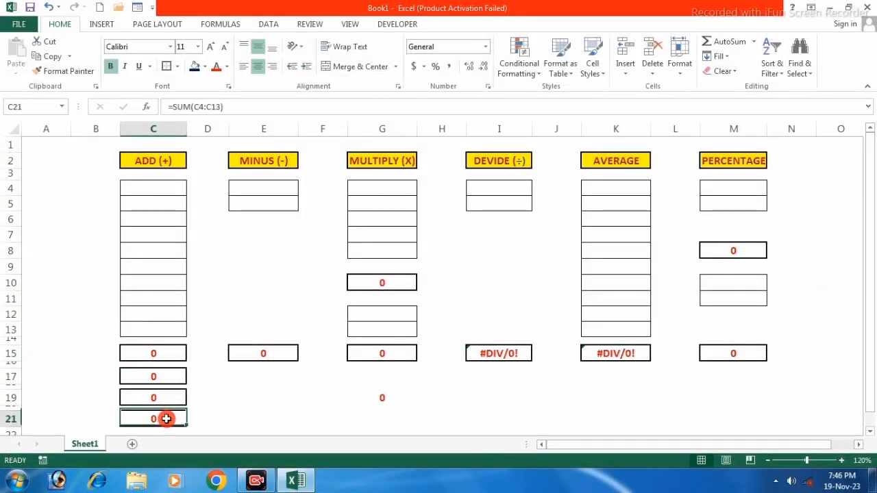
pyautogui.click(259, 356)
pyautogui.click(374, 285)
pyautogui.click(385, 363)
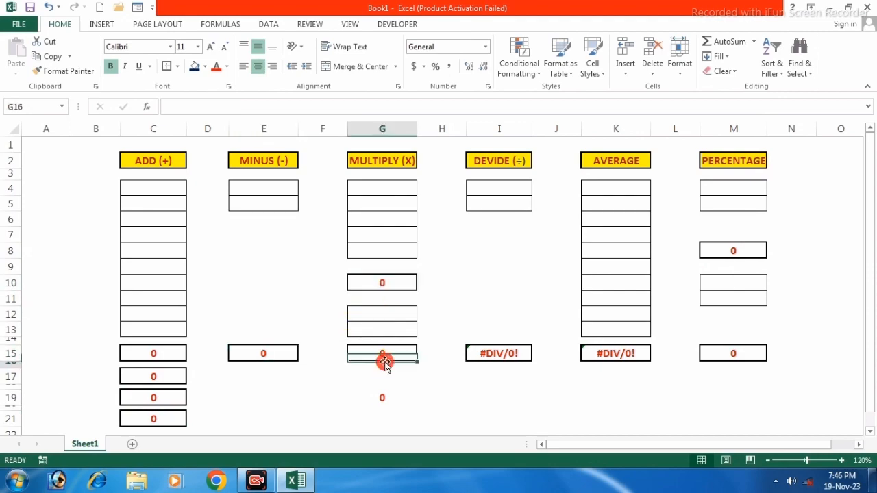
pyautogui.click(396, 351)
pyautogui.click(505, 354)
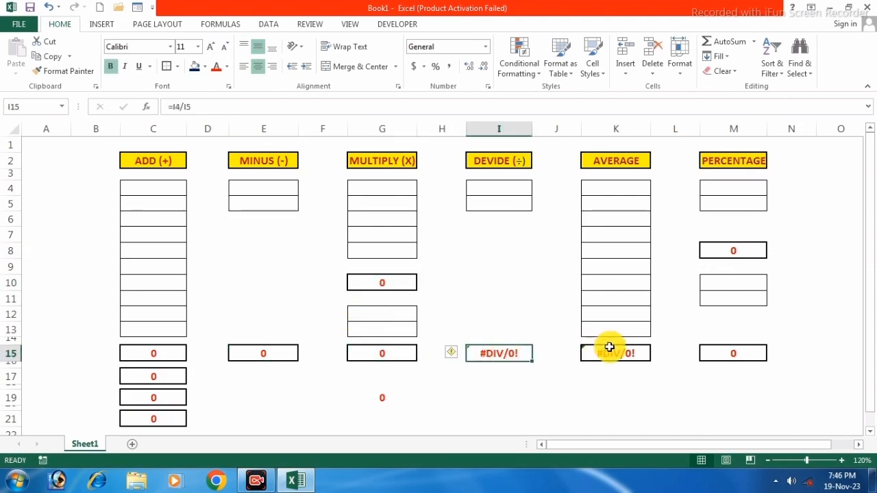
pyautogui.click(609, 351)
pyautogui.click(733, 254)
pyautogui.click(728, 346)
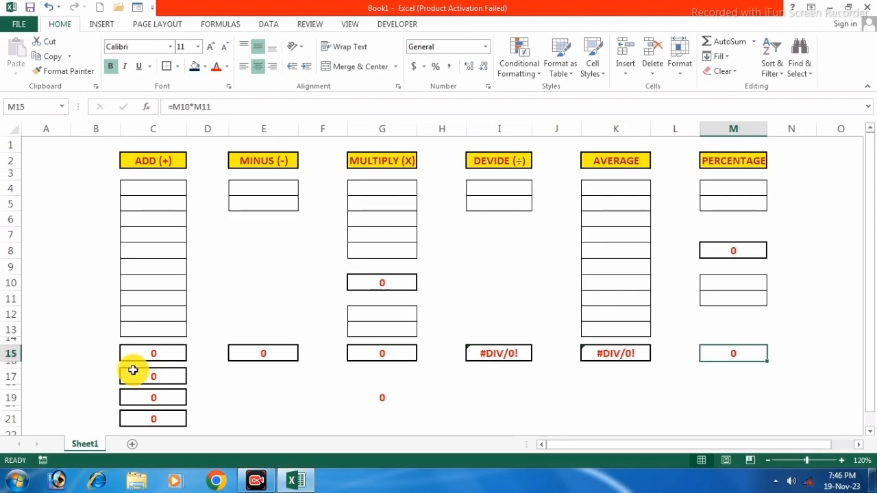
# Enter 1000, 25000, 3200 and 2100 in addition cells C4 to C7
pyautogui.click(158, 186)
pyautogui.write('1000')
pyautogui.press('Return')
pyautogui.write('25000')
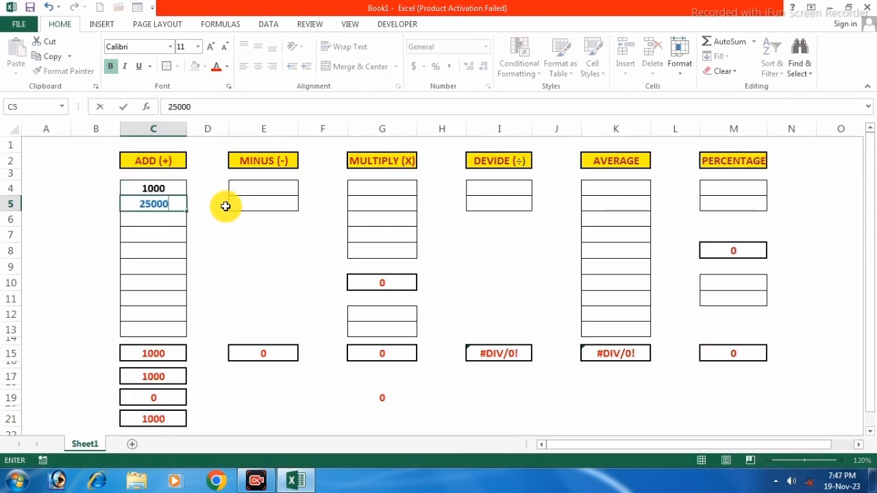
pyautogui.press('Return')
pyautogui.write('32')
pyautogui.press('Return')
pyautogui.write('21')
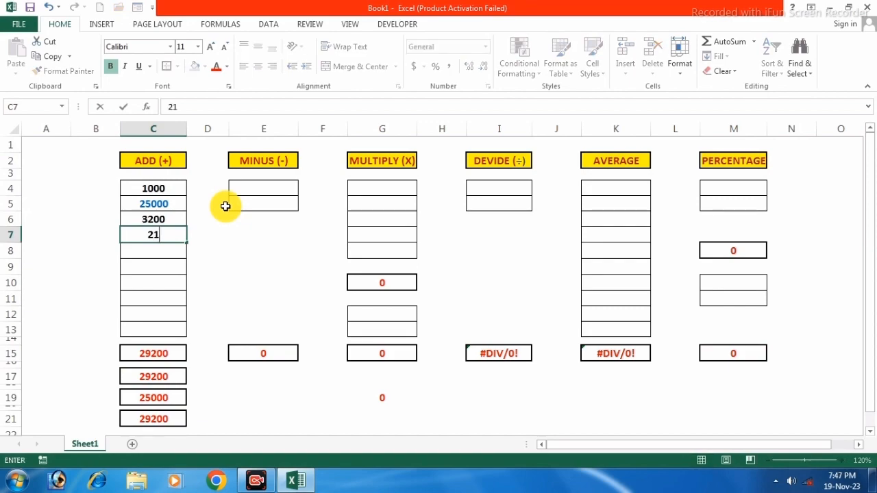
pyautogui.write('001400210025002')
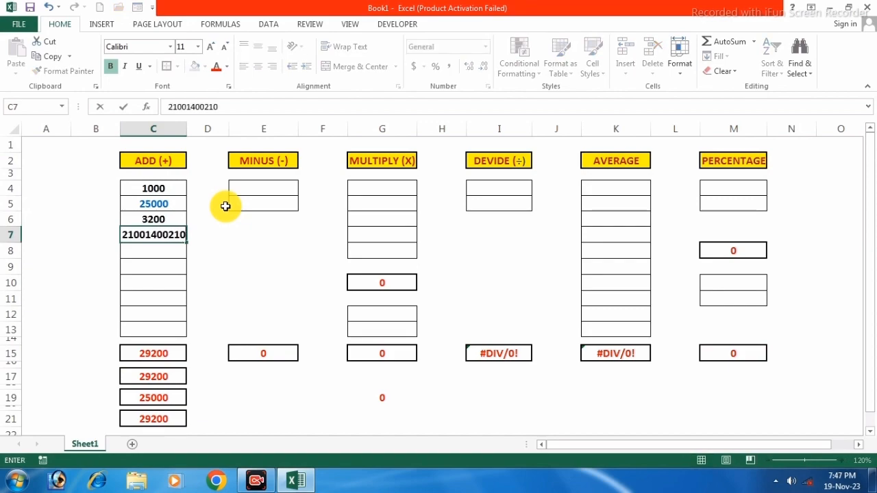
pyautogui.press('BackSpace')
pyautogui.press('BackSpace')
pyautogui.press('BackSpace')
pyautogui.press('BackSpace')
pyautogui.press('BackSpace')
pyautogui.press('BackSpace')
pyautogui.press('BackSpace')
pyautogui.press('BackSpace')
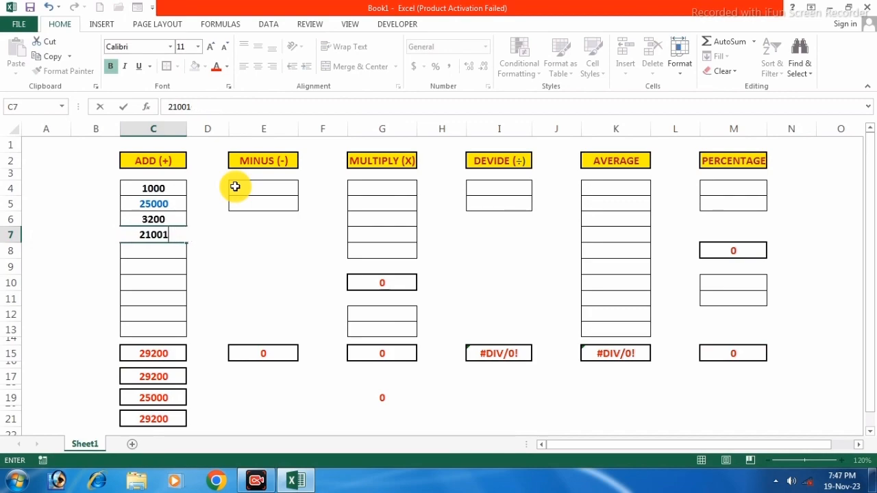
pyautogui.press('Return')
# Fill addition cells C8 to C13 with 2500, 1000, 1400, 2500, 6200 and 2500
pyautogui.write('2500')
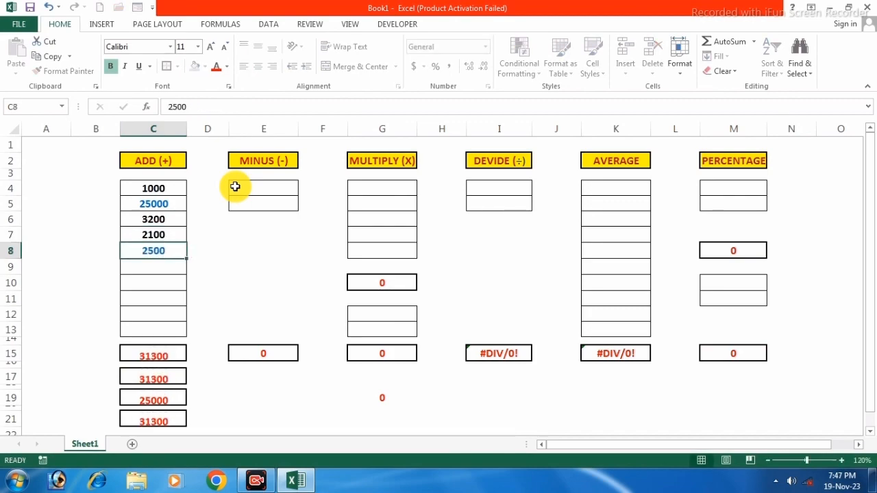
pyautogui.press('Return')
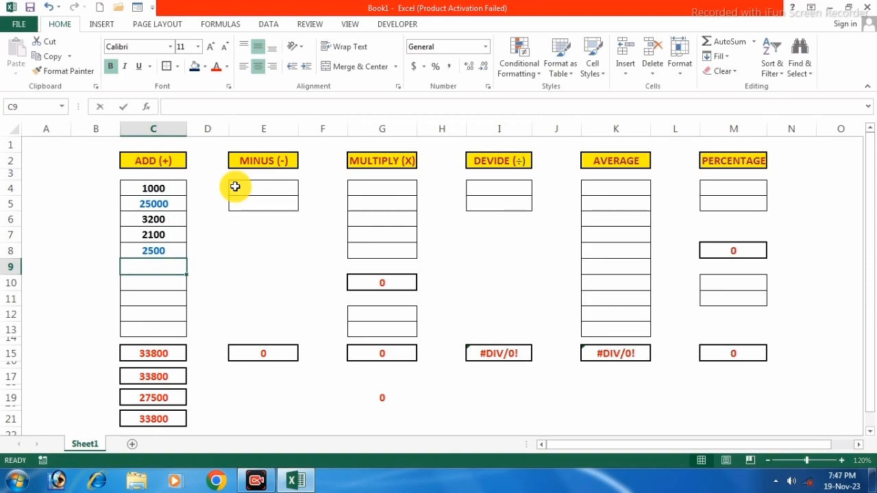
pyautogui.write('1000')
pyautogui.press('Return')
pyautogui.write('1400')
pyautogui.press('Return')
pyautogui.write('2500')
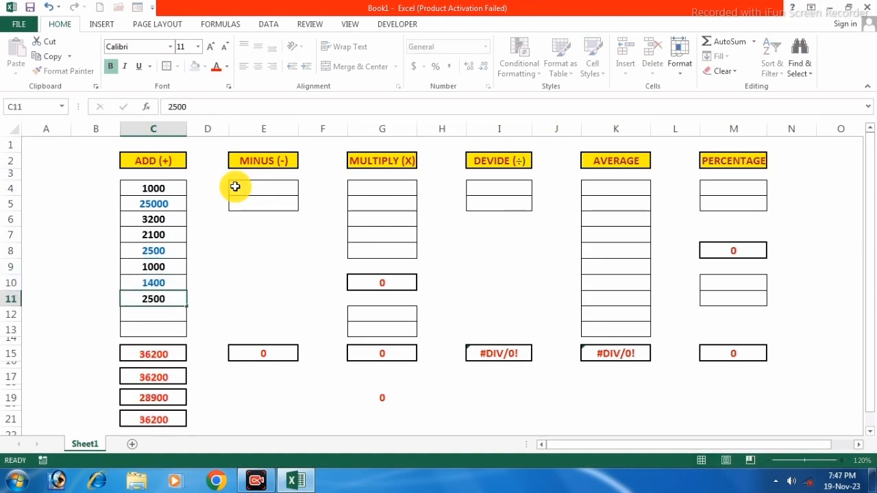
pyautogui.press('Return')
pyautogui.write('6200')
pyautogui.press('Return')
pyautogui.write('25')
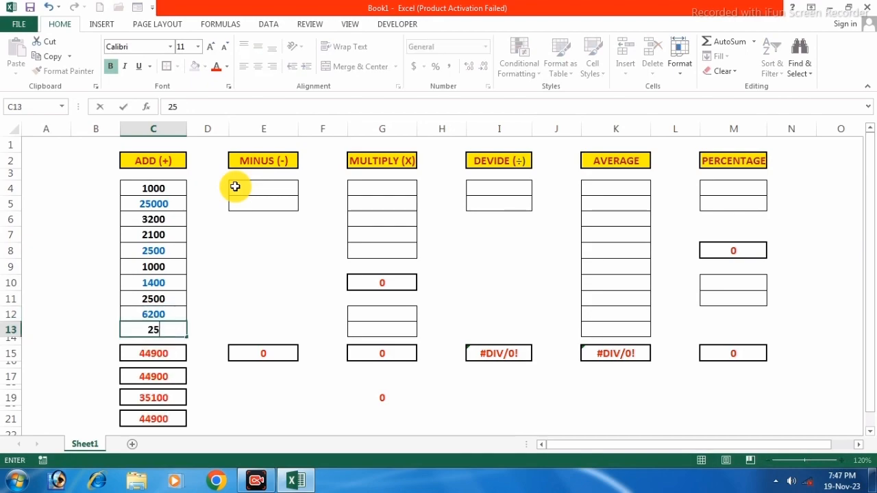
pyautogui.press('Return')
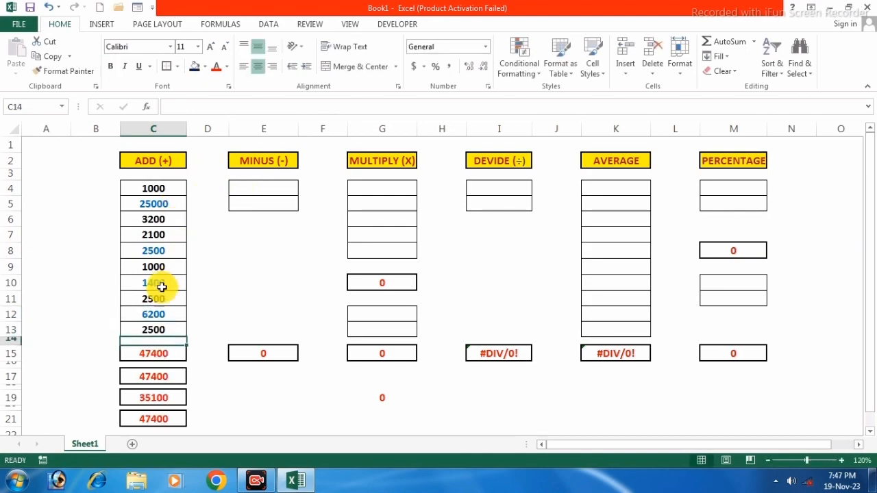
# Enter the subtraction numbers 6325 in E4 and 2536 in E5
pyautogui.click(279, 191)
pyautogui.write('6325')
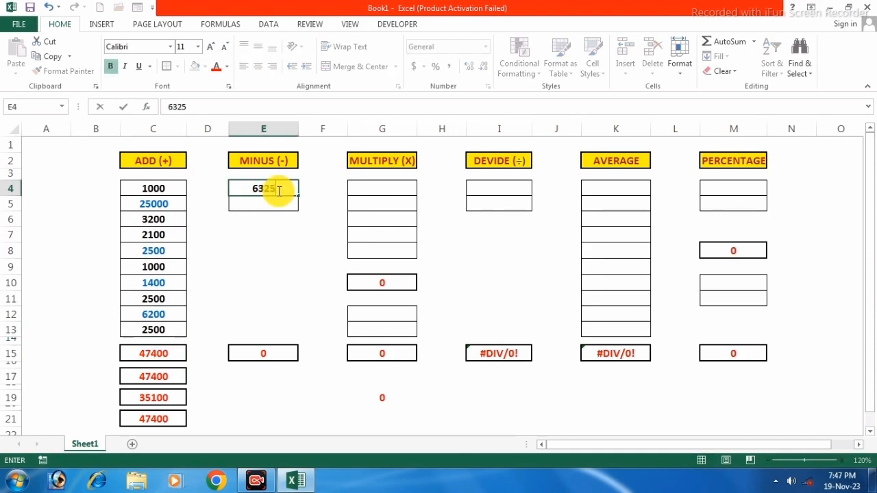
pyautogui.press('Return')
pyautogui.write('2536')
pyautogui.press('Return')
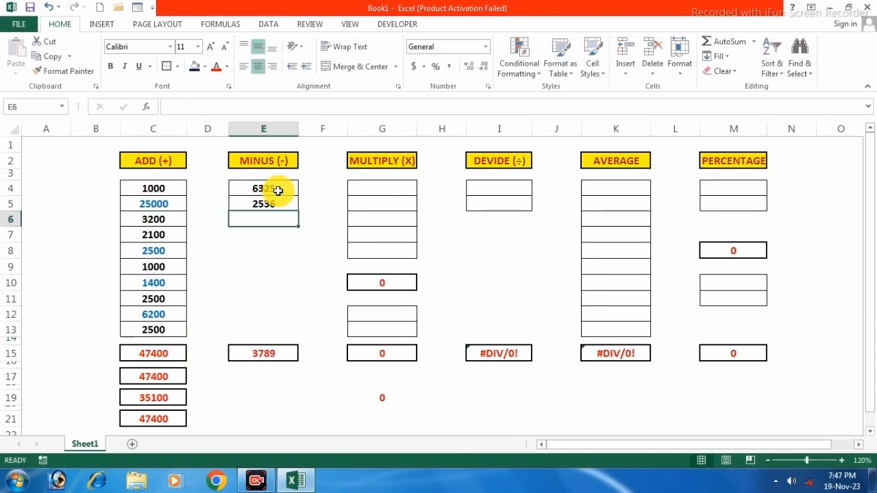
# Enter 2, 4, 5, 6 and 6 in multiplication cells G4 to G8
pyautogui.click(381, 186)
pyautogui.write('2')
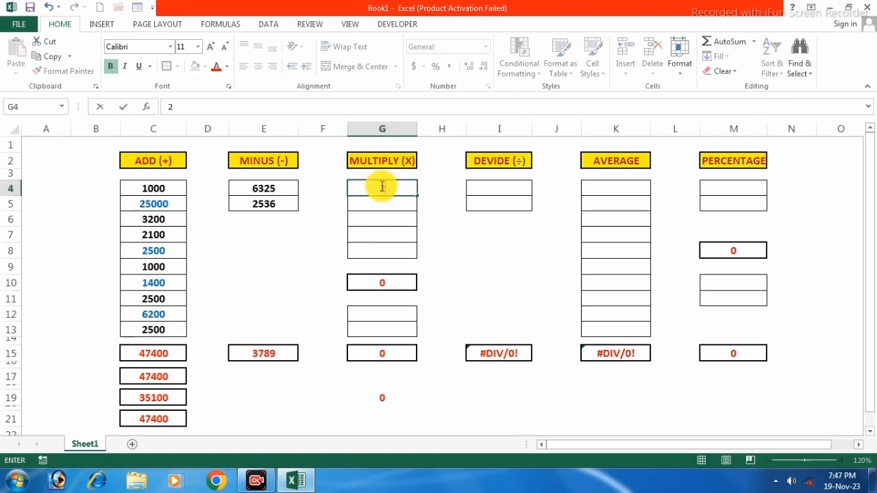
pyautogui.press('Return')
pyautogui.write('4')
pyautogui.press('Return')
pyautogui.write('5')
pyautogui.press('Return')
pyautogui.write('6')
pyautogui.press('Return')
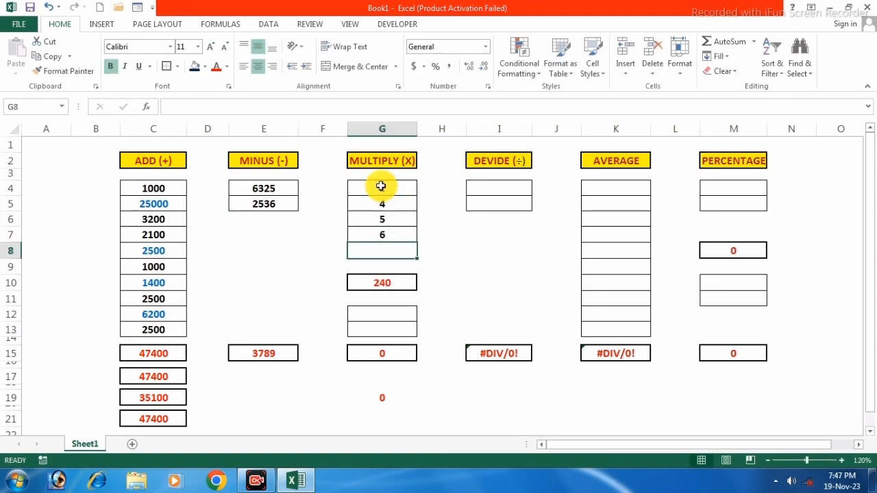
pyautogui.write('6')
pyautogui.press('Return')
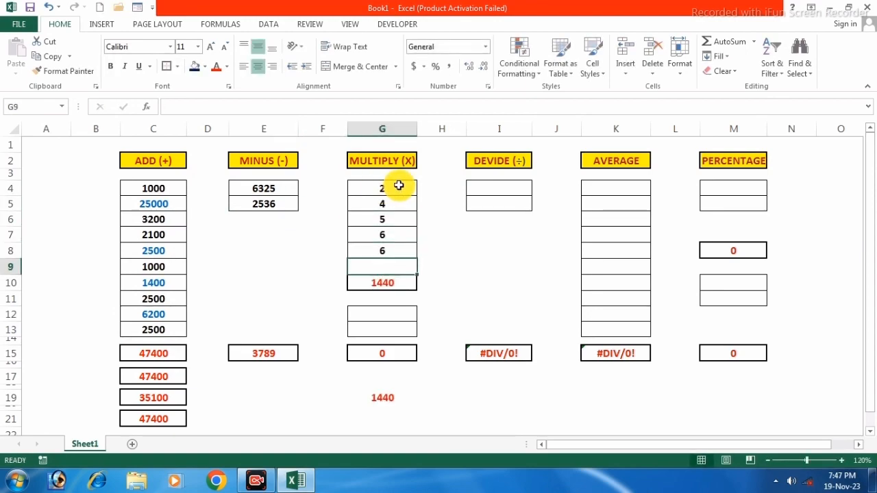
# Enter the second pair of multiplication numbers, 9 in G12 and 8 in G13
pyautogui.click(389, 310)
pyautogui.write('9')
pyautogui.press('Return')
pyautogui.write('8')
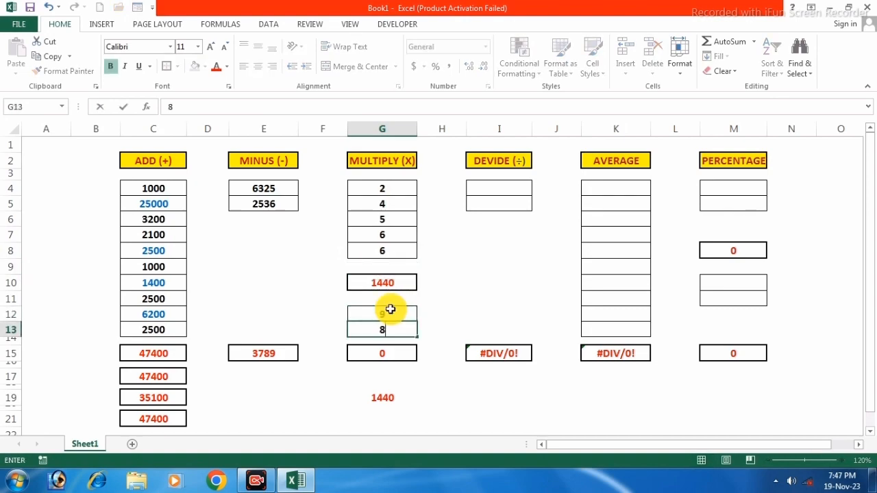
pyautogui.press('Return')
# Enter the division numbers 625 in I4 and 5 in I5
pyautogui.click(498, 186)
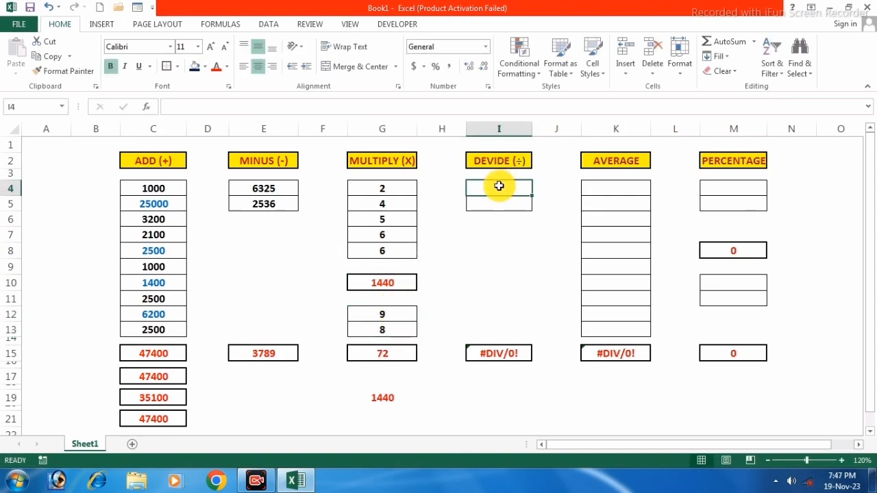
pyautogui.write('625')
pyautogui.press('Return')
pyautogui.write('5')
pyautogui.press('Return')
# Enter 1000, 2000, 3000 and 4000 in average cells K4 to K7
pyautogui.click(621, 190)
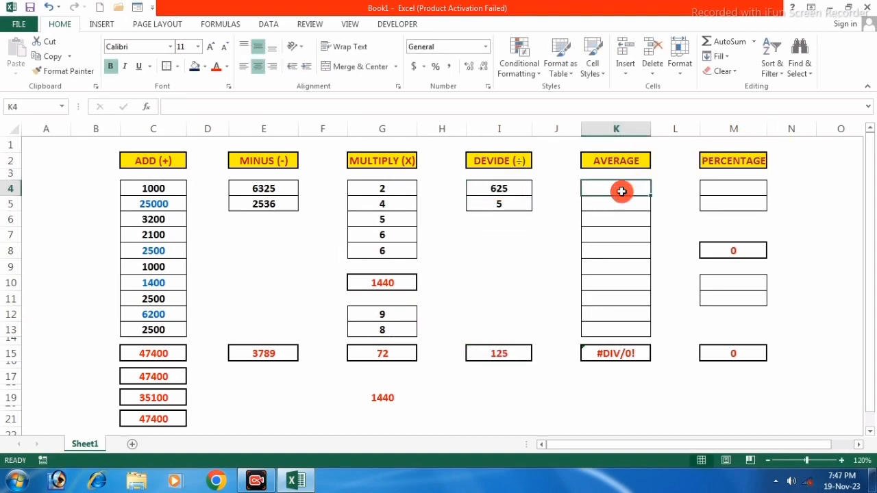
pyautogui.write('1000')
pyautogui.press('Return')
pyautogui.write('2000')
pyautogui.press('Return')
pyautogui.write('3000')
pyautogui.press('Return')
pyautogui.write('4000')
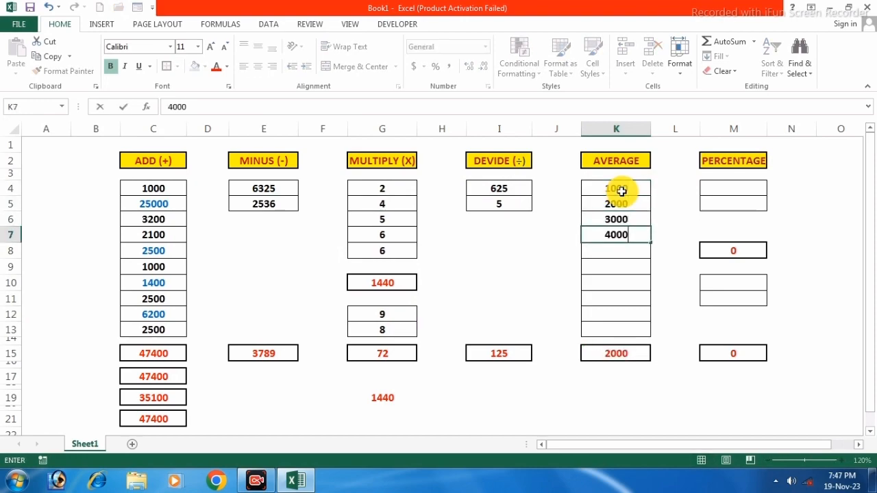
pyautogui.press('Return')
# Fill average cells K8 to K13 with 5000, 6000, 7000, 8000, 9000 and 10000
pyautogui.write('5000')
pyautogui.press('Return')
pyautogui.write('6000')
pyautogui.press('Return')
pyautogui.write('700')
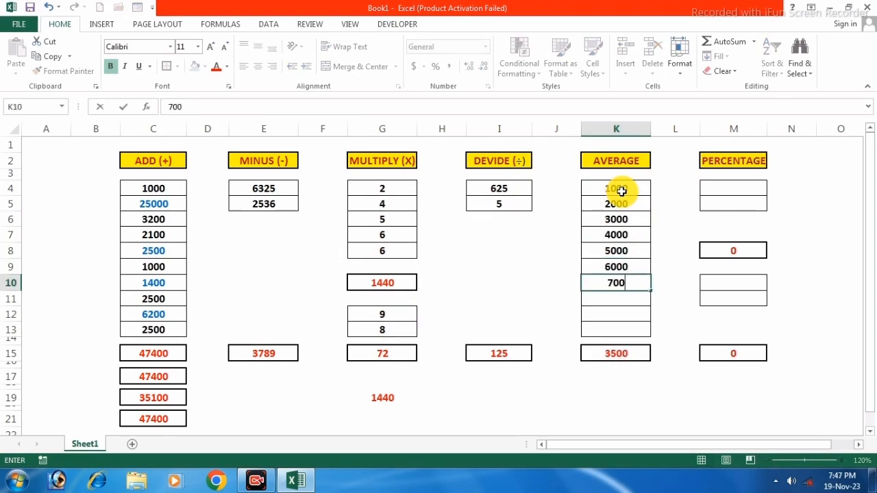
pyautogui.write('0')
pyautogui.press('Return')
pyautogui.write('8000')
pyautogui.press('Return')
pyautogui.write('9')
pyautogui.press('Return')
pyautogui.write('10000')
pyautogui.press('Return')
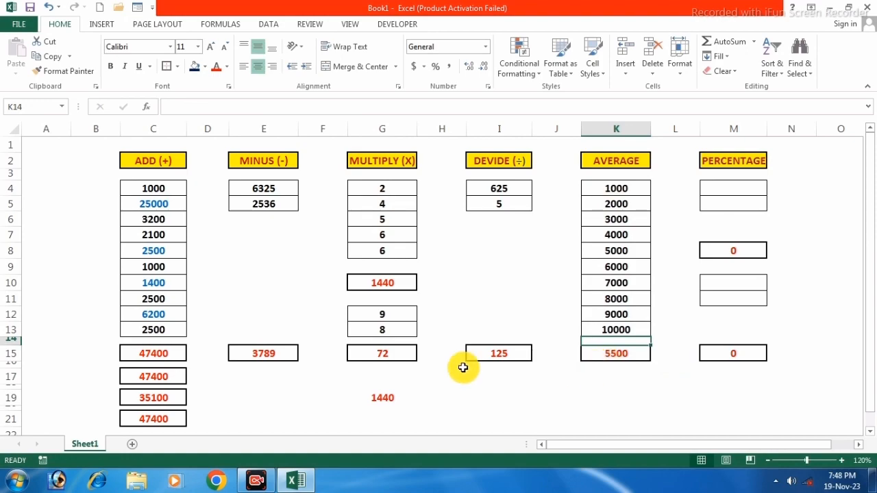
# Enter the first percentage inputs, 10000 in M4 and 10% in M5
pyautogui.click(758, 192)
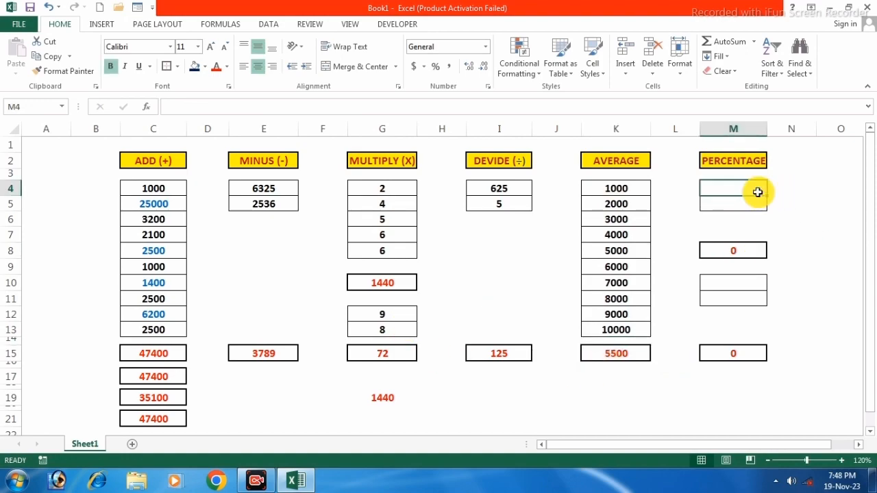
pyautogui.write('10000')
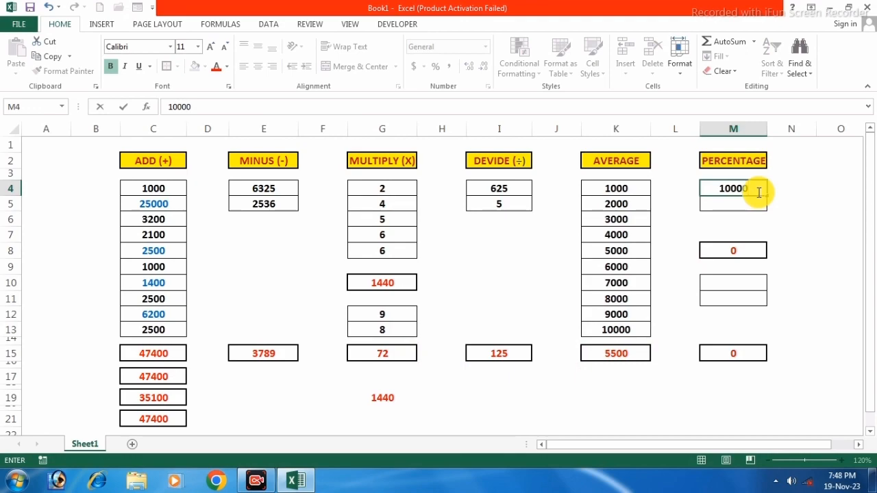
pyautogui.press('Return')
pyautogui.press('Return')
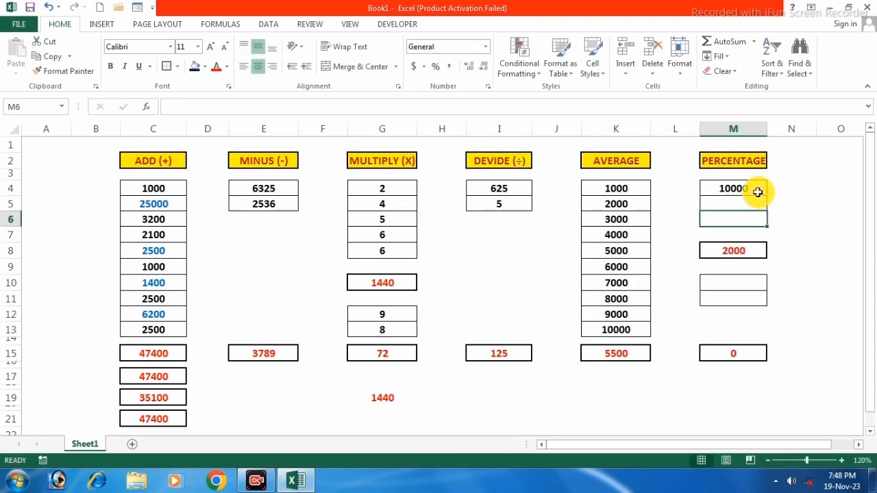
pyautogui.press('Up')
pyautogui.write('10')
pyautogui.press('Return')
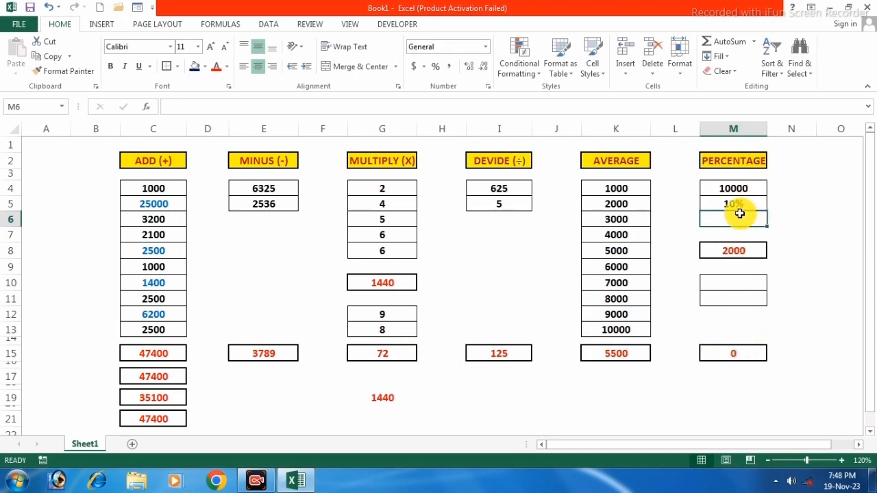
# Change the percentage formula in M8 to =M4*10/100
pyautogui.click(733, 250)
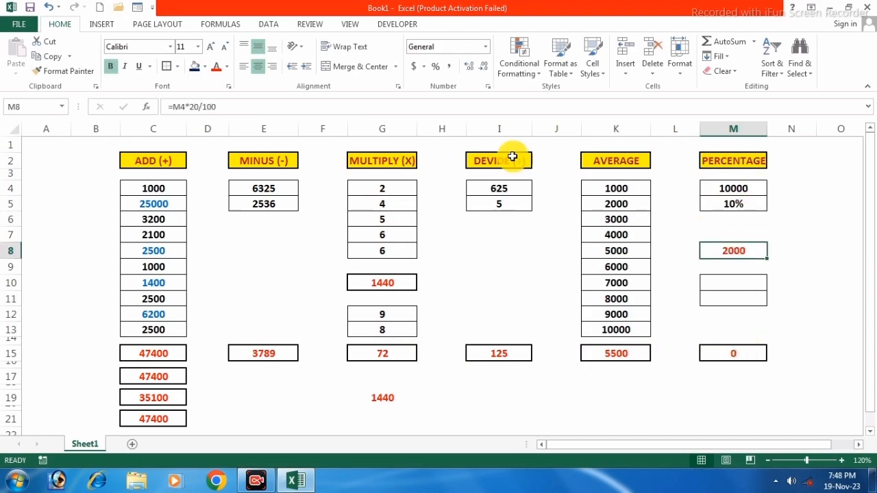
pyautogui.click(190, 108)
pyautogui.click(191, 107)
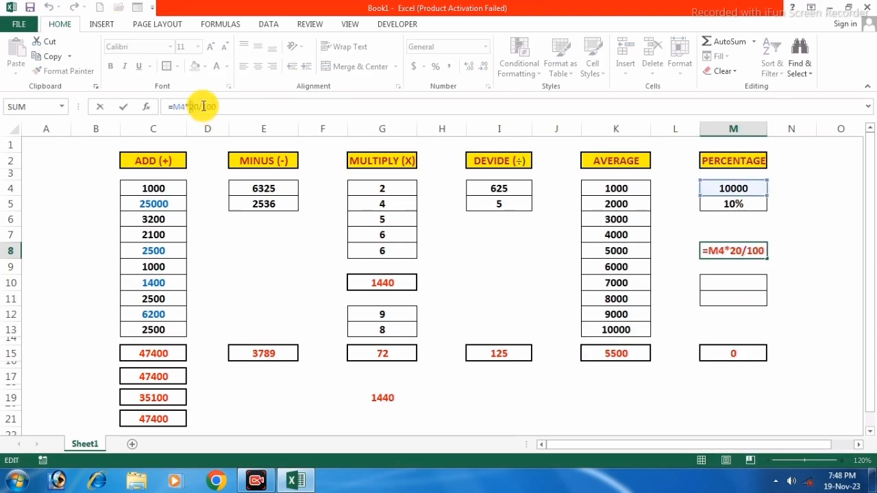
pyautogui.press('BackSpace')
pyautogui.write('1')
pyautogui.press('Return')
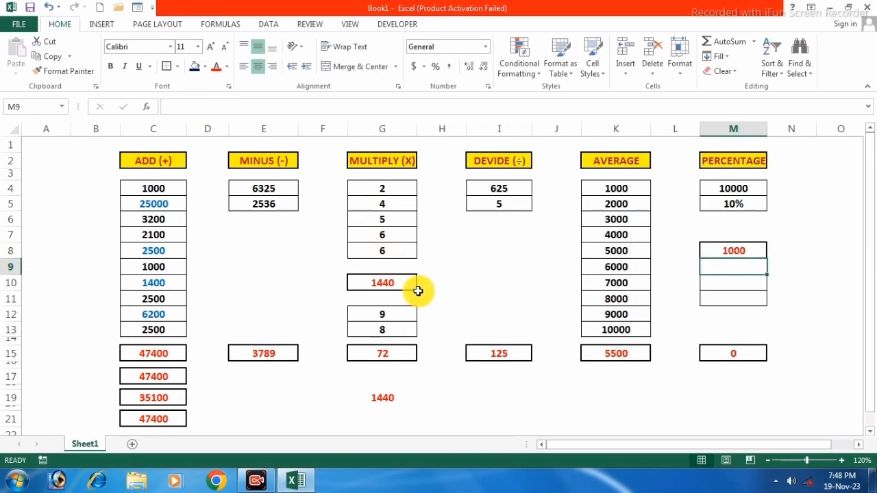
# Enter the second percentage inputs, 10000 in M10 and 10% in M11
pyautogui.click(725, 281)
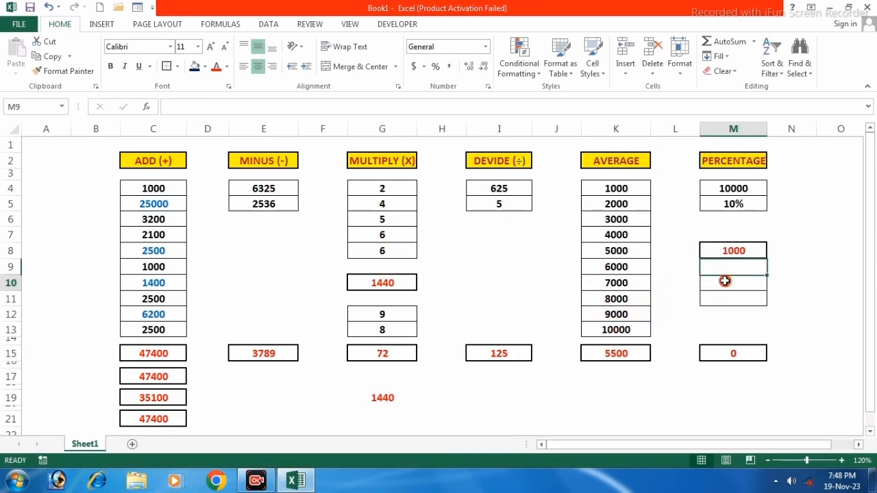
pyautogui.click(740, 204)
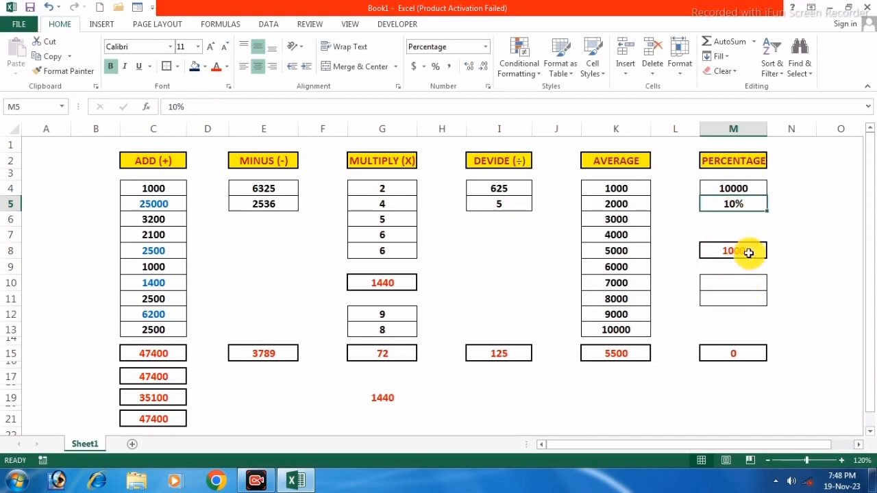
pyautogui.click(733, 281)
pyautogui.write('10')
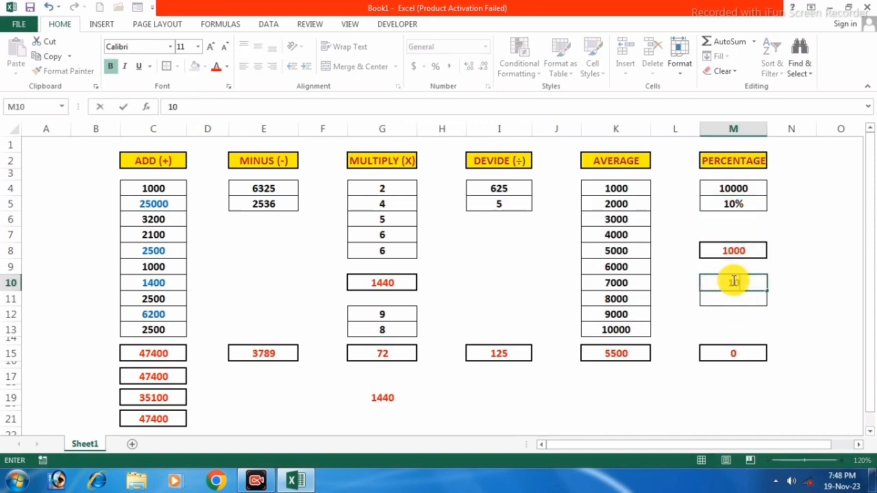
pyautogui.write('000')
pyautogui.press('Return')
pyautogui.write('1')
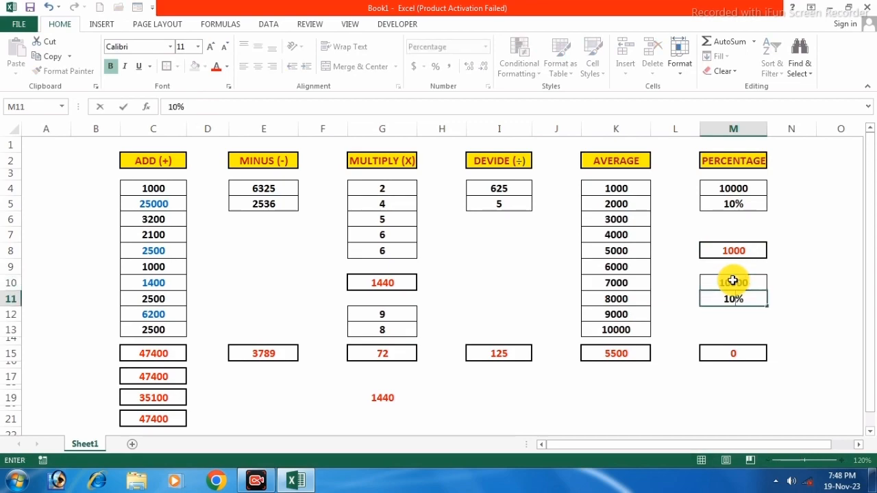
pyautogui.write('0')
pyautogui.hotkey('ctrl', 'Return')
pyautogui.press('Return')
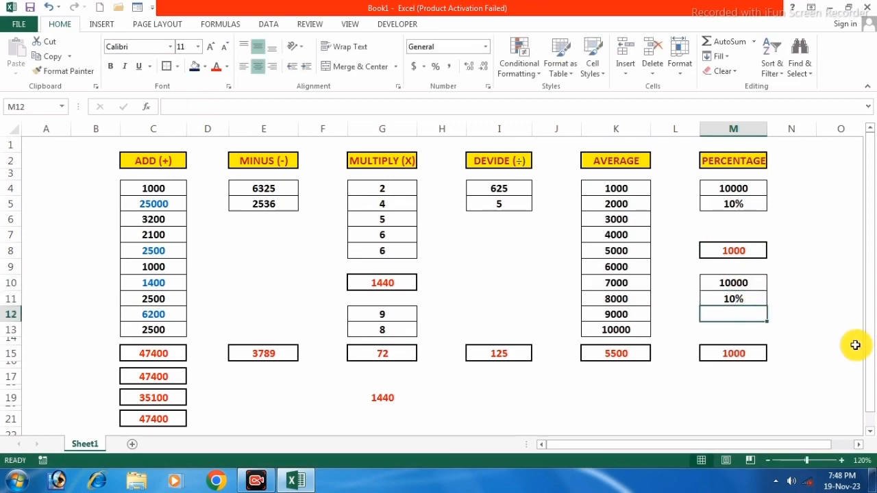